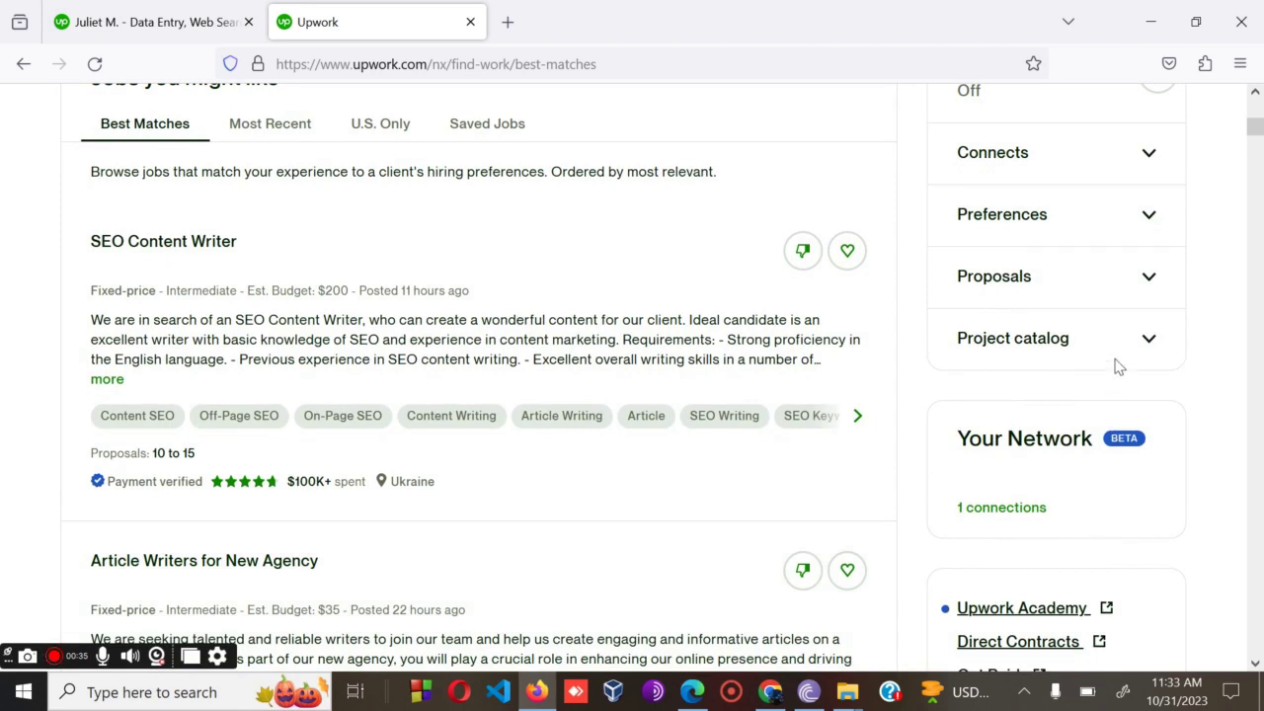
Start creating a new project in the Project Catalog
{"action": "left_click", "coordinate": [1149, 341]}
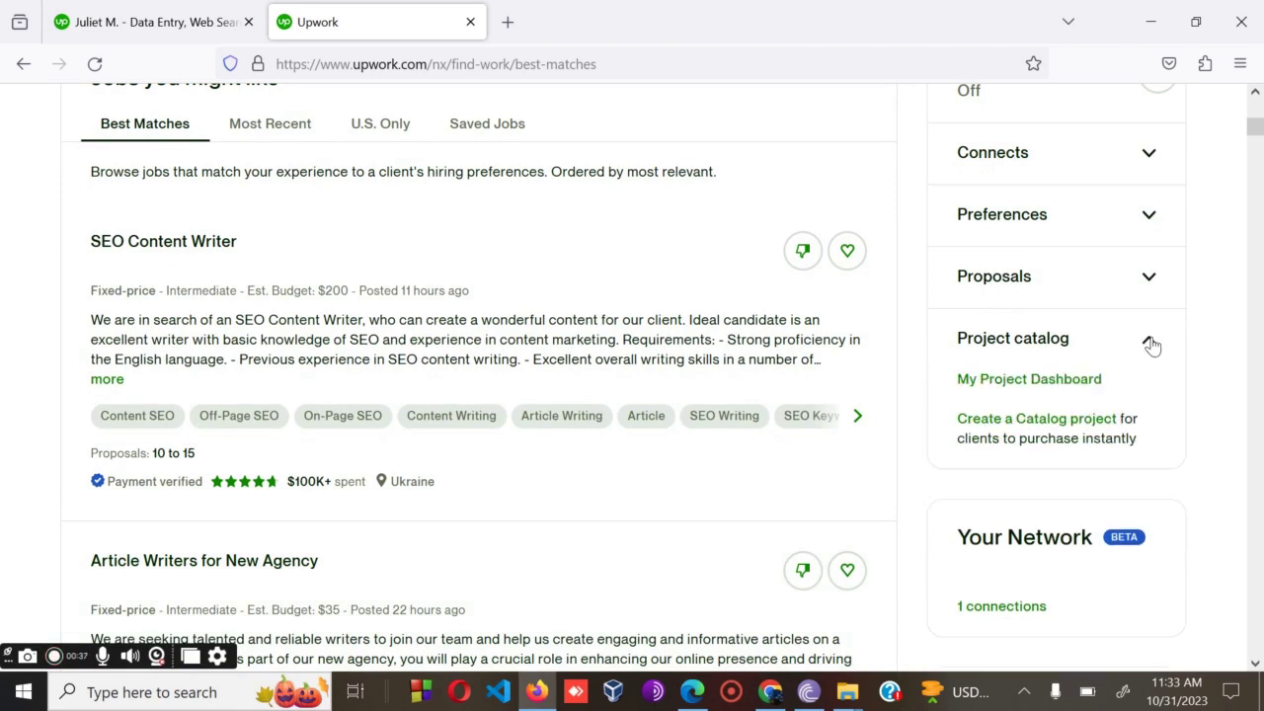
{"action": "left_click", "coordinate": [1030, 423]}
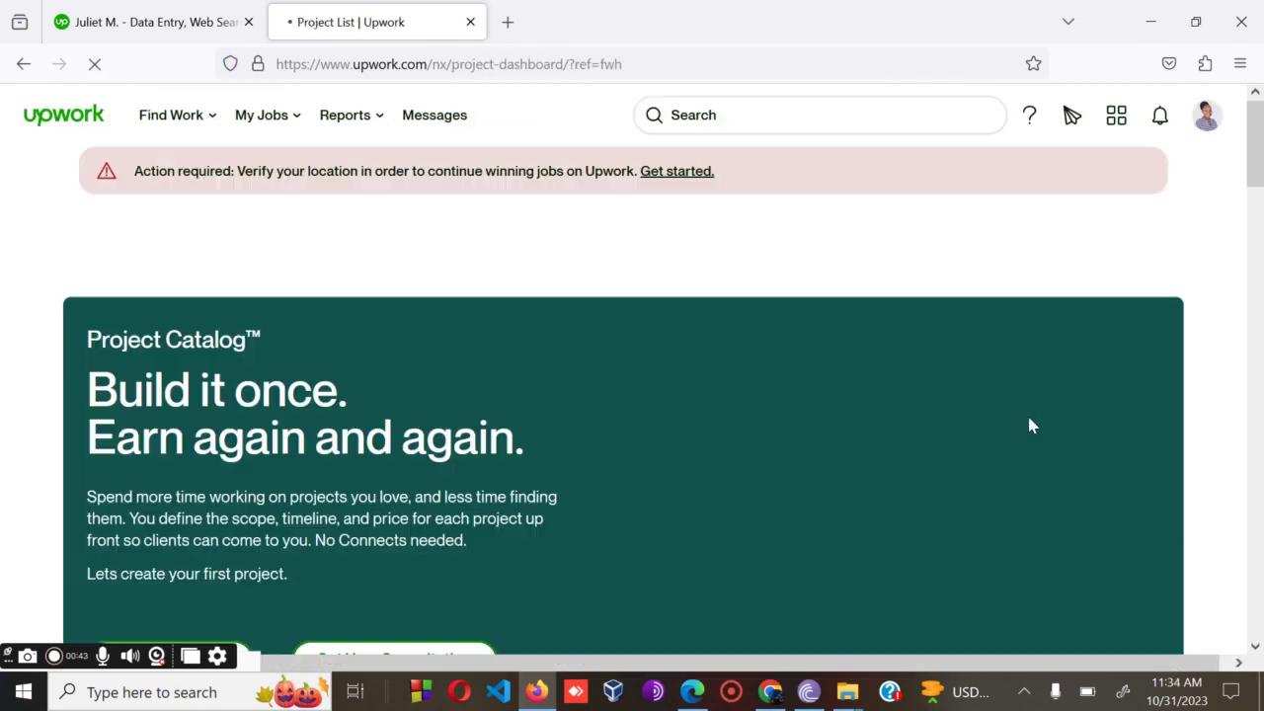
{"action": "scroll", "coordinate": [1030, 426], "scroll_direction": "down", "scroll_amount": 10}
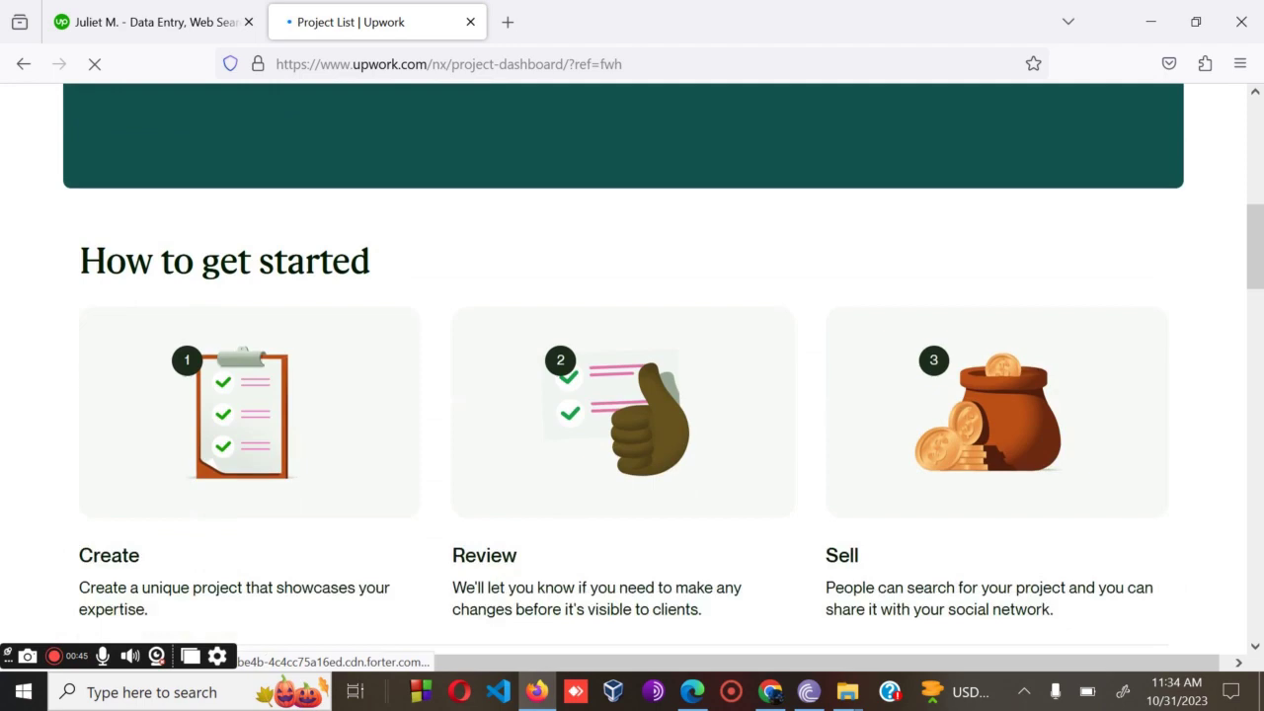
{"action": "scroll", "coordinate": [776, 334], "scroll_direction": "up", "scroll_amount": 10}
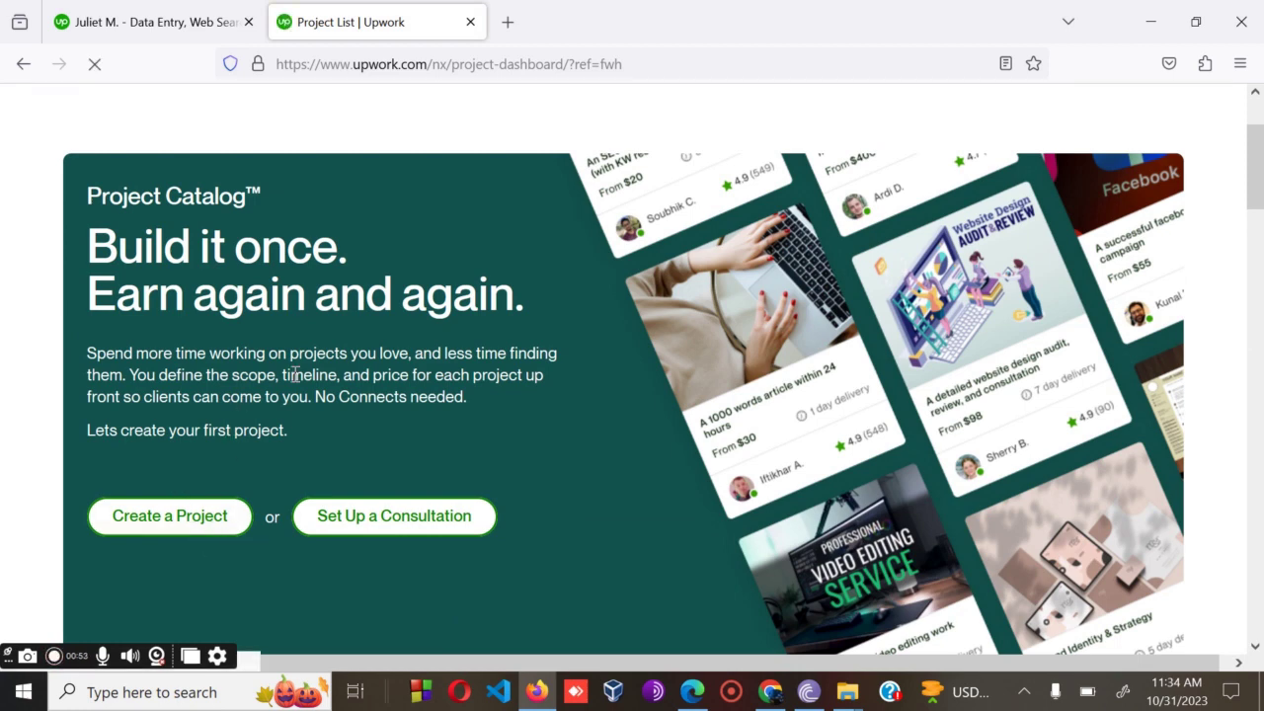
{"action": "left_click", "coordinate": [151, 526]}
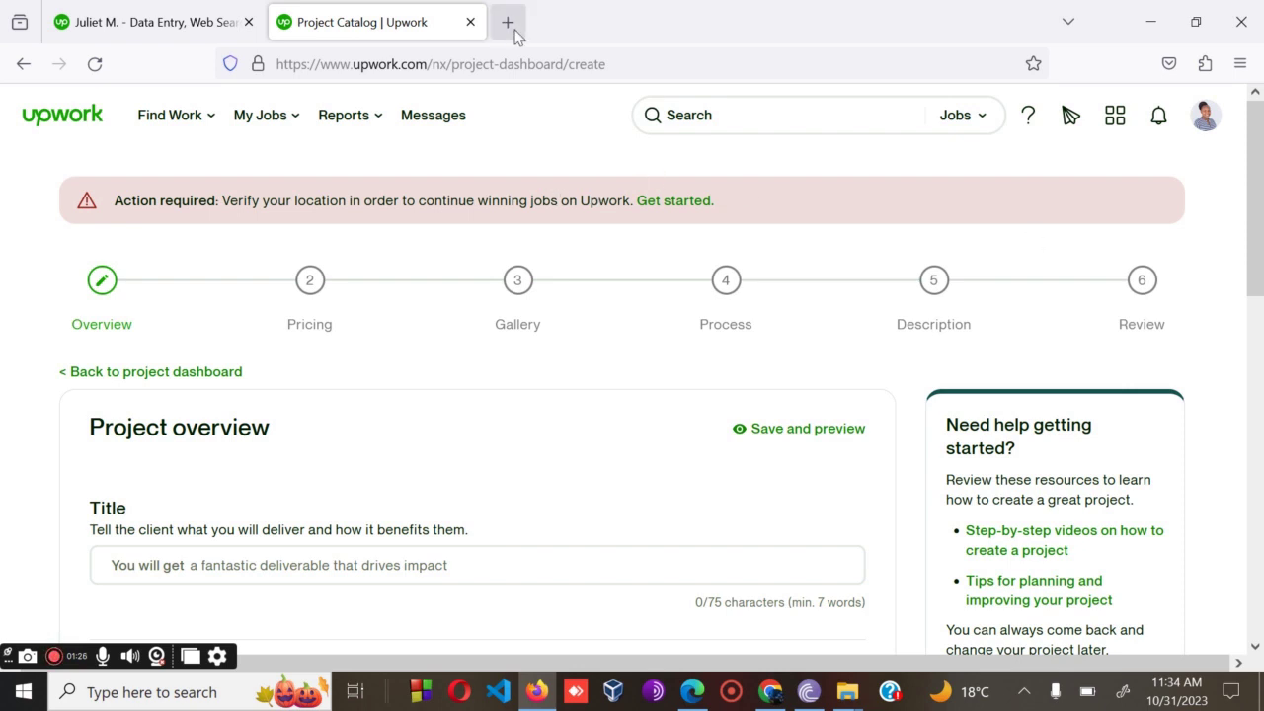
Switch to the already open freelancer profile page and search Projects instead of Jobs for "data entry"
{"action": "left_click", "coordinate": [158, 30]}
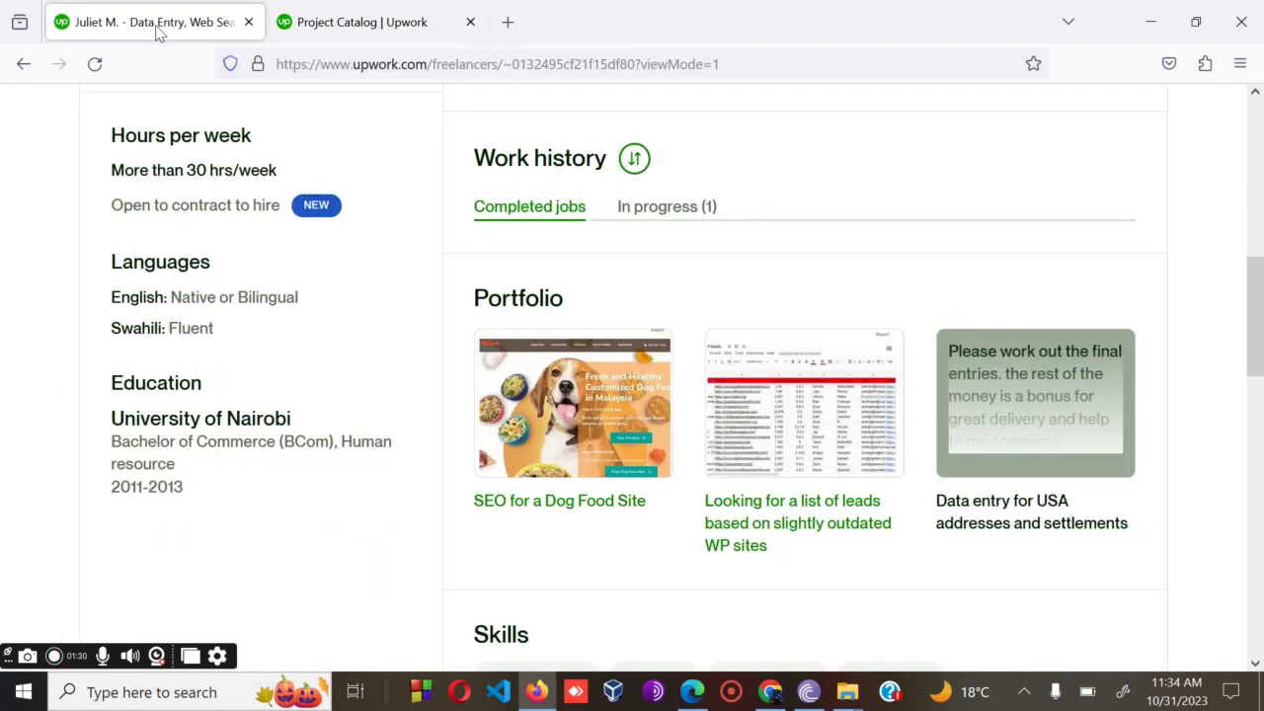
{"action": "key", "text": "ctrl+Tab"}
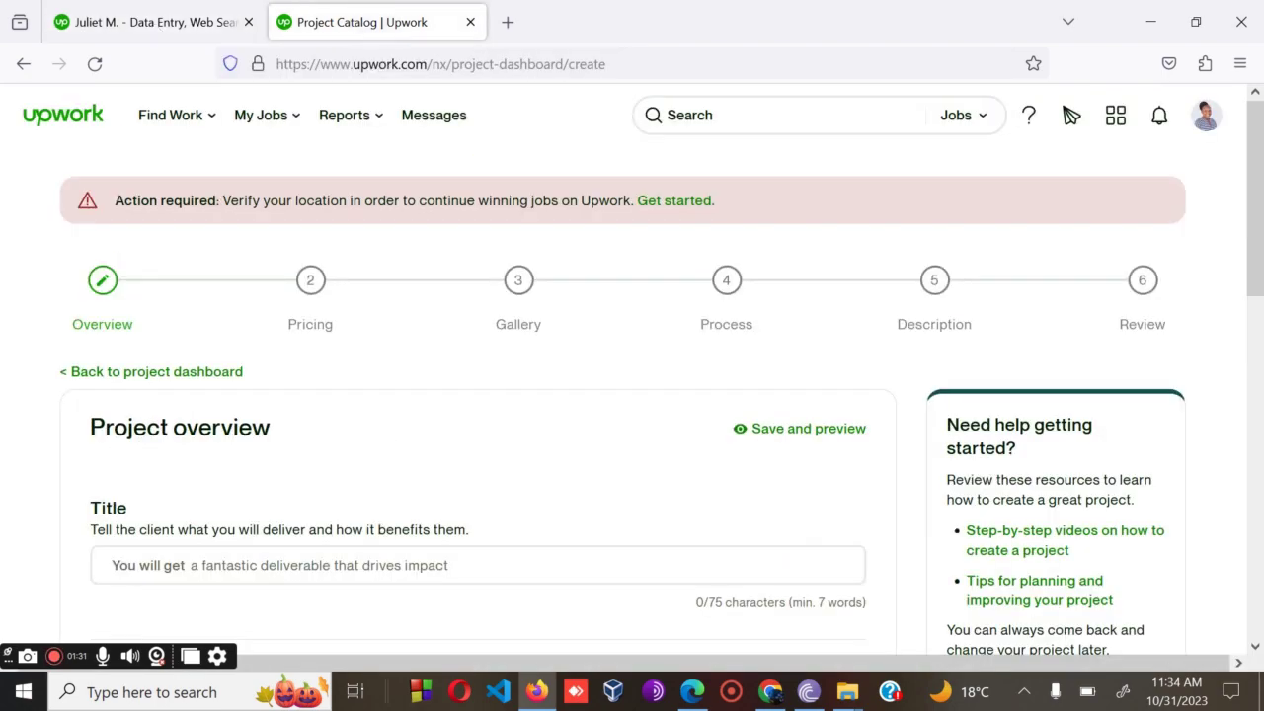
{"action": "key", "text": "ctrl+Tab"}
{"action": "scroll", "coordinate": [632, 395], "scroll_direction": "up", "scroll_amount": 10}
{"action": "left_click", "coordinate": [850, 114]}
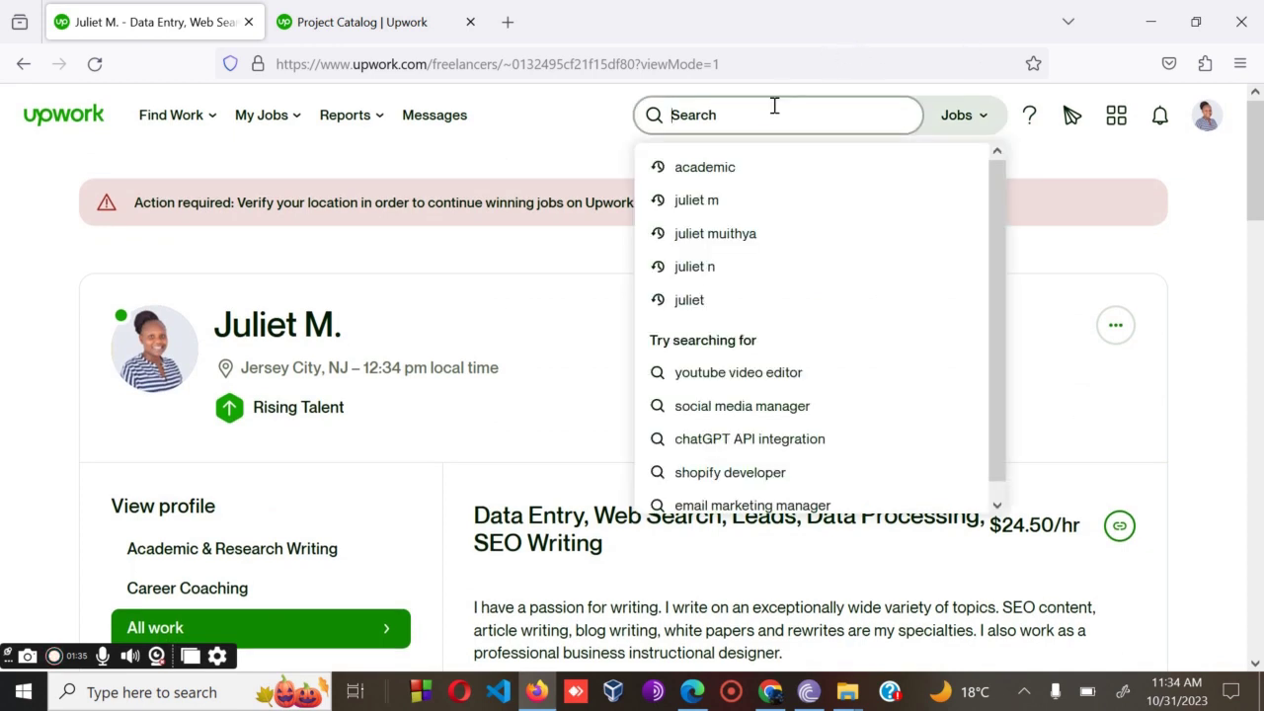
{"action": "type", "text": "data entry"}
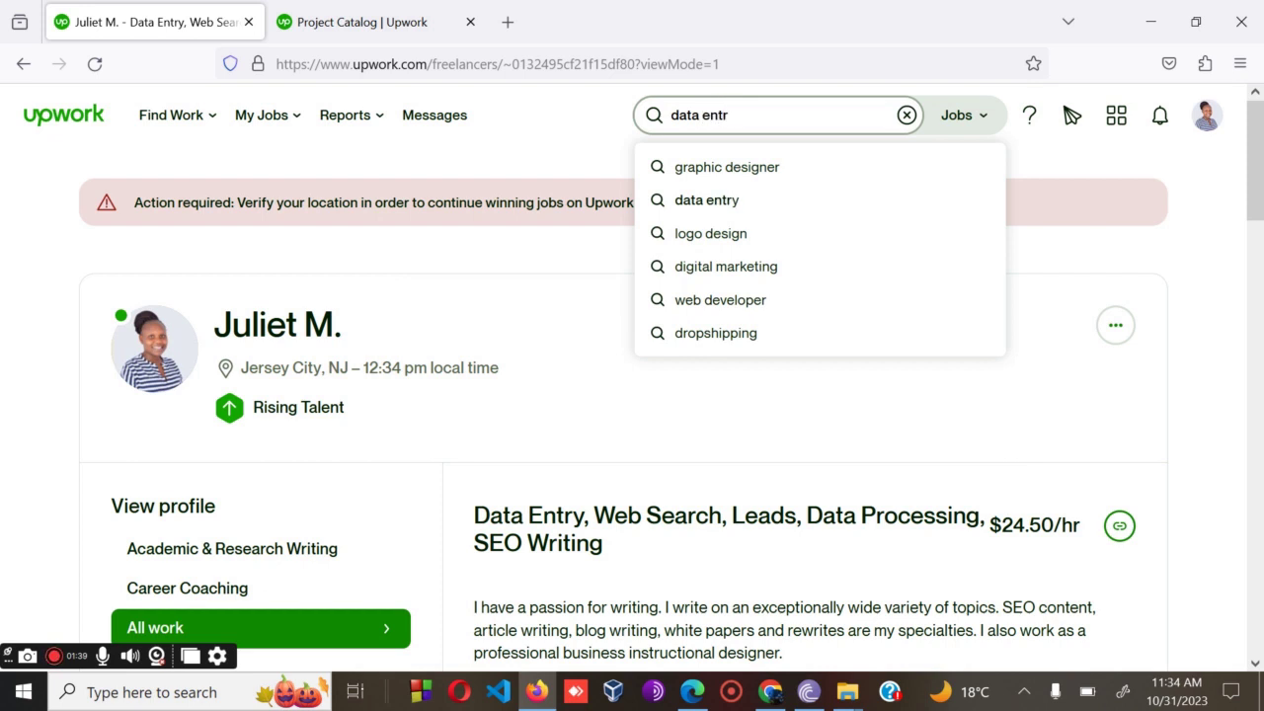
{"action": "left_click", "coordinate": [984, 125]}
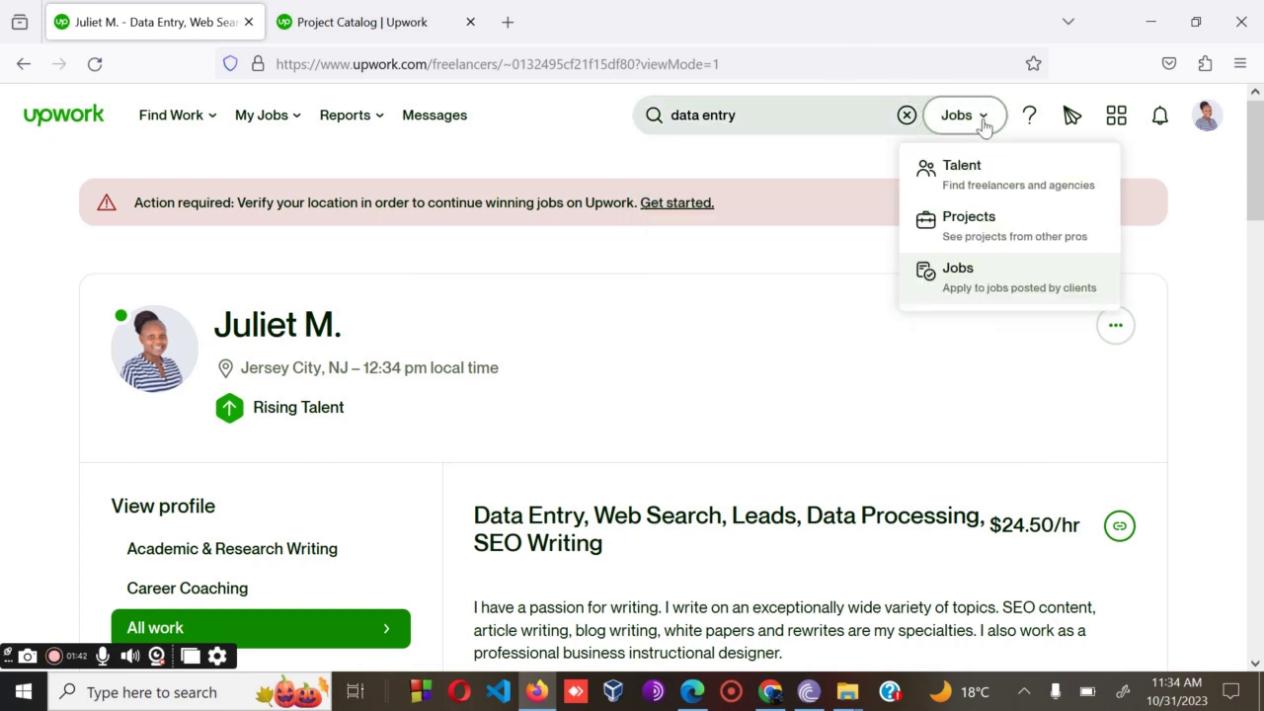
{"action": "left_click", "coordinate": [1003, 232]}
{"action": "key", "text": "Return"}
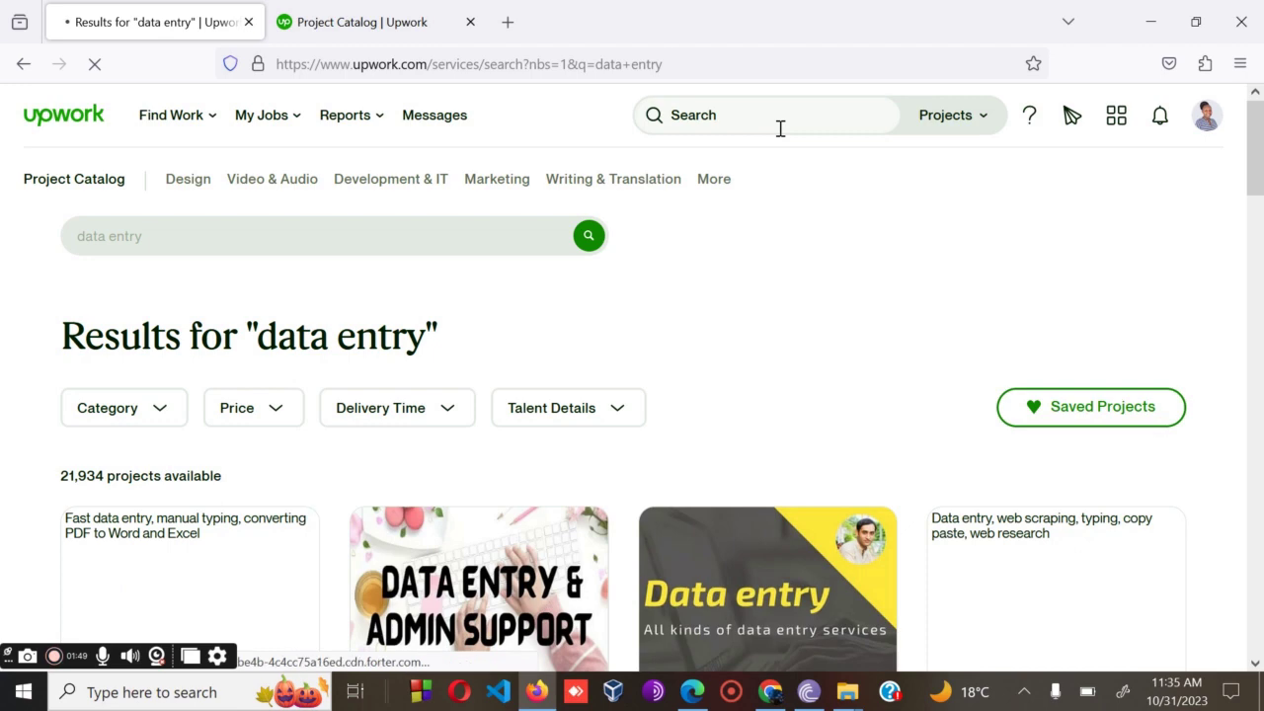
Examine the data entry project results, comparing their titles, cover images, starting prices, delivery times and ratings
{"action": "scroll", "coordinate": [781, 128], "scroll_direction": "down", "scroll_amount": 2}
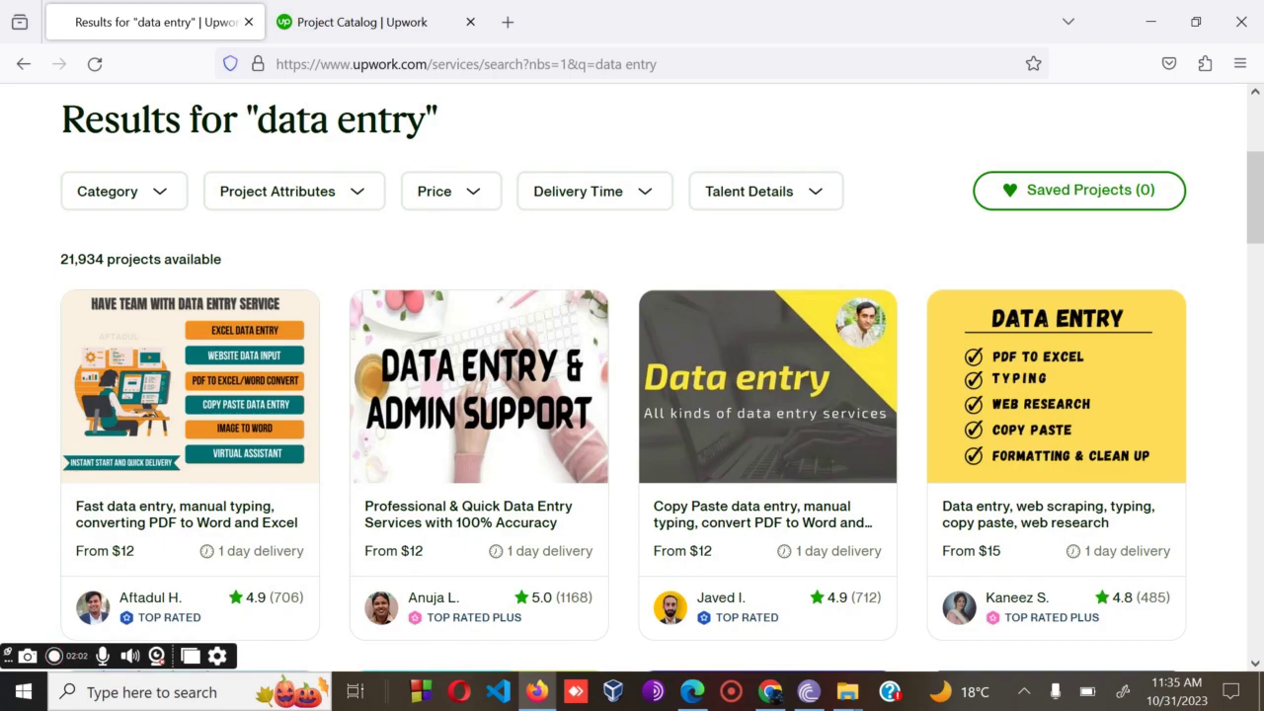
{"action": "scroll", "coordinate": [632, 376], "scroll_direction": "up", "scroll_amount": 3}
{"action": "scroll", "coordinate": [632, 375], "scroll_direction": "down", "scroll_amount": 12}
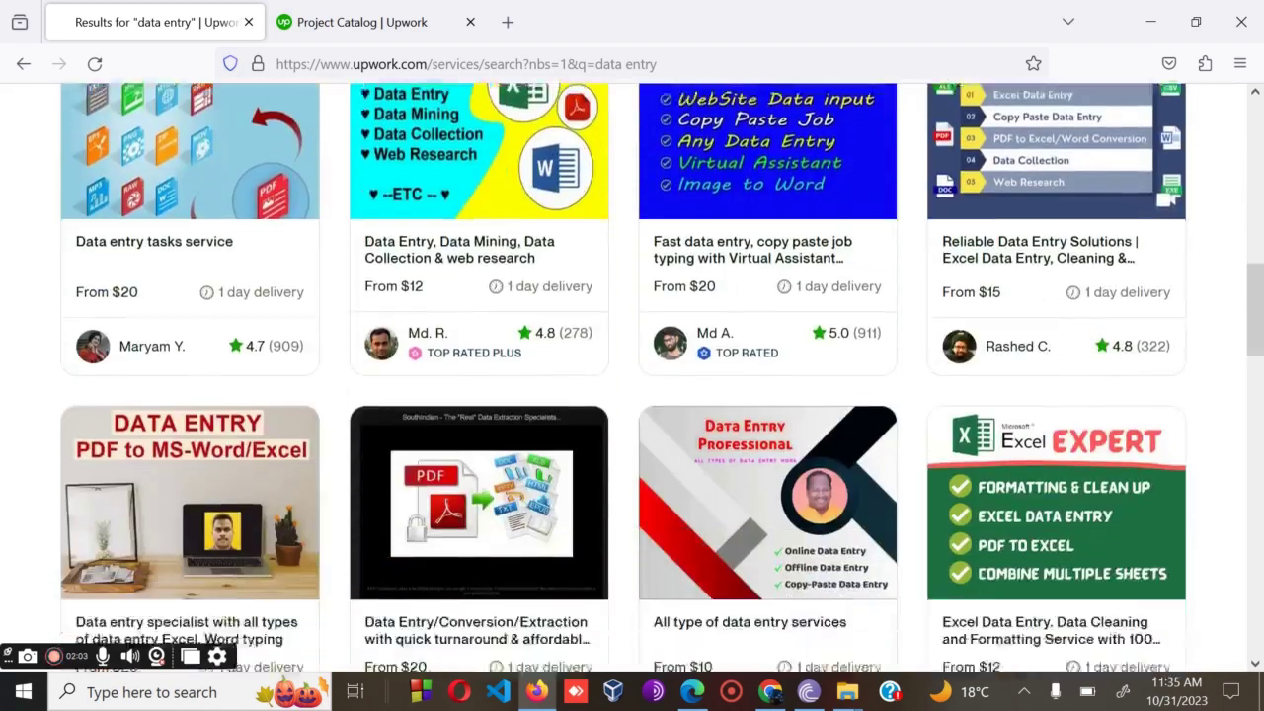
{"action": "scroll", "coordinate": [632, 375], "scroll_direction": "down", "scroll_amount": 3}
{"action": "scroll", "coordinate": [632, 375], "scroll_direction": "up", "scroll_amount": 15}
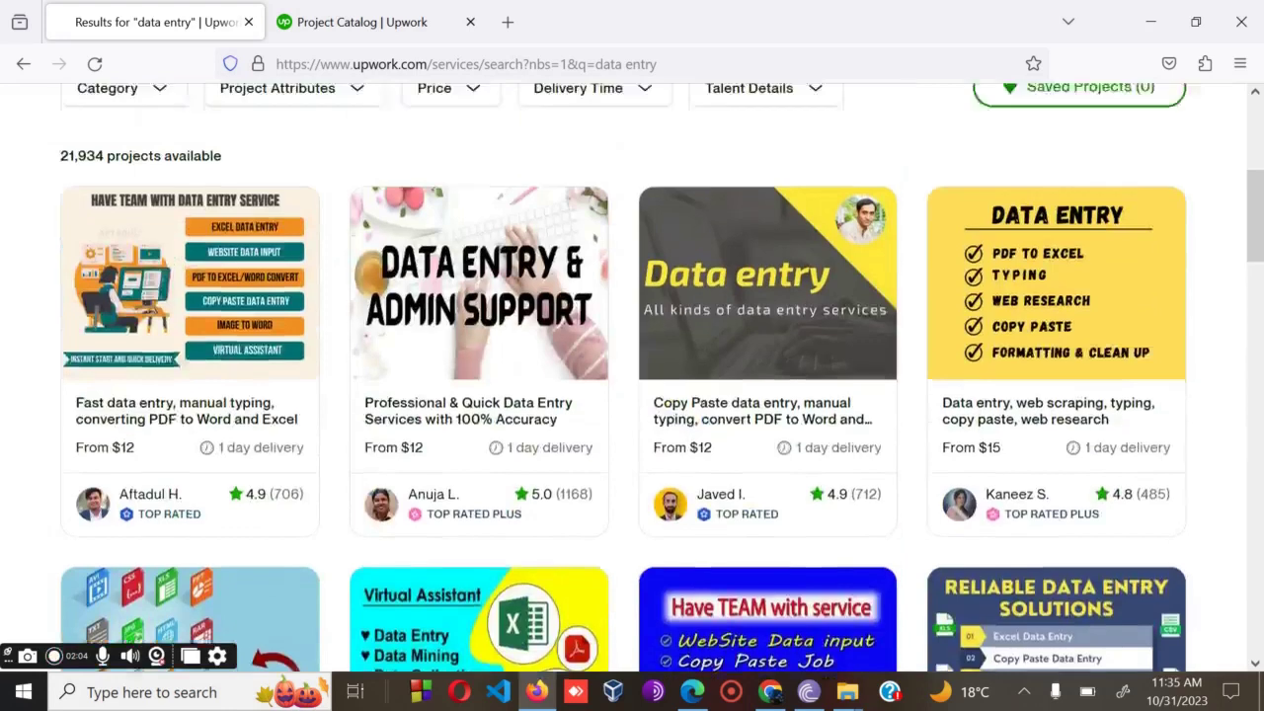
{"action": "scroll", "coordinate": [84, 508], "scroll_direction": "down", "scroll_amount": 3}
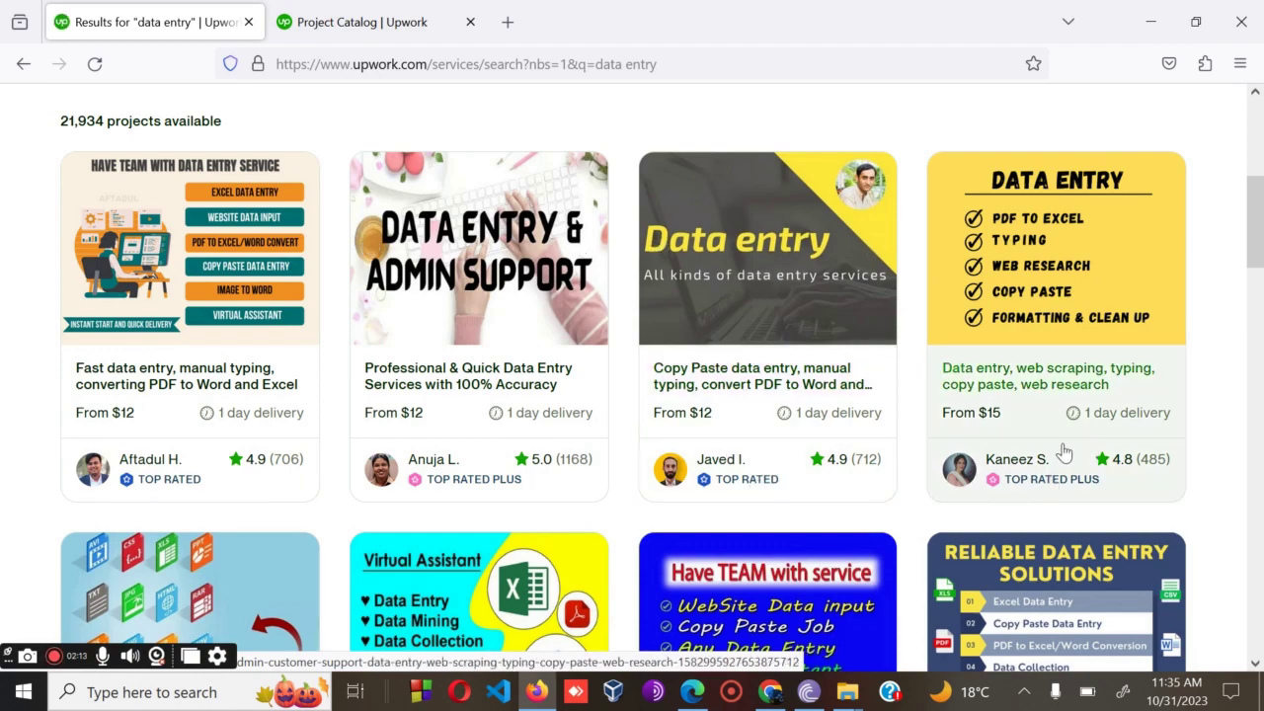
{"action": "scroll", "coordinate": [1064, 451], "scroll_direction": "down", "scroll_amount": 4}
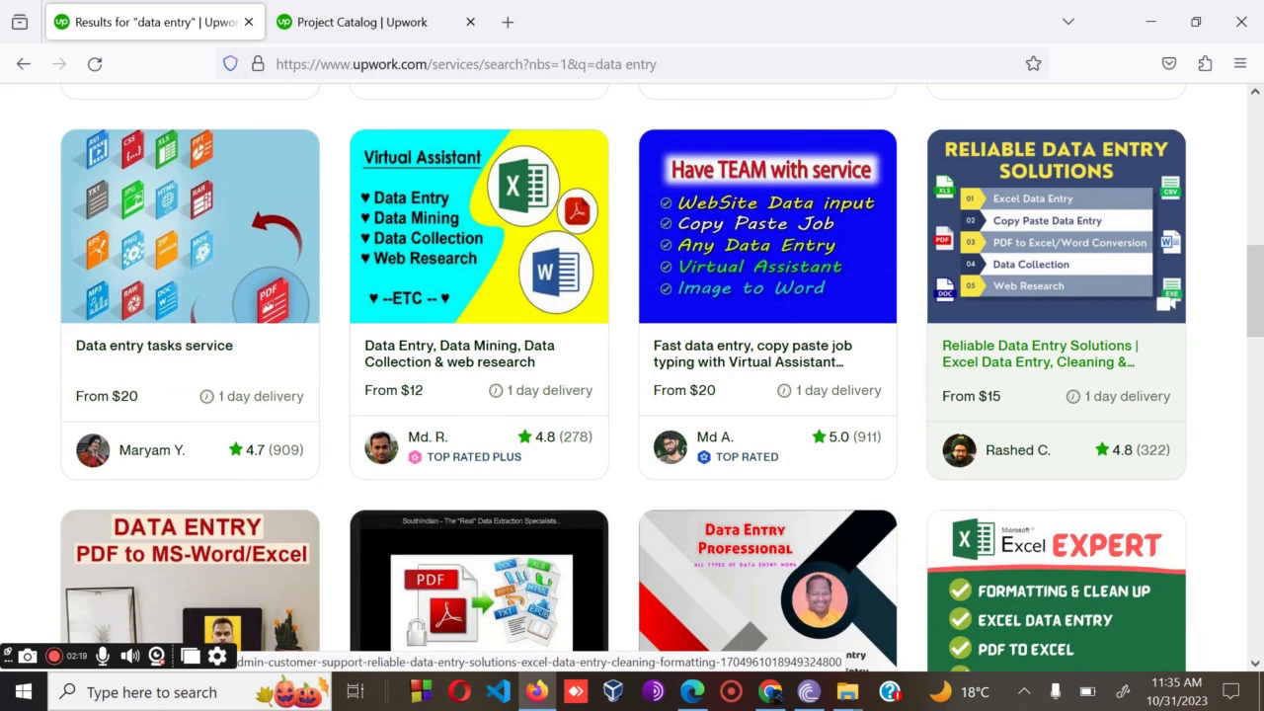
{"action": "scroll", "coordinate": [1166, 303], "scroll_direction": "down", "scroll_amount": 3}
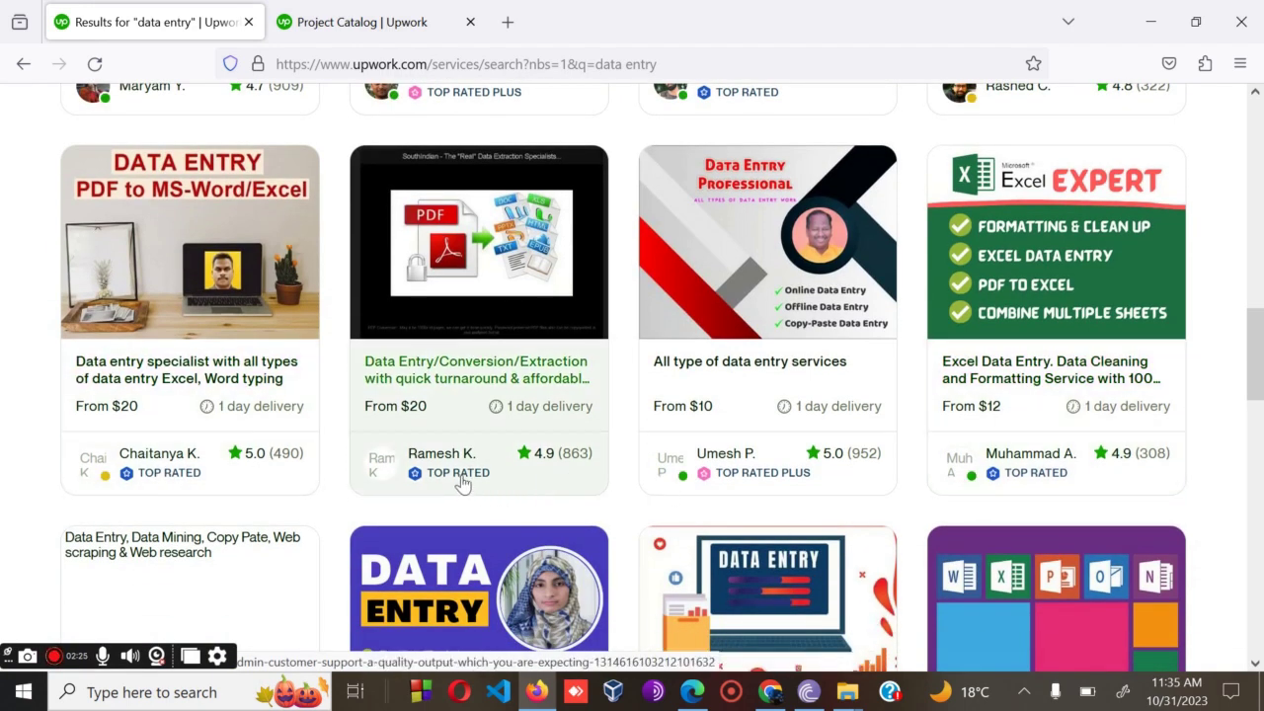
{"action": "scroll", "coordinate": [1064, 485], "scroll_direction": "down", "scroll_amount": 5}
{"action": "scroll", "coordinate": [1064, 484], "scroll_direction": "up", "scroll_amount": 10}
{"action": "scroll", "coordinate": [662, 378], "scroll_direction": "down", "scroll_amount": 5}
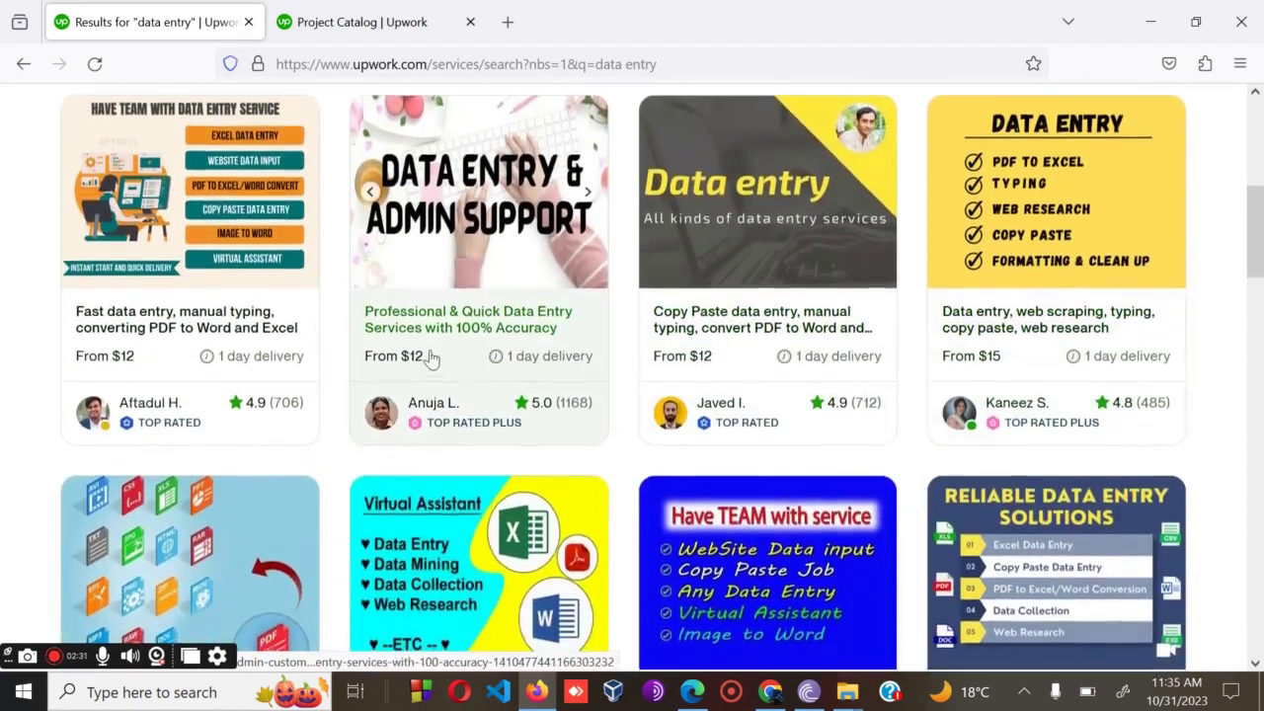
Open the "Professional & Quick Data Entry Services with 100% Accuracy" project in a new browser tab and switch to it
{"action": "right_click", "coordinate": [437, 327]}
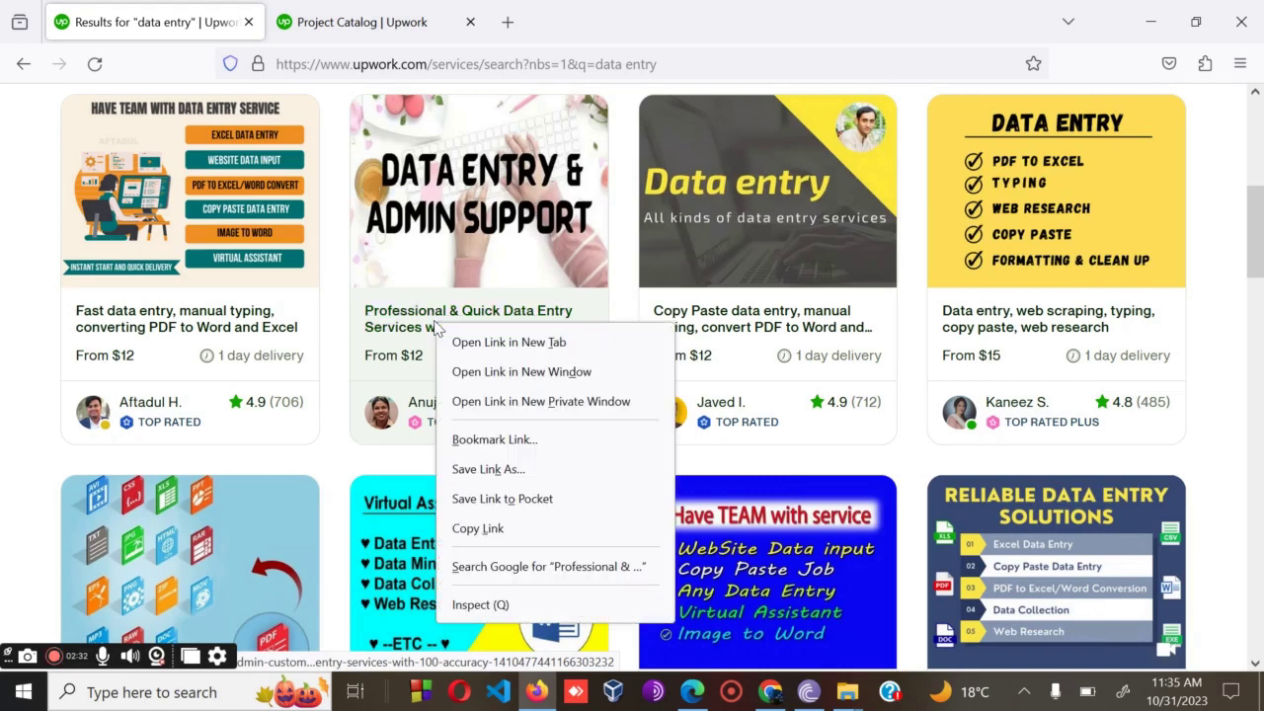
{"action": "left_click", "coordinate": [494, 343]}
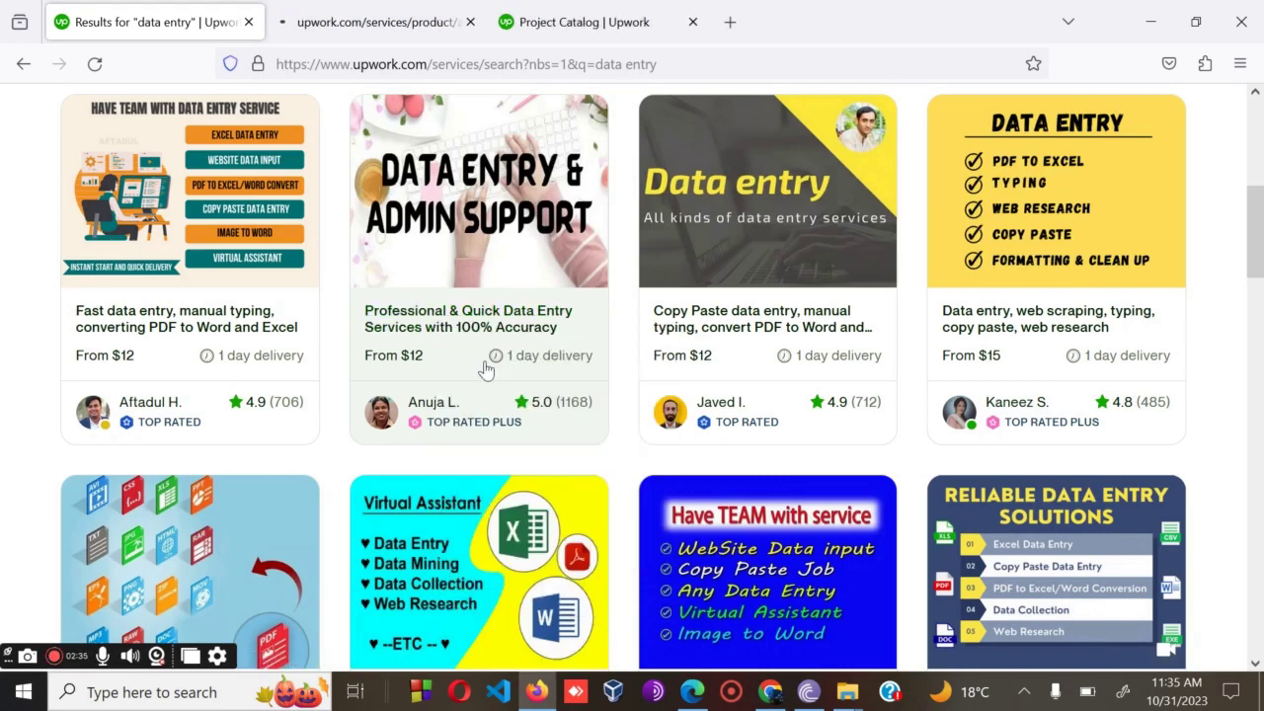
{"action": "left_click", "coordinate": [401, 12]}
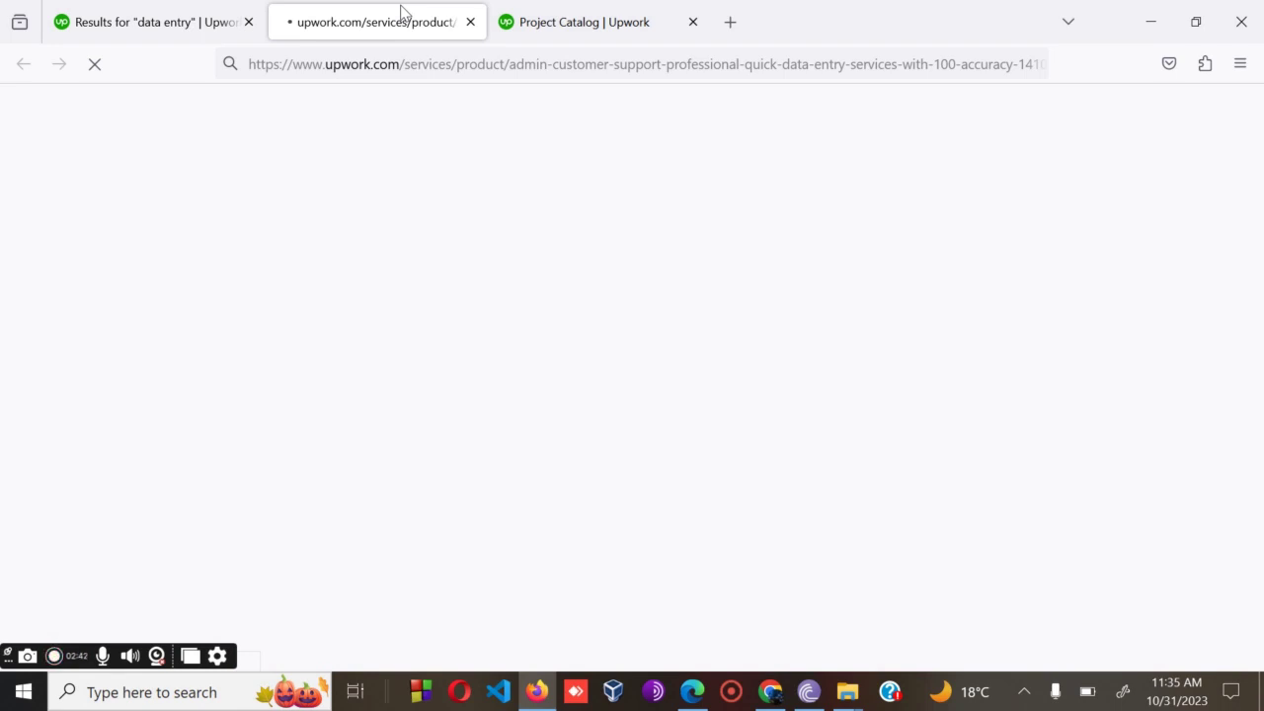
{"action": "left_click", "coordinate": [156, 10]}
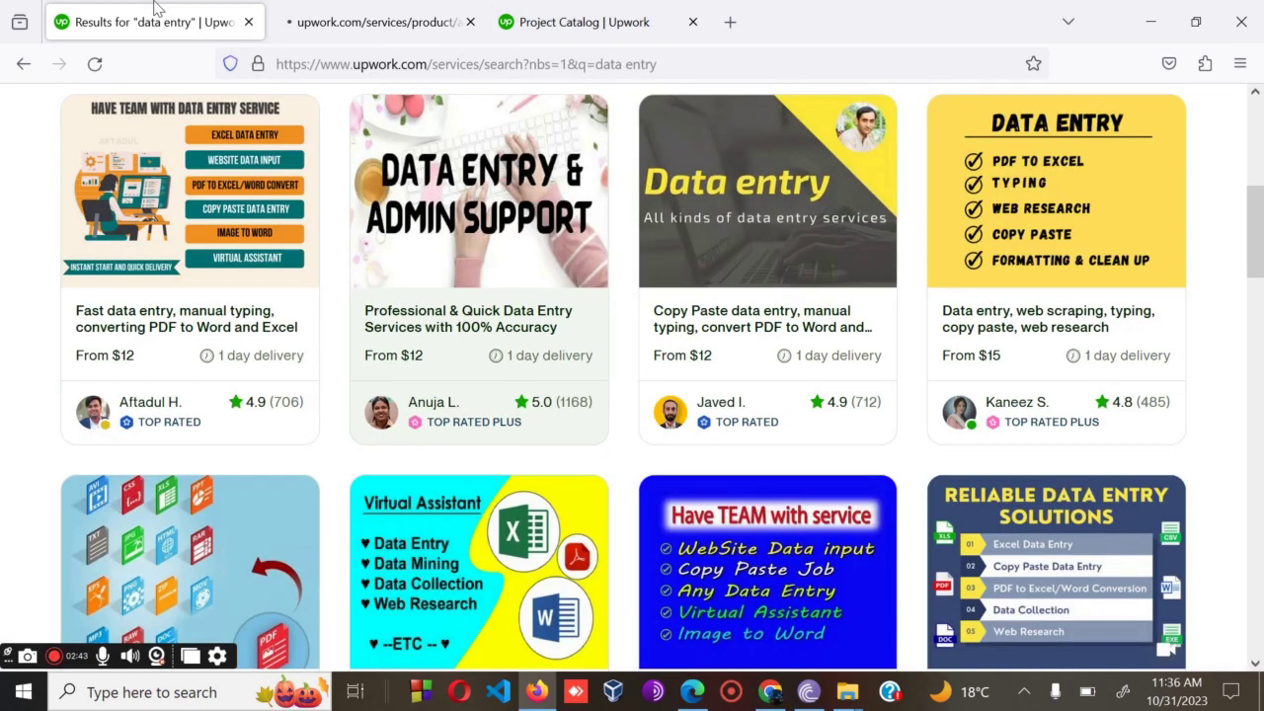
{"action": "left_click", "coordinate": [341, 25]}
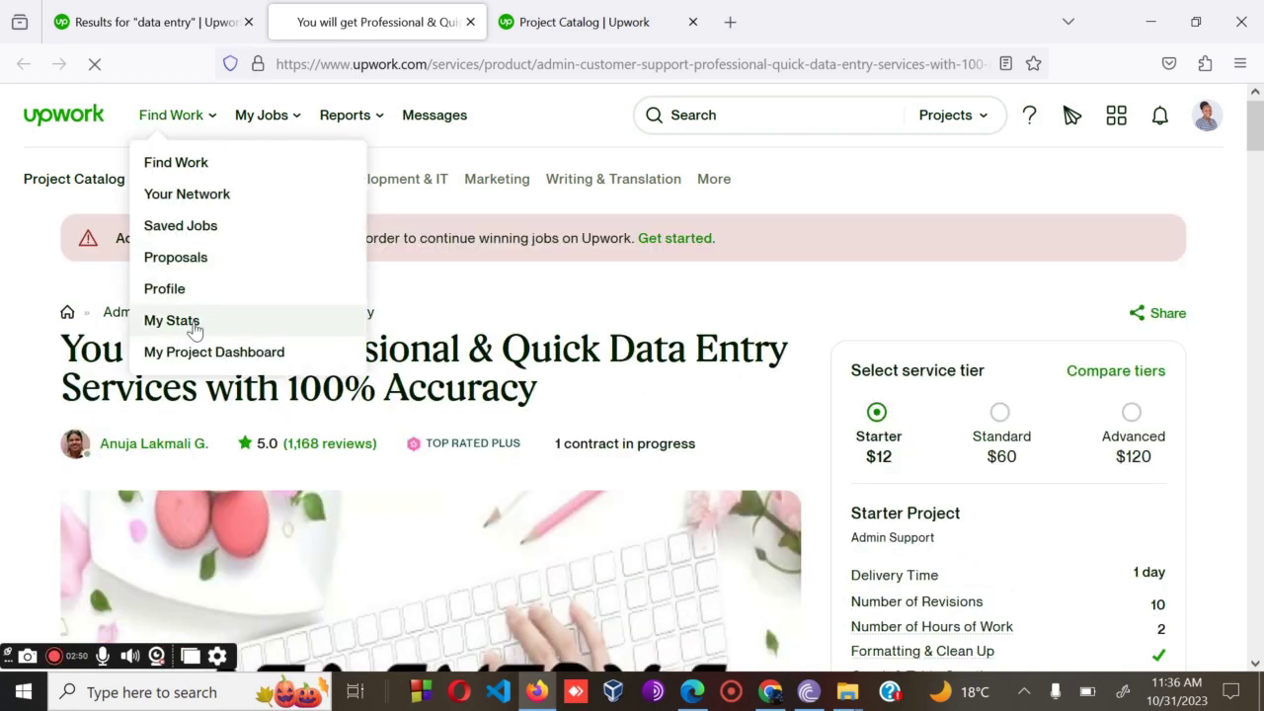
Copy "Professional & Quick Data Entry Services with 100% Accuracy" from the listing's heading into the new project's title
{"action": "left_click_drag", "start_coordinate": [256, 350], "coordinate": [542, 409]}
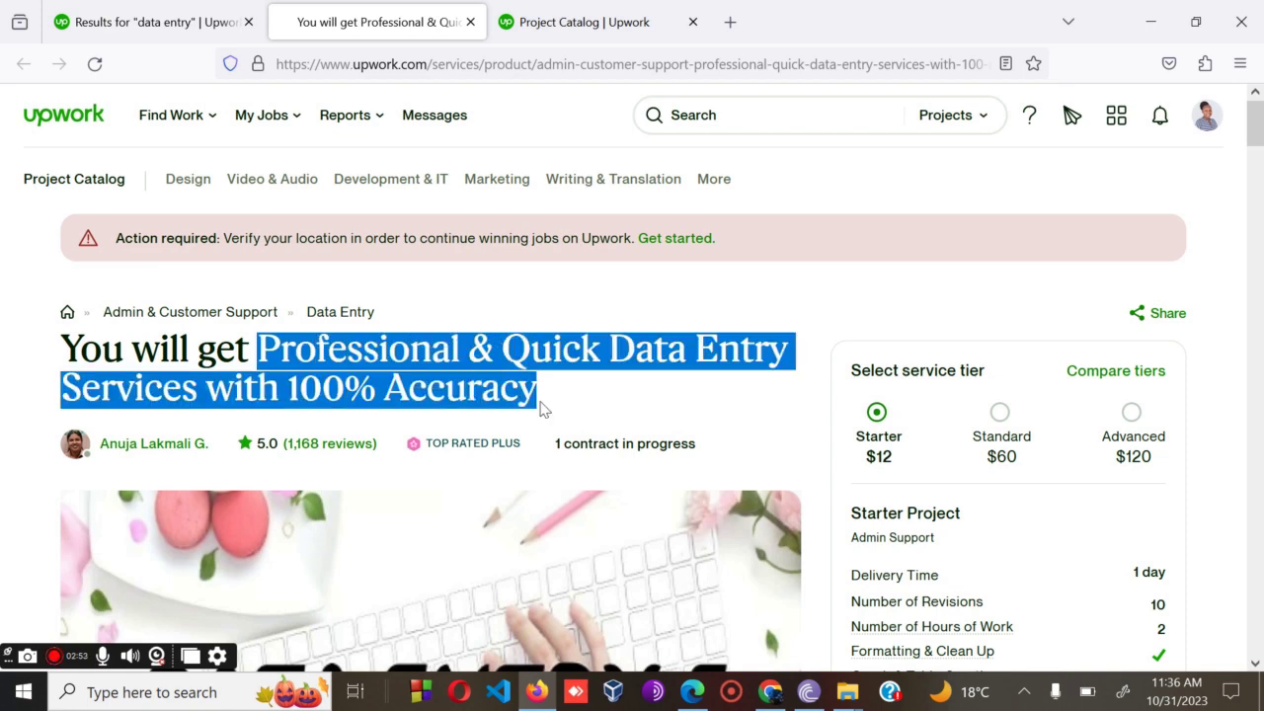
{"action": "right_click", "coordinate": [430, 370]}
{"action": "left_click", "coordinate": [460, 388]}
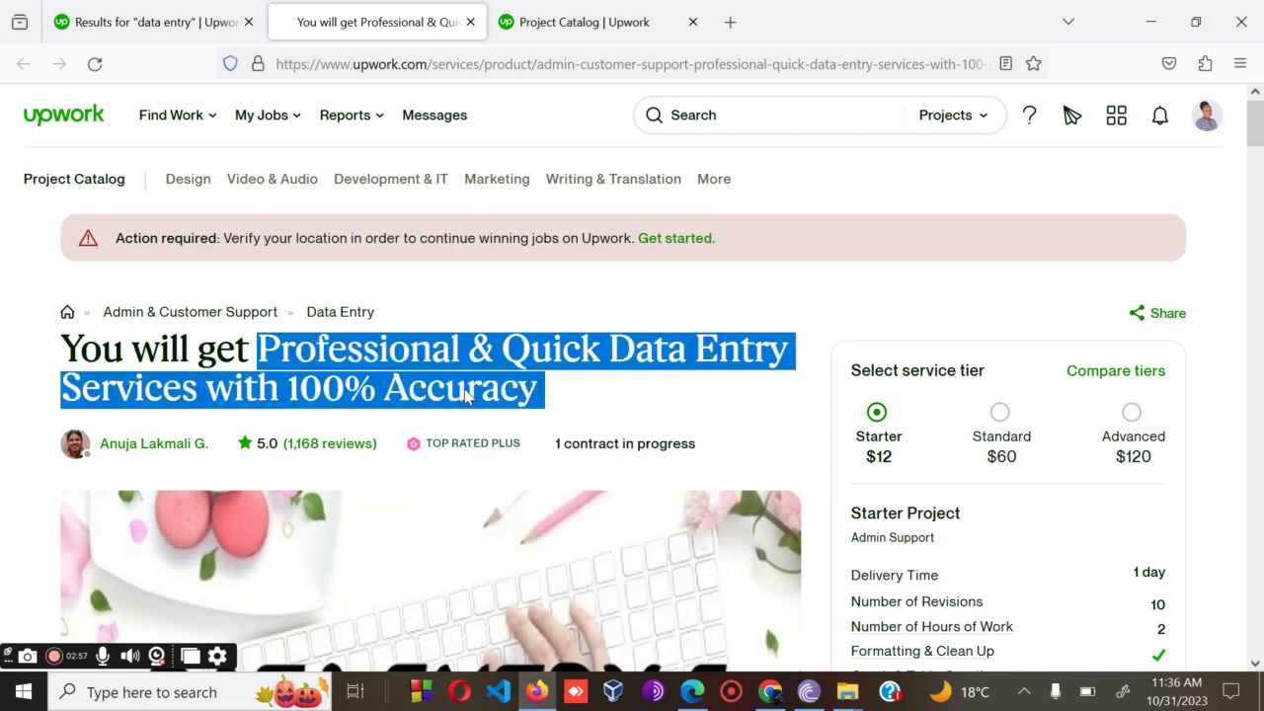
{"action": "left_click", "coordinate": [637, 24]}
{"action": "left_click", "coordinate": [340, 568]}
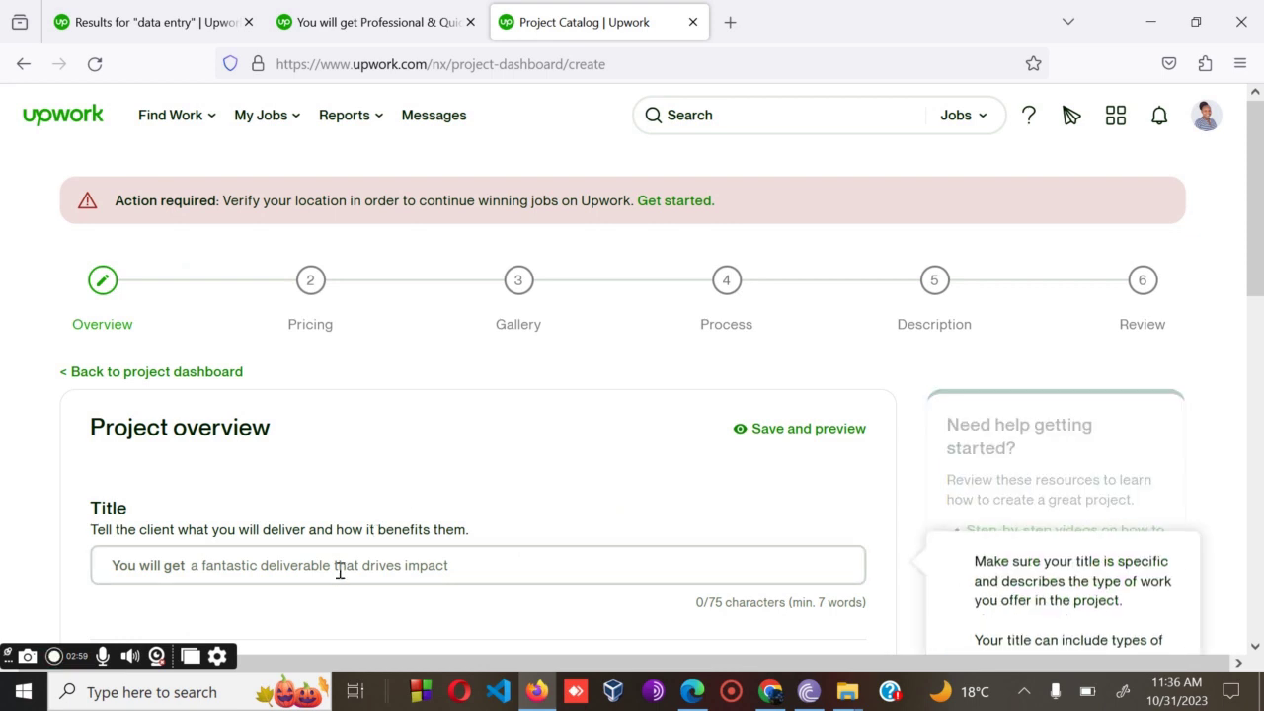
{"action": "key", "text": "ctrl+v"}
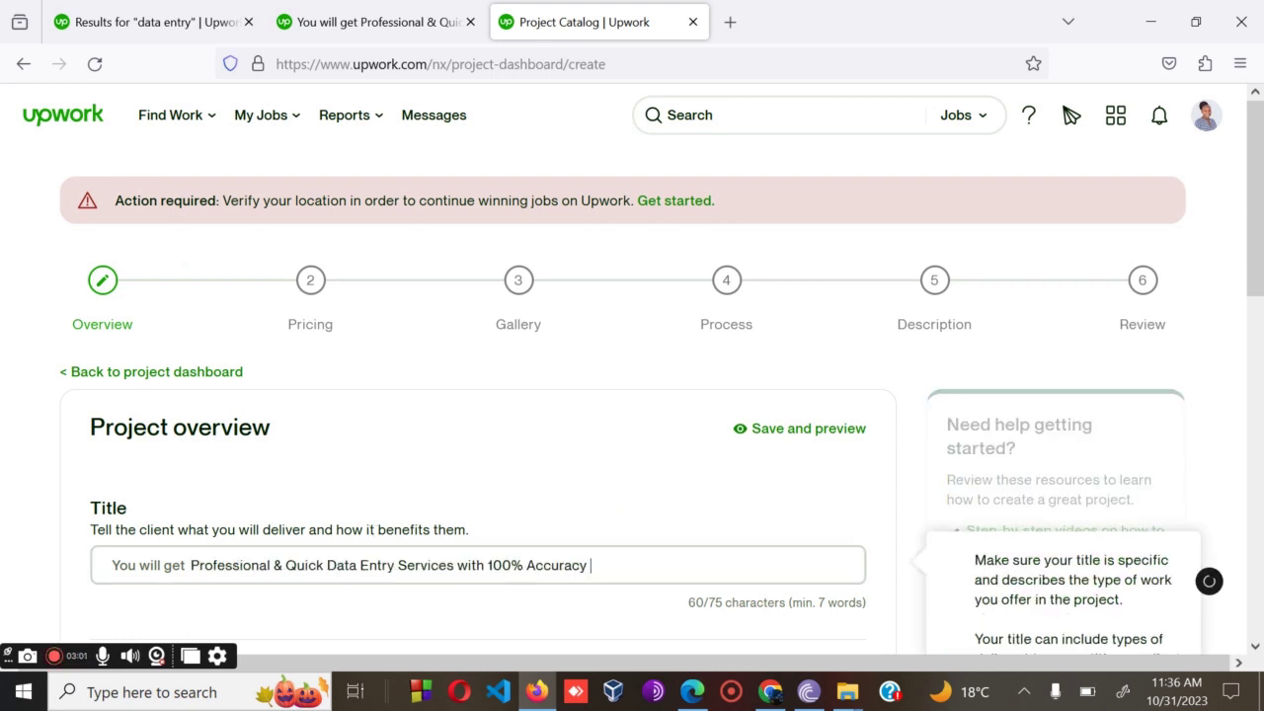
Set the project category to Admin & Customer Support > Data Entry from the title-based suggestions
{"action": "scroll", "coordinate": [633, 395], "scroll_direction": "down", "scroll_amount": 5}
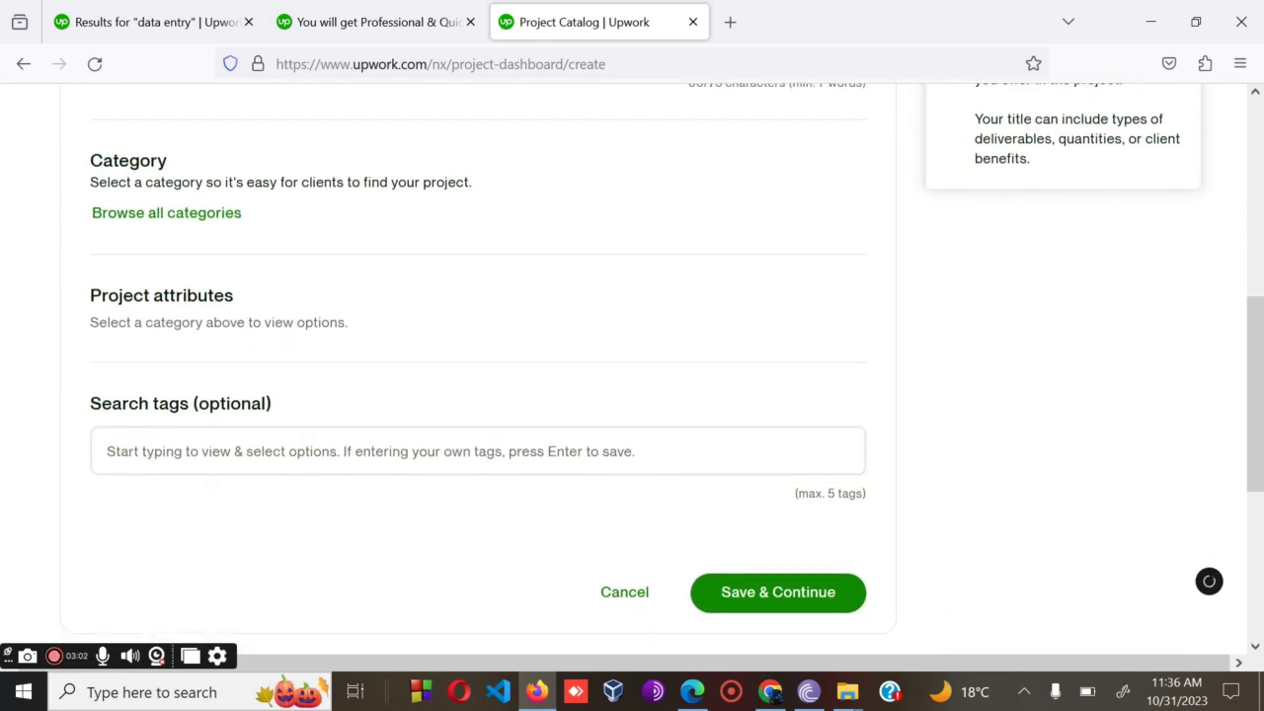
{"action": "scroll", "coordinate": [478, 376], "scroll_direction": "up", "scroll_amount": 1}
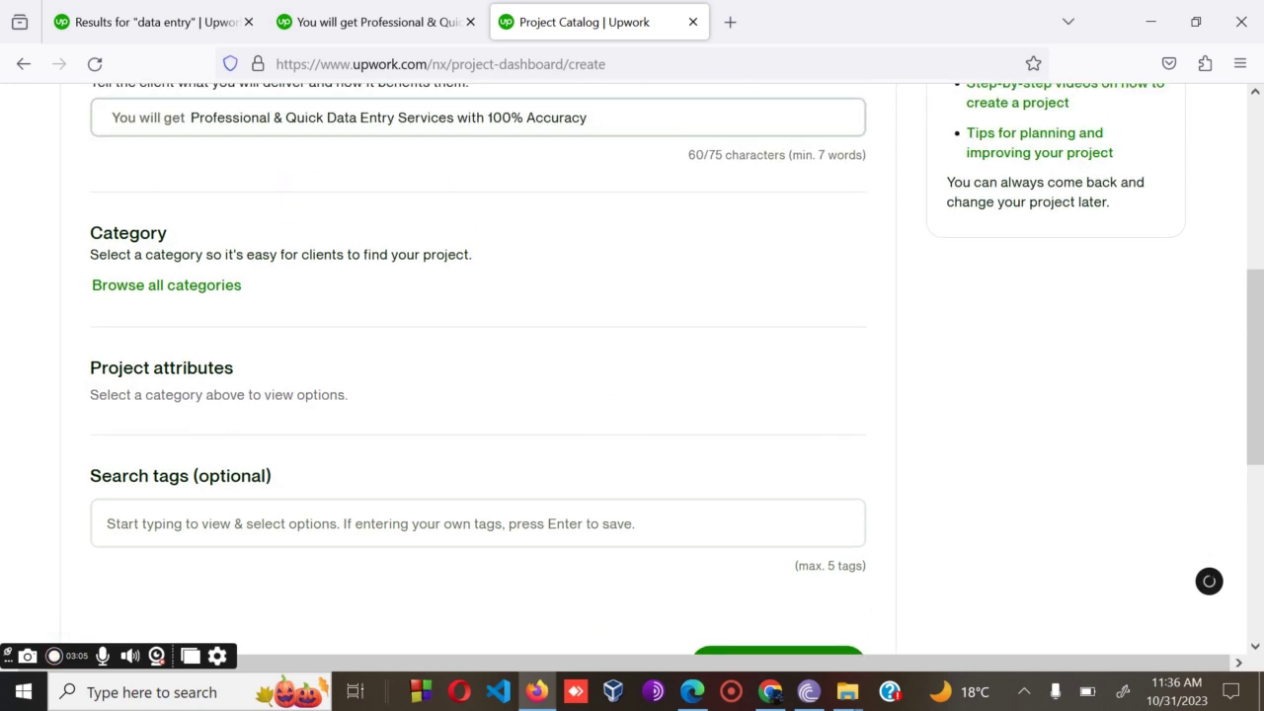
{"action": "left_click", "coordinate": [193, 287]}
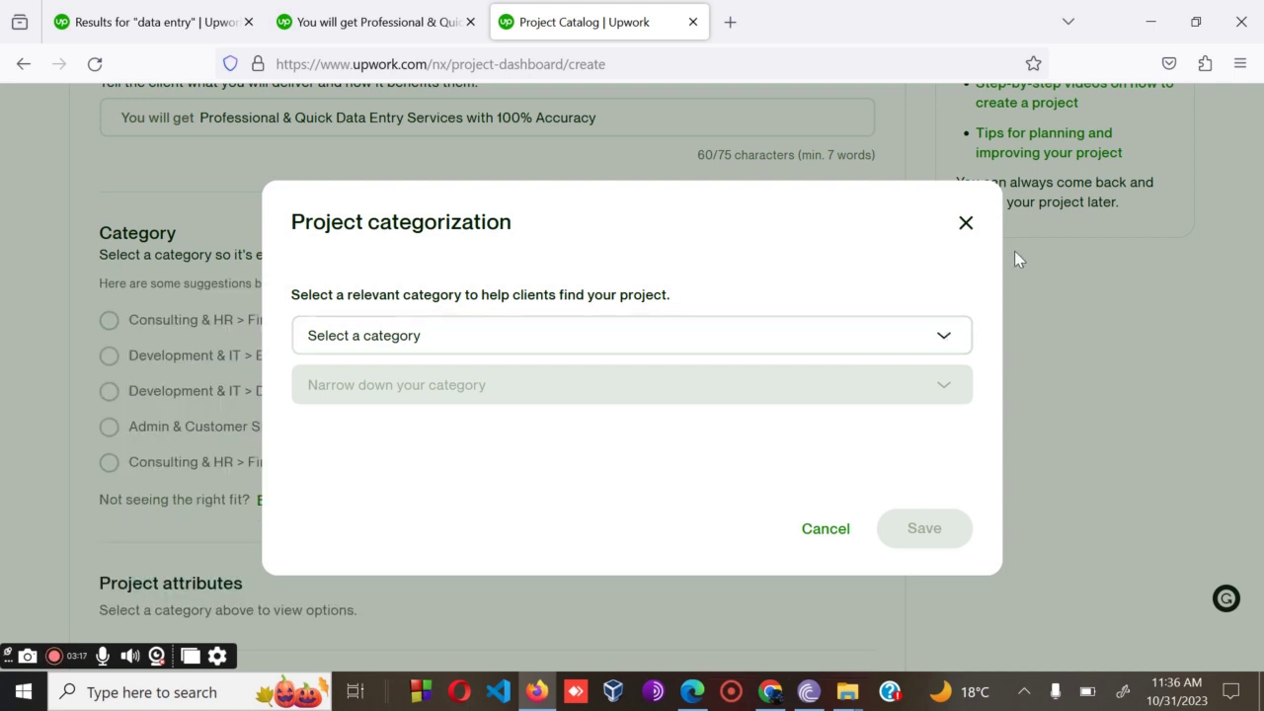
{"action": "left_click", "coordinate": [966, 225]}
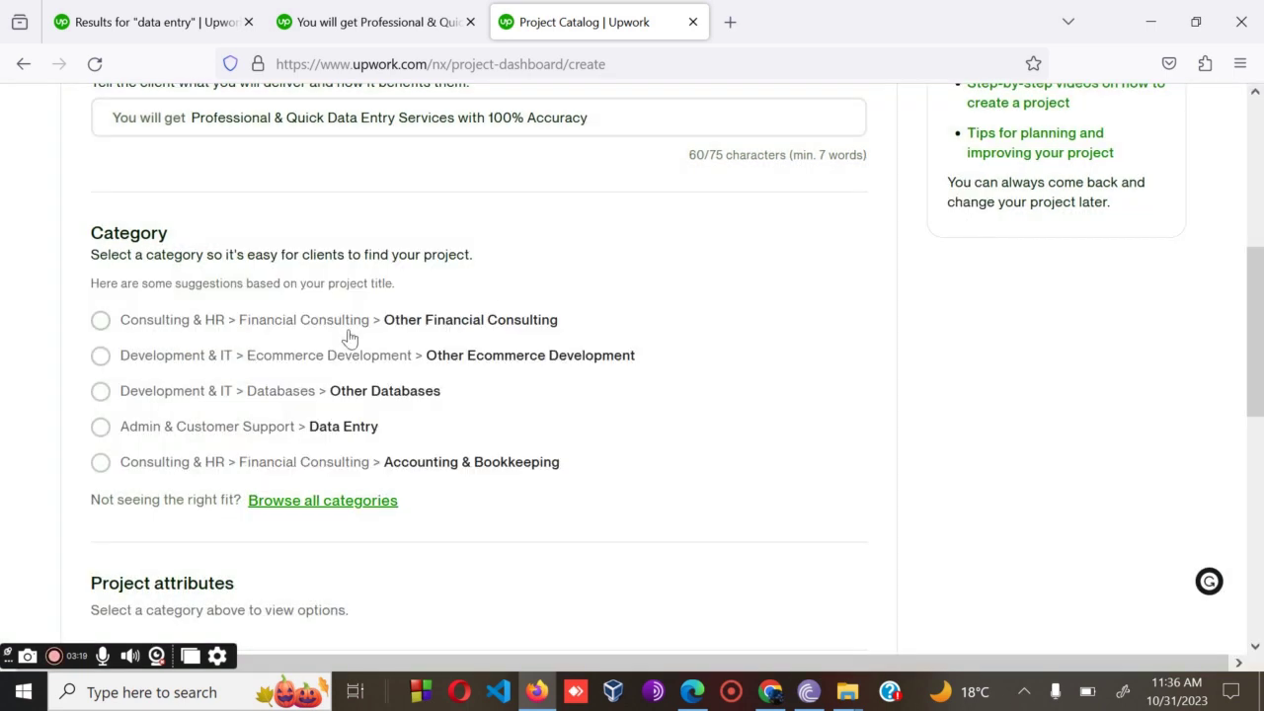
{"action": "left_click", "coordinate": [341, 435]}
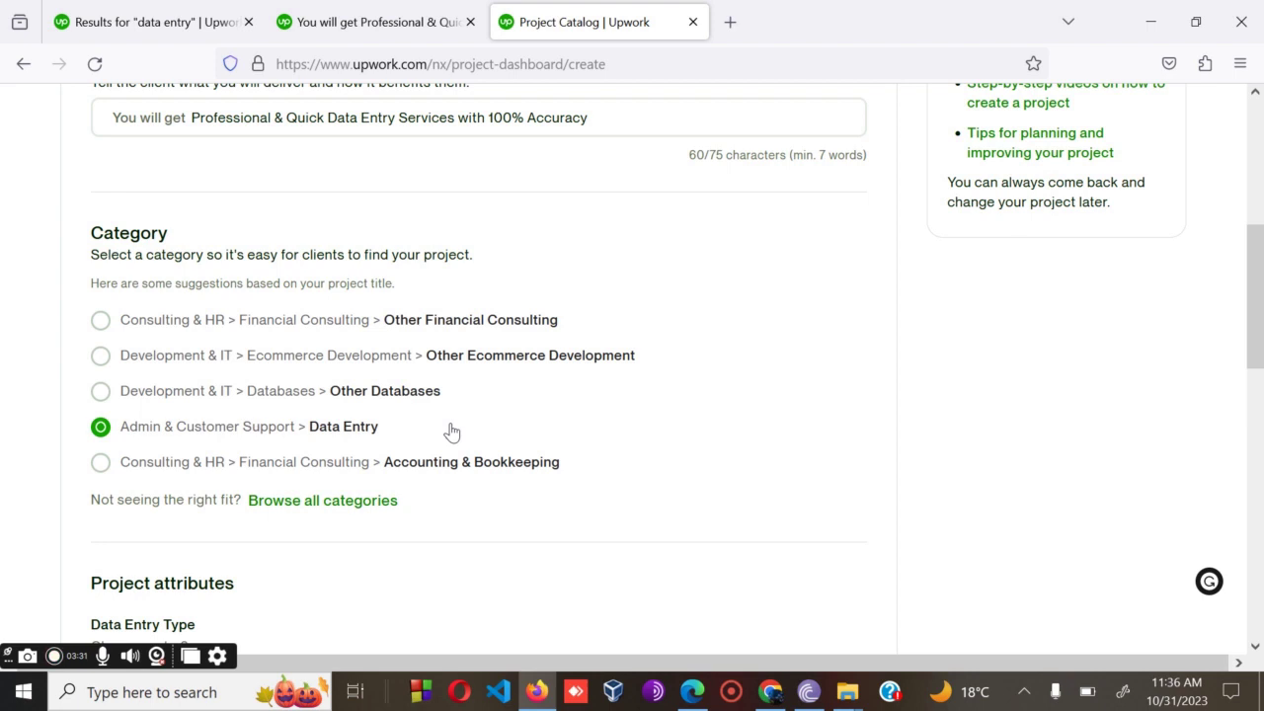
Select the data entry types Copy Paste, Error Detection, Data Cleansing, Online Research, Document Conversion and Word Processing
{"action": "scroll", "coordinate": [451, 432], "scroll_direction": "down", "scroll_amount": 4}
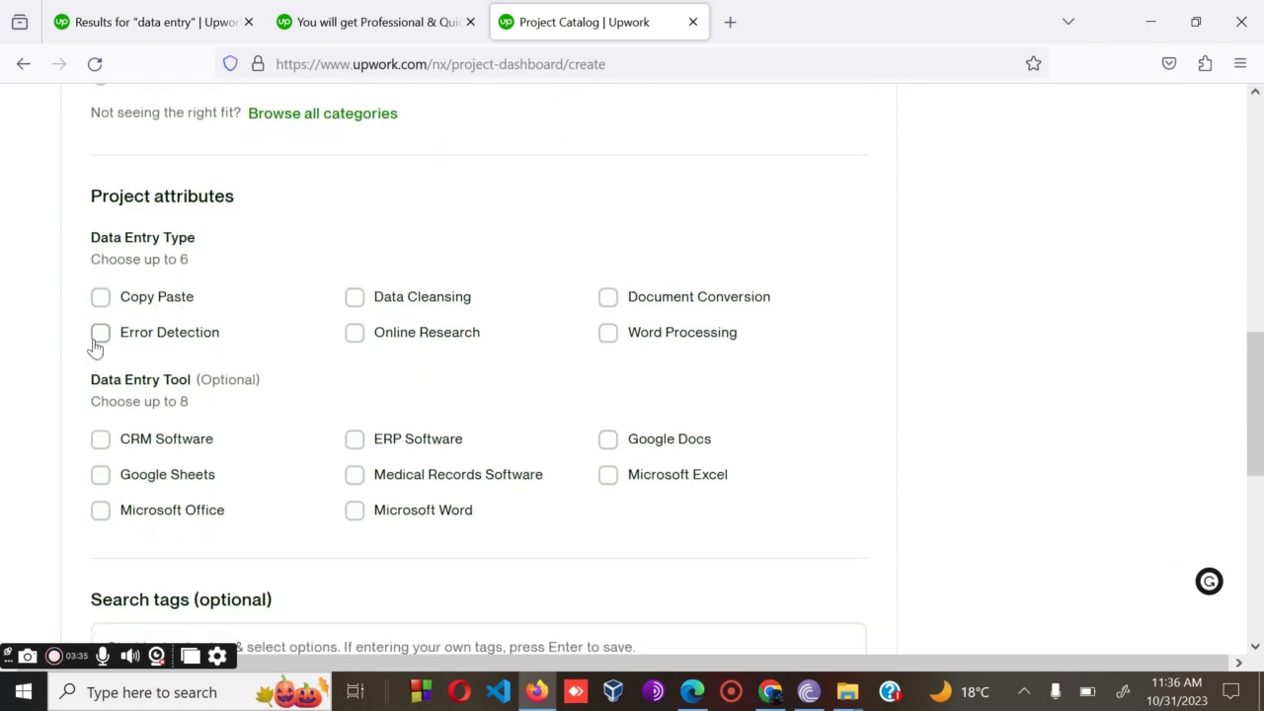
{"action": "left_click", "coordinate": [101, 296]}
{"action": "left_click", "coordinate": [100, 332]}
{"action": "left_click", "coordinate": [354, 297]}
{"action": "left_click", "coordinate": [355, 332]}
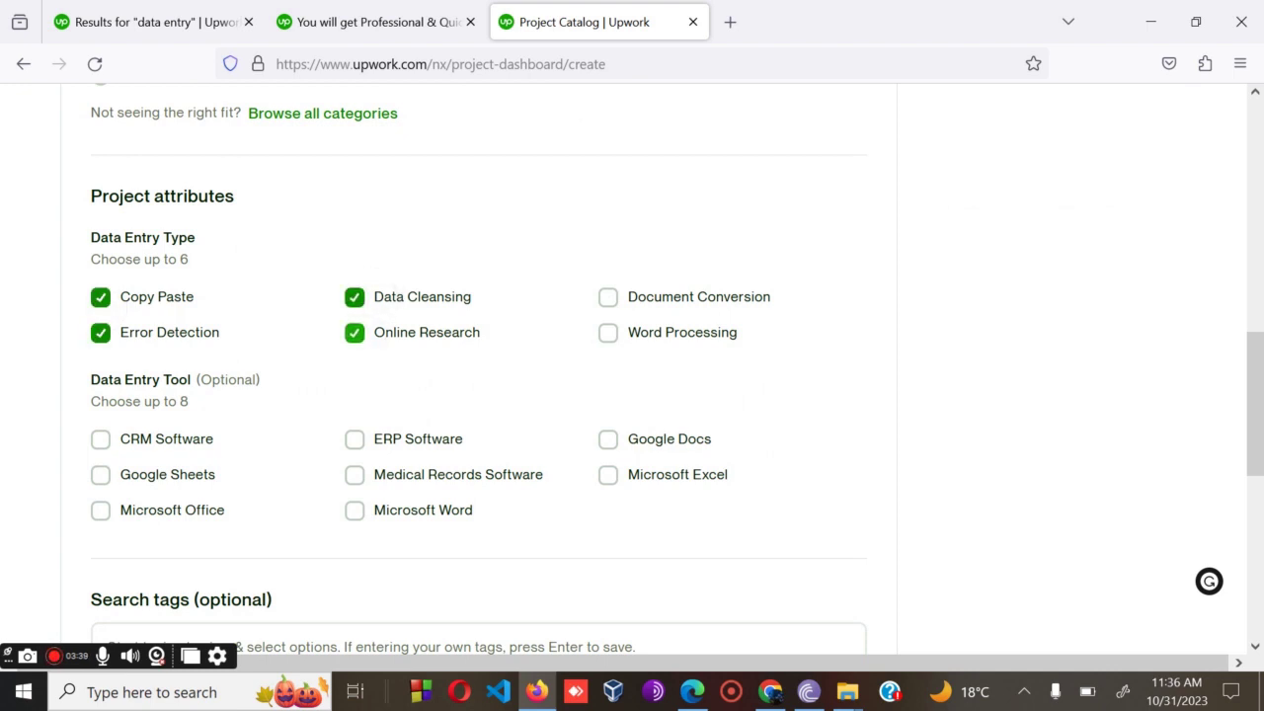
{"action": "left_click", "coordinate": [608, 296]}
{"action": "left_click", "coordinate": [609, 331]}
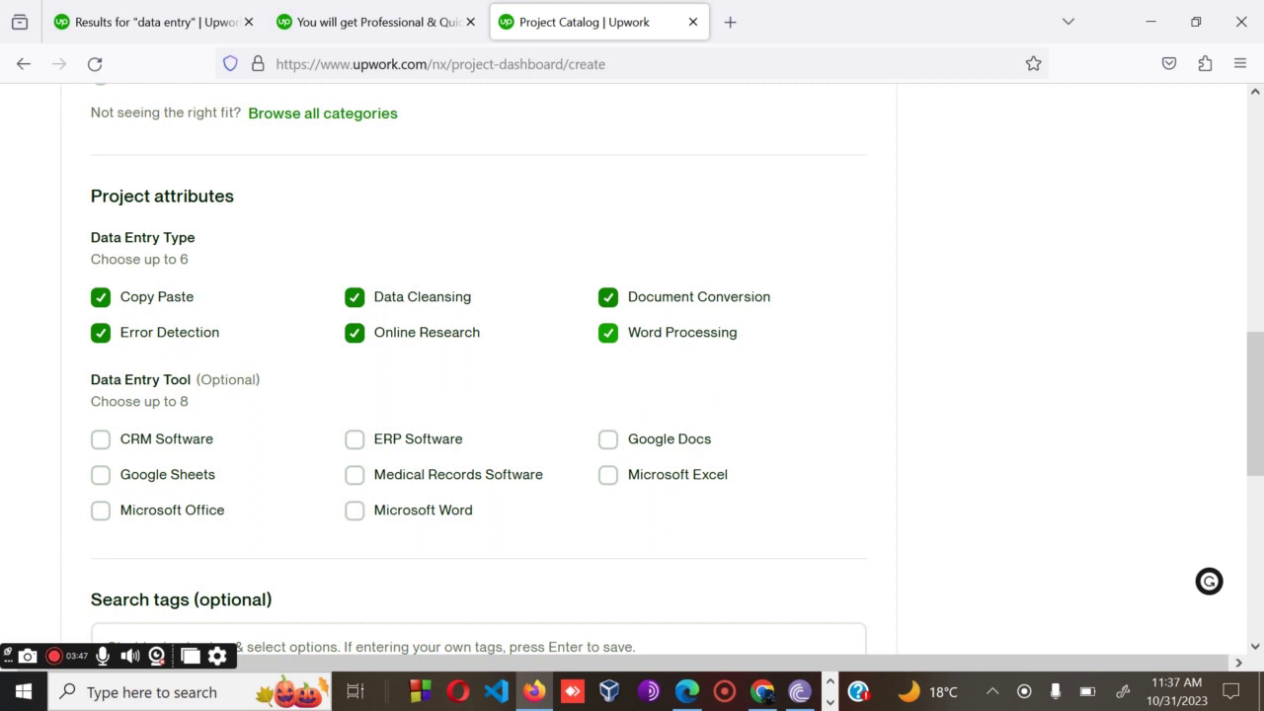
Select all eight data entry tools: CRM Software, ERP Software, Google Docs, Google Sheets, Medical Records Software, Microsoft Excel, Microsoft Office and Microsoft Word
{"action": "left_click", "coordinate": [101, 439]}
{"action": "left_click", "coordinate": [101, 474]}
{"action": "left_click", "coordinate": [101, 510]}
{"action": "left_click", "coordinate": [355, 439]}
{"action": "left_click", "coordinate": [354, 474]}
{"action": "left_click", "coordinate": [354, 510]}
{"action": "left_click", "coordinate": [609, 438]}
{"action": "left_click", "coordinate": [608, 474]}
{"action": "scroll", "coordinate": [479, 312], "scroll_direction": "down", "scroll_amount": 3}
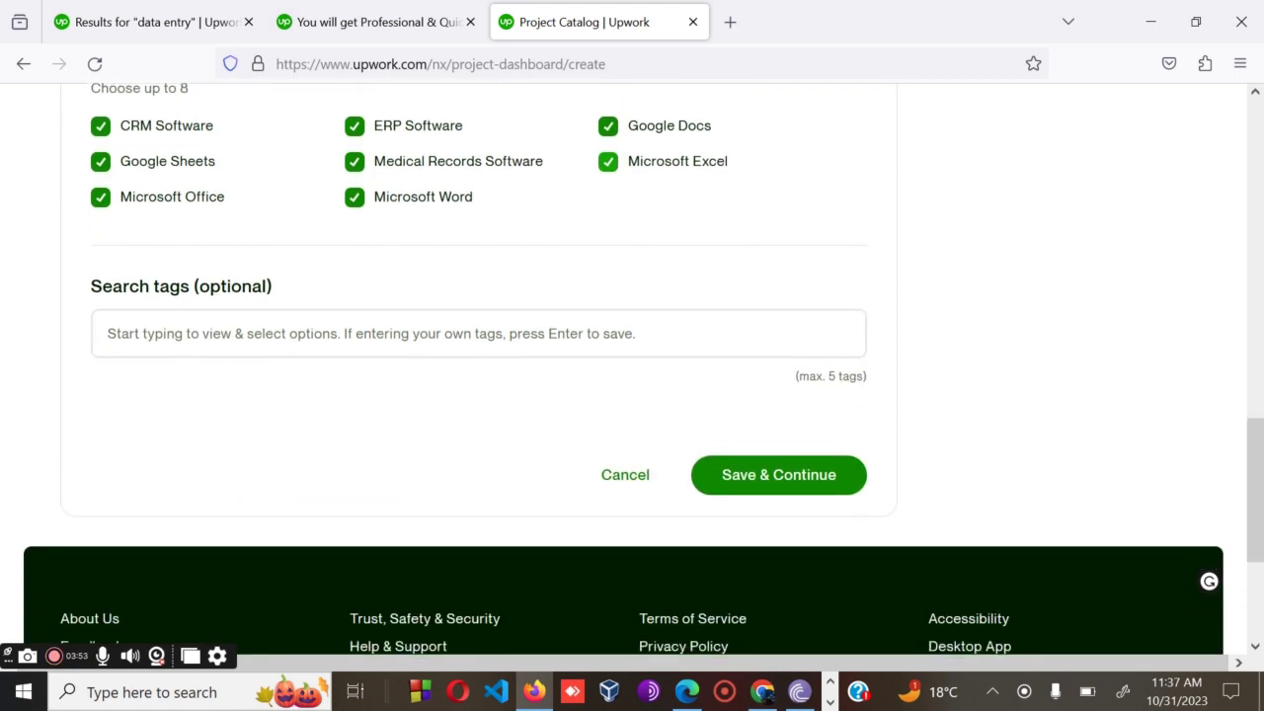
{"action": "scroll", "coordinate": [479, 312], "scroll_direction": "up", "scroll_amount": 1}
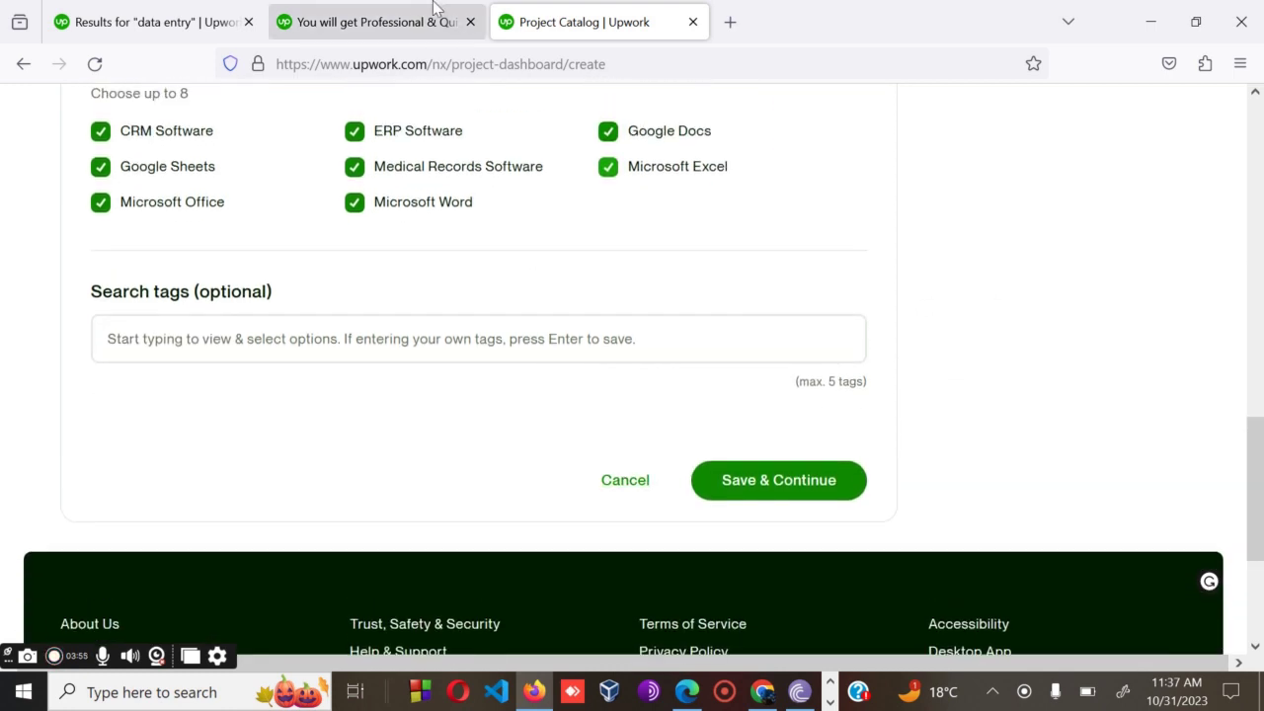
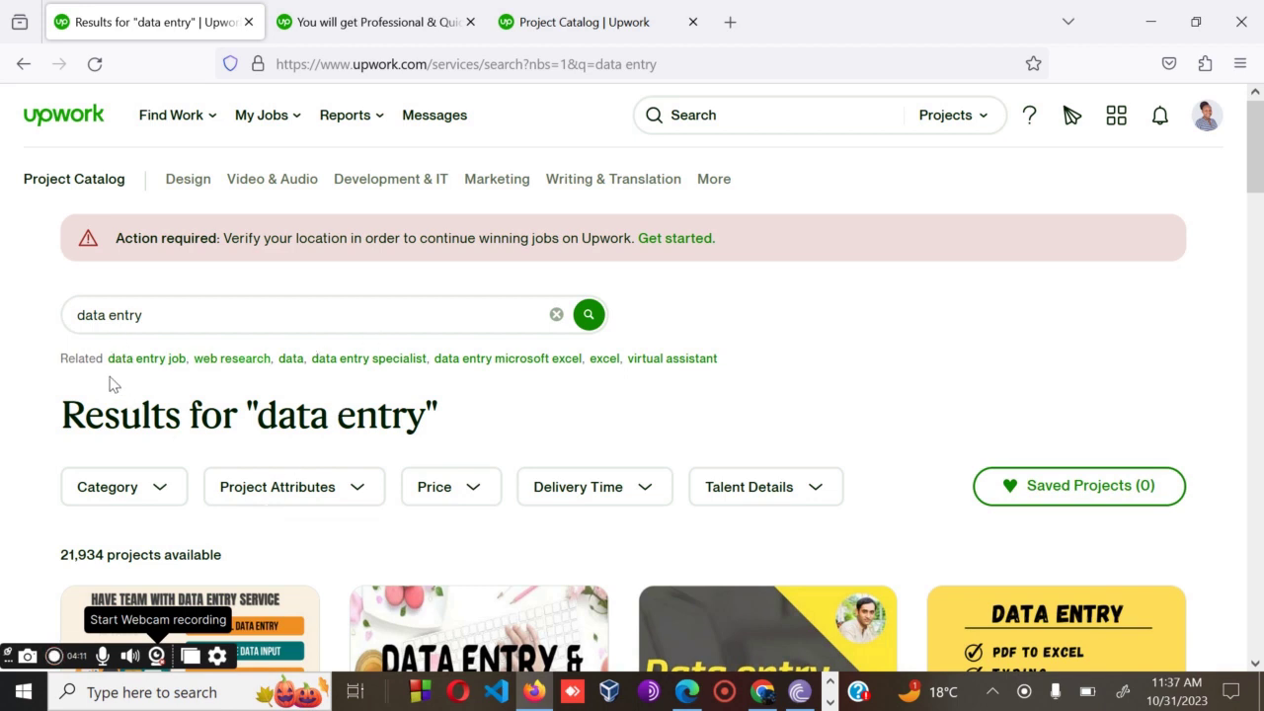
Copy the related search term "data entry job" from the data entry results page and add it as a search tag of the new project
{"action": "left_click_drag", "start_coordinate": [107, 362], "coordinate": [185, 361]}
{"action": "key", "text": "ctrl+c"}
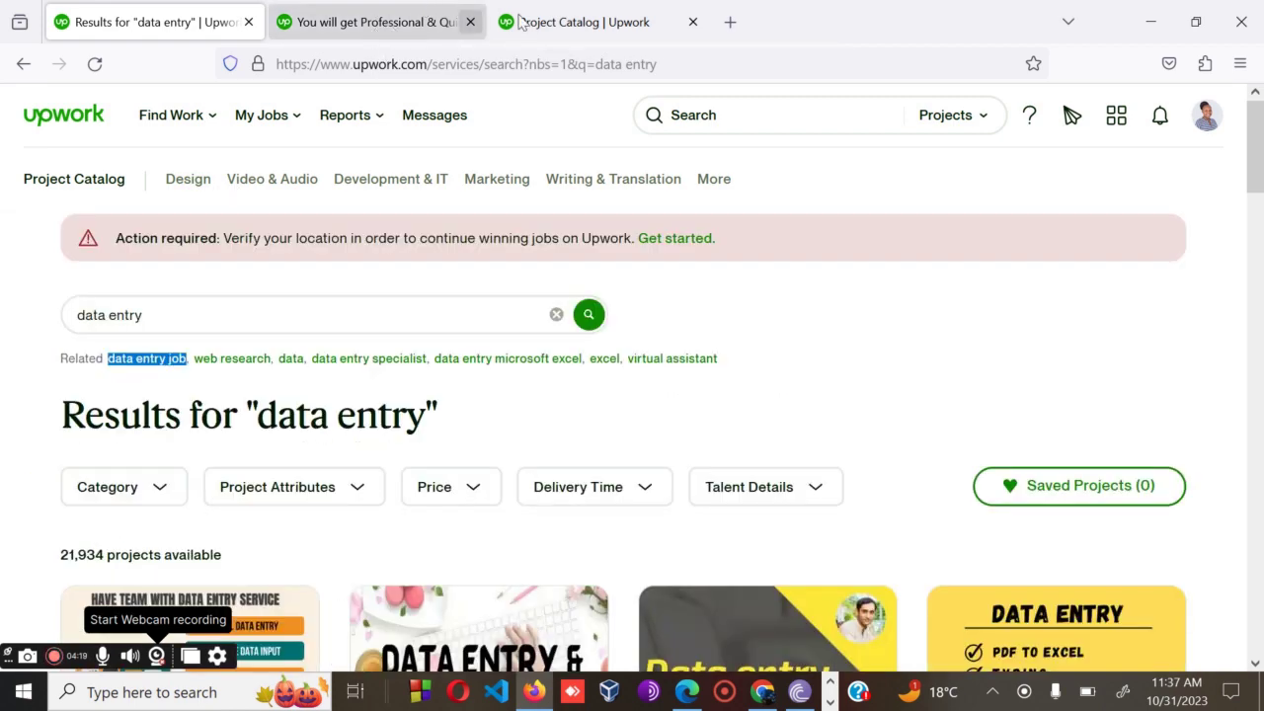
{"action": "left_click", "coordinate": [547, 27]}
{"action": "left_click", "coordinate": [265, 347]}
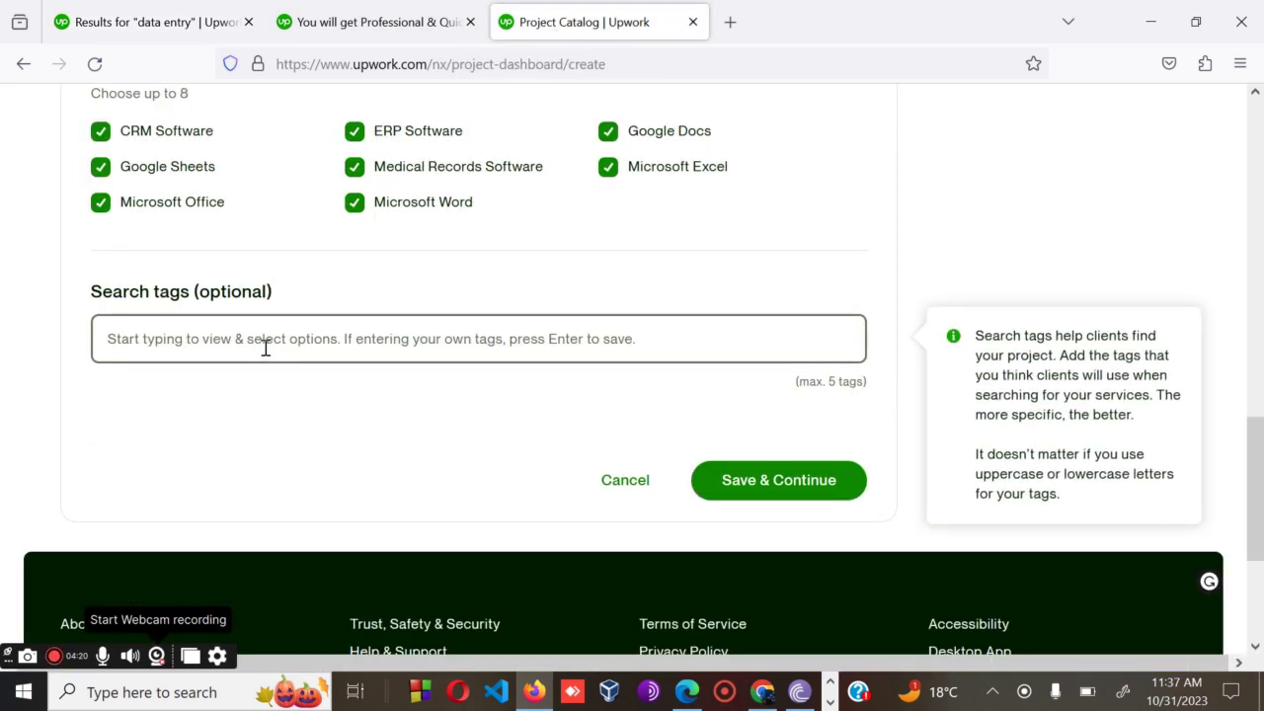
{"action": "key", "text": "ctrl+v"}
{"action": "key", "text": "ctrl+z"}
{"action": "key", "text": "ctrl+v"}
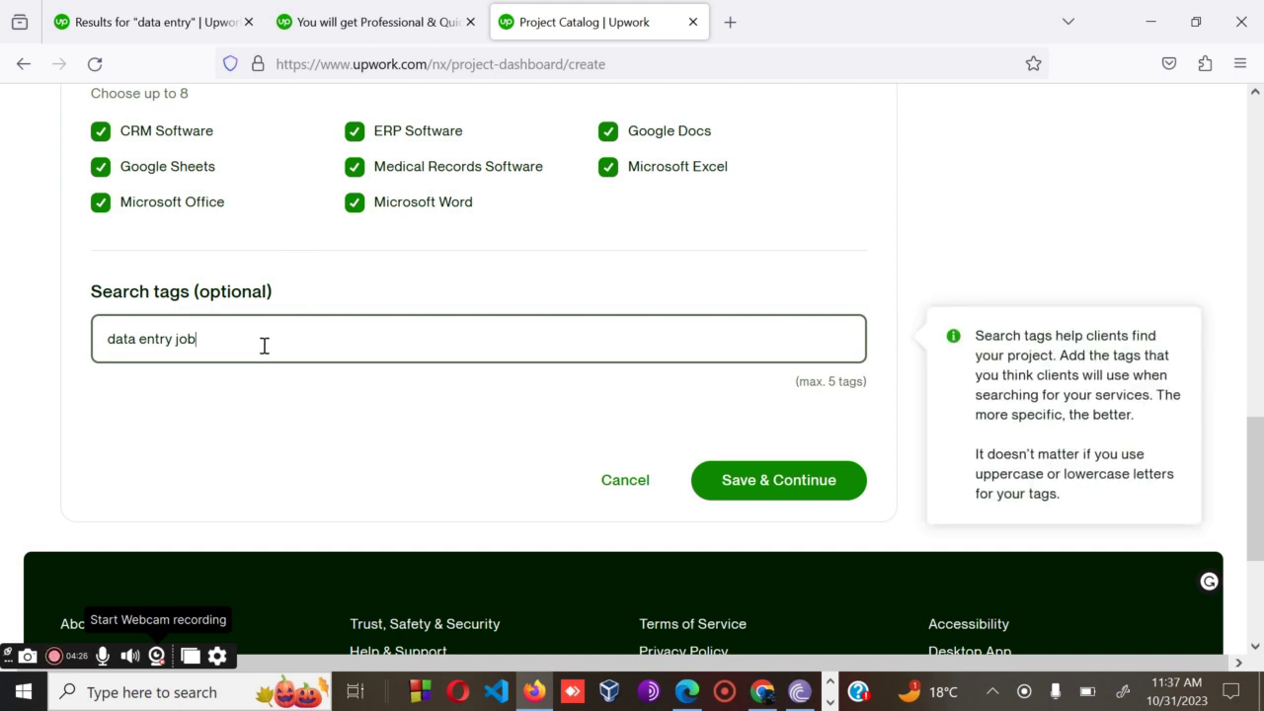
{"action": "key", "text": "Return"}
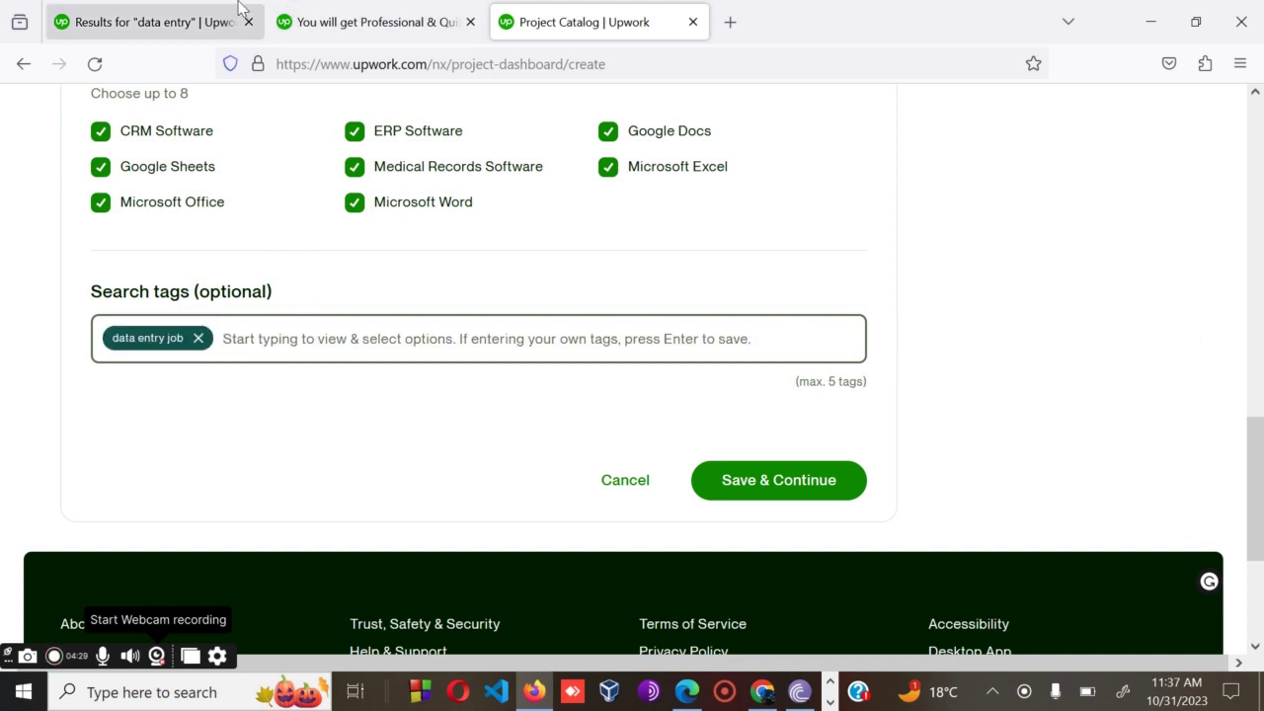
Copy the related search term "web research" from the data entry results page and add it as another search tag
{"action": "left_click", "coordinate": [194, 28]}
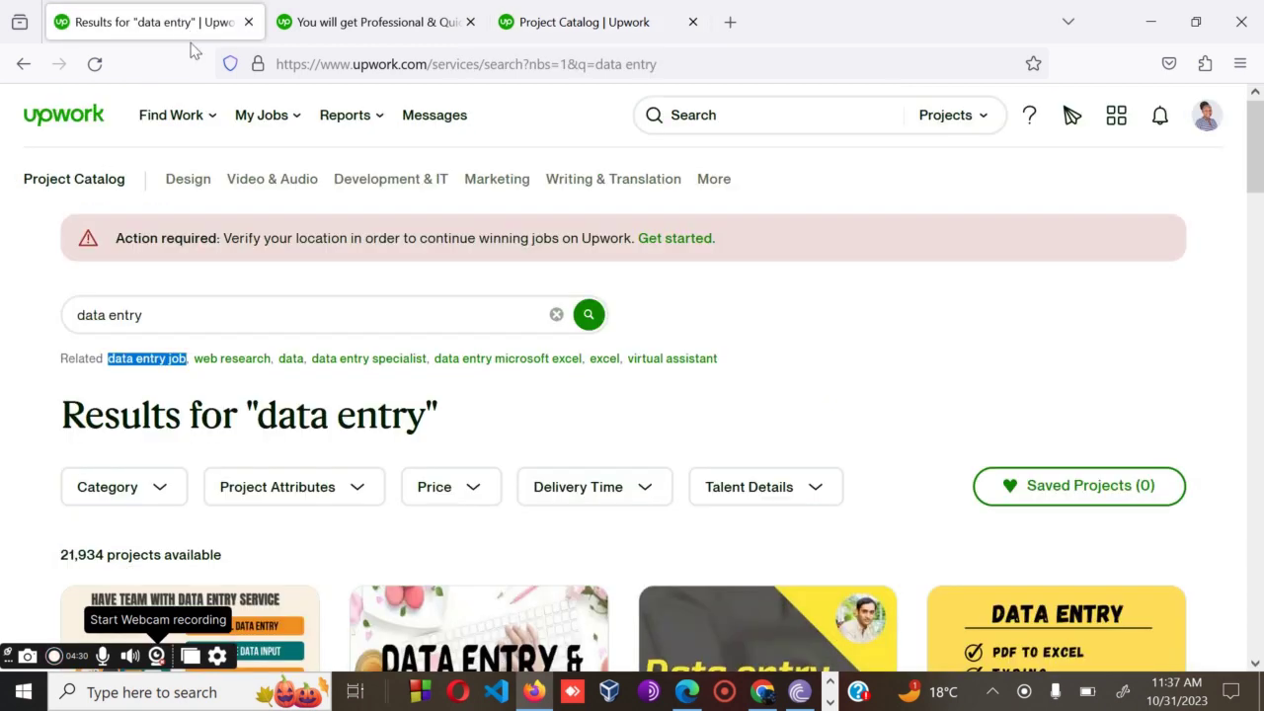
{"action": "left_click", "coordinate": [197, 364]}
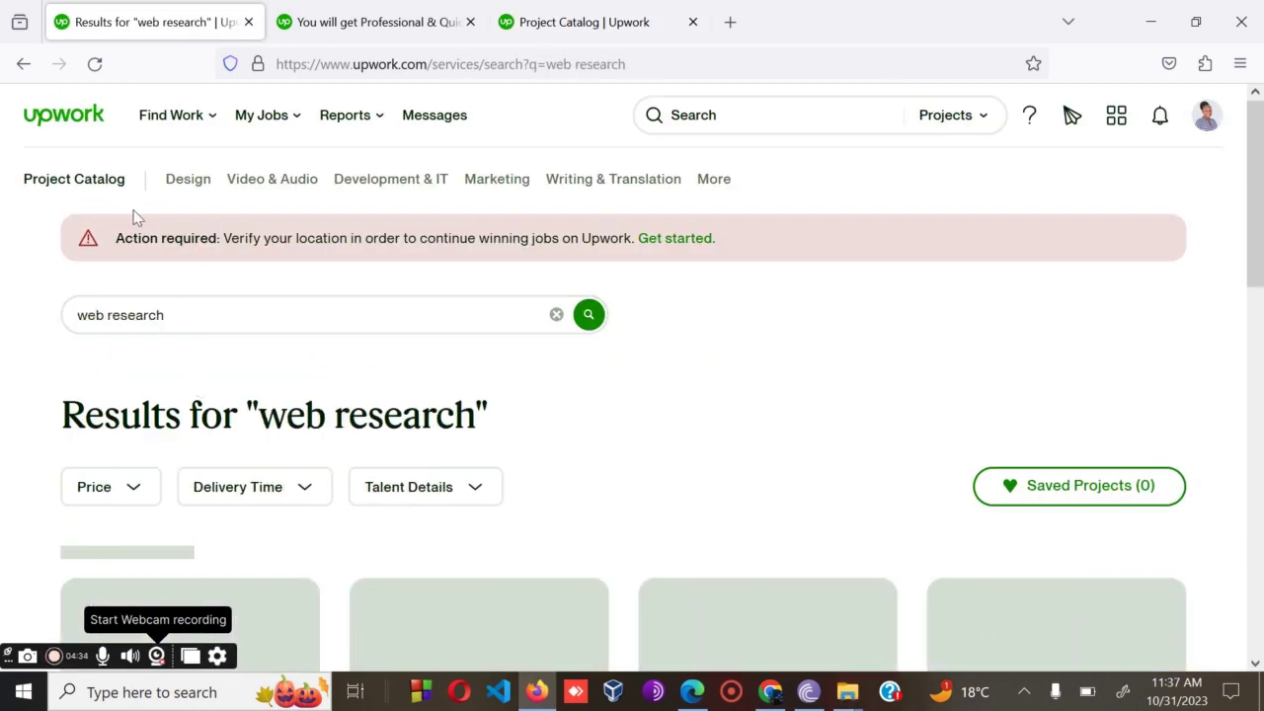
{"action": "left_click", "coordinate": [23, 63]}
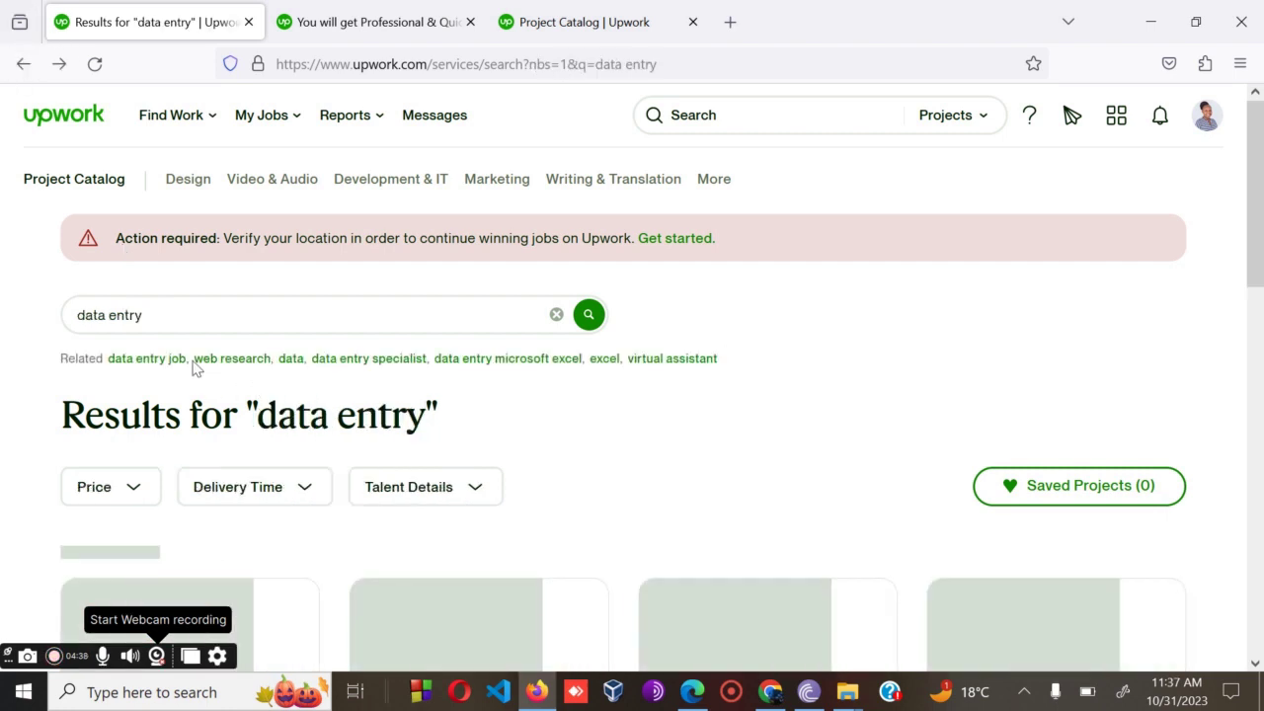
{"action": "left_click_drag", "start_coordinate": [194, 360], "coordinate": [274, 372]}
{"action": "key", "text": "ctrl+c"}
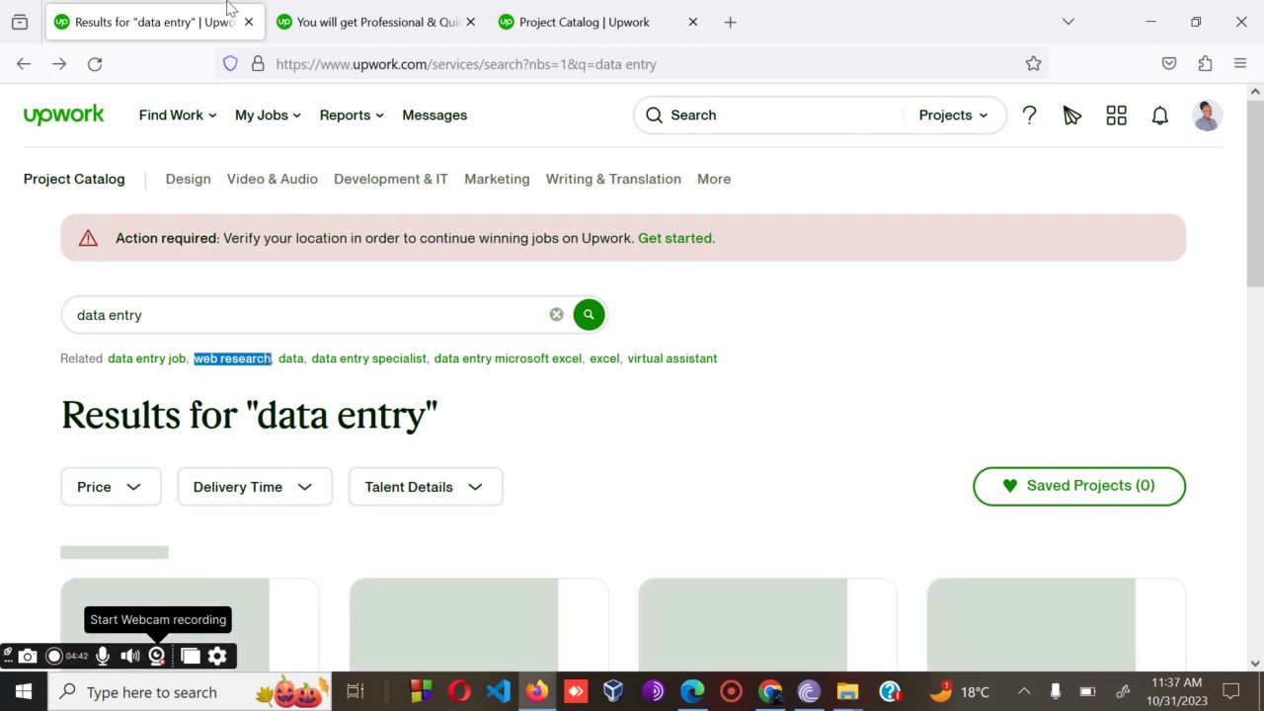
{"action": "left_click", "coordinate": [569, 28]}
{"action": "left_click", "coordinate": [302, 351]}
{"action": "key", "text": "ctrl+v"}
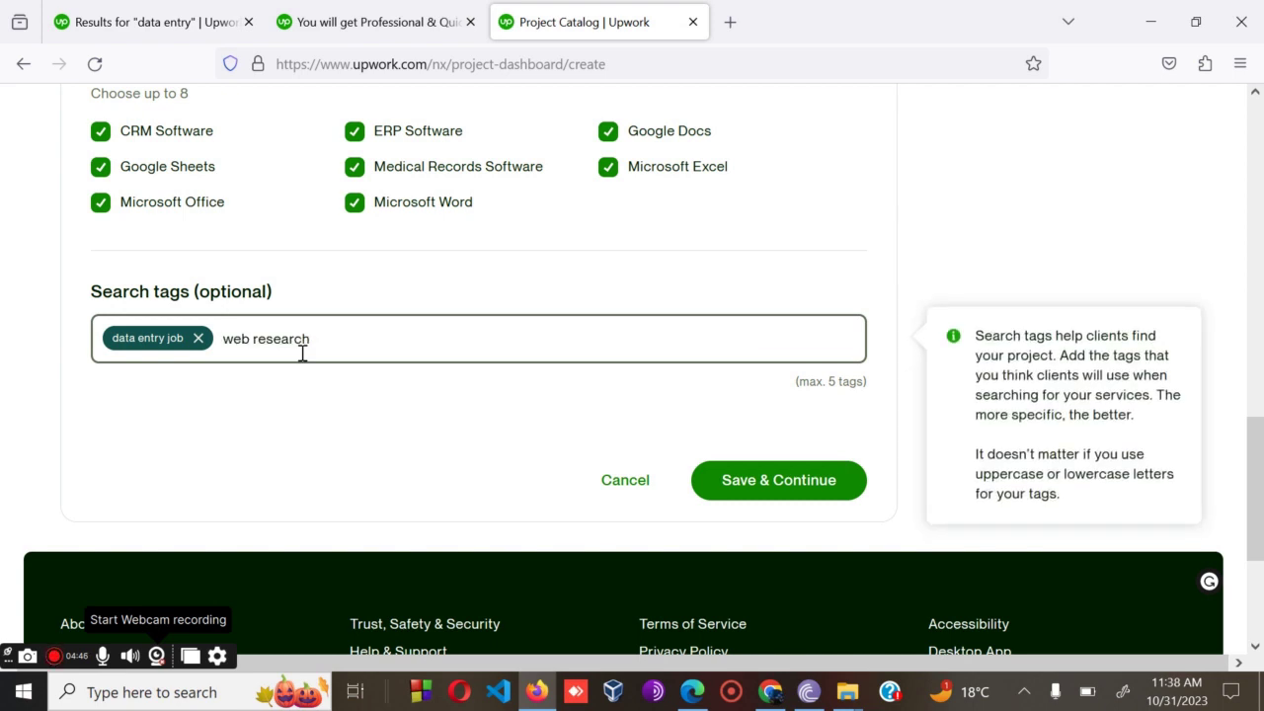
{"action": "key", "text": "Return"}
Add "data entry" and "data" as search tags of the project
{"action": "type", "text": "d"}
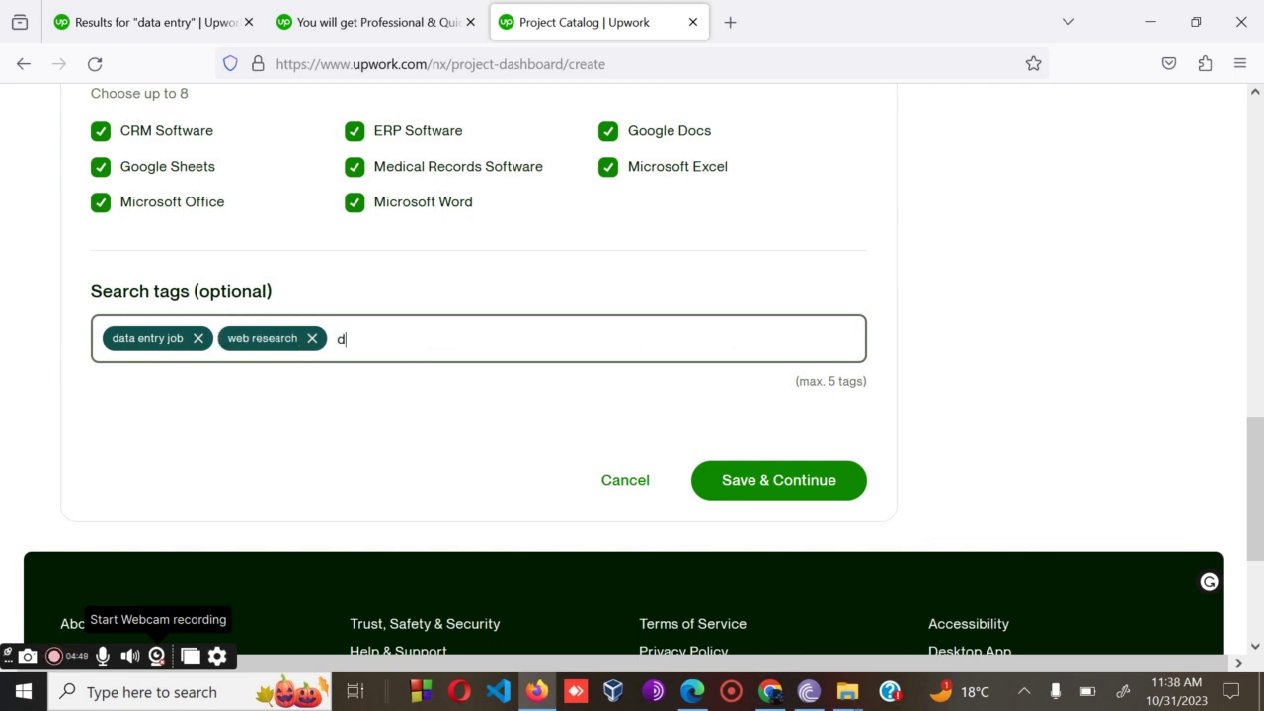
{"action": "type", "text": "ata entry"}
{"action": "key", "text": "Return"}
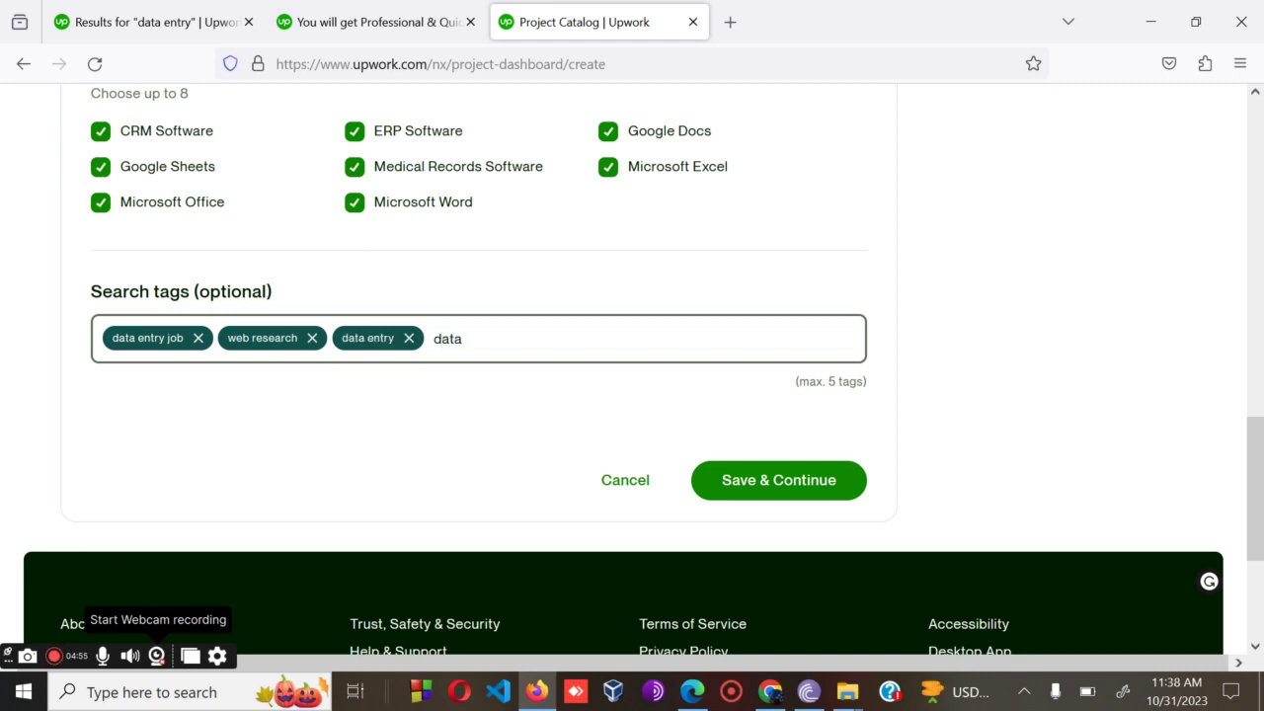
{"action": "key", "text": "Return"}
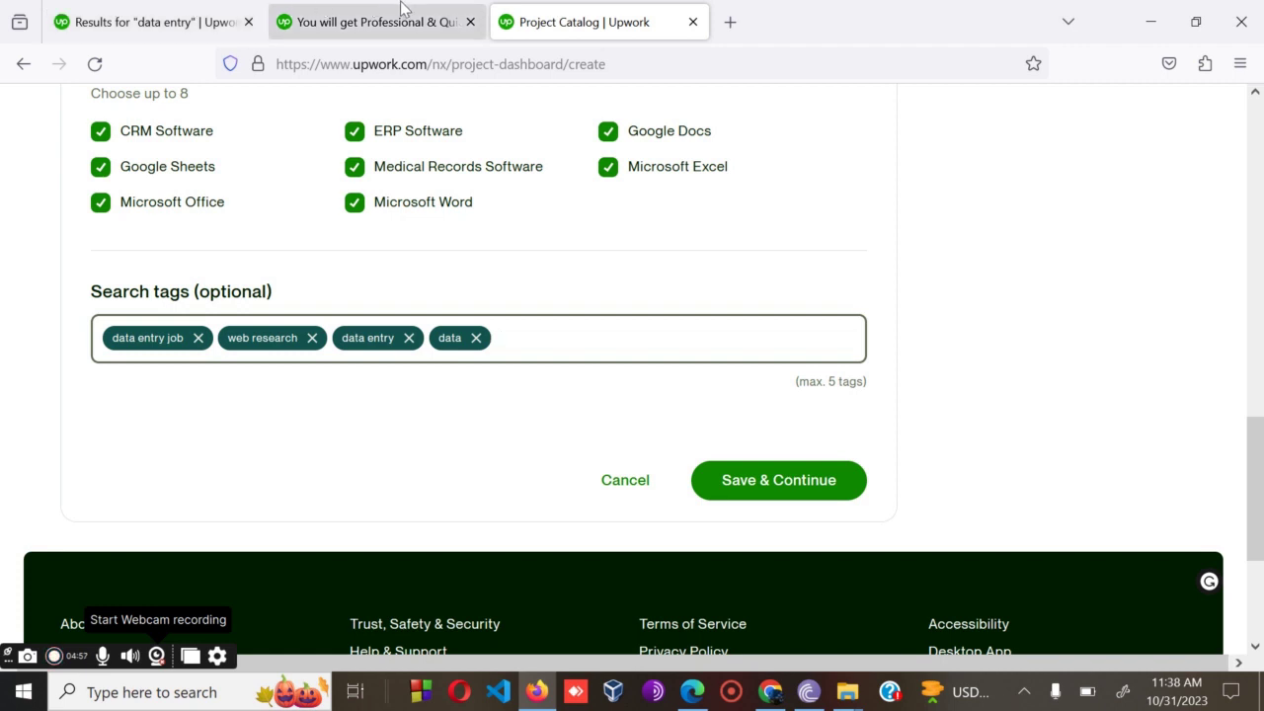
Take the related search term "virtual assistant" from the data entry results page and add it as the fifth search tag
{"action": "left_click", "coordinate": [172, 20]}
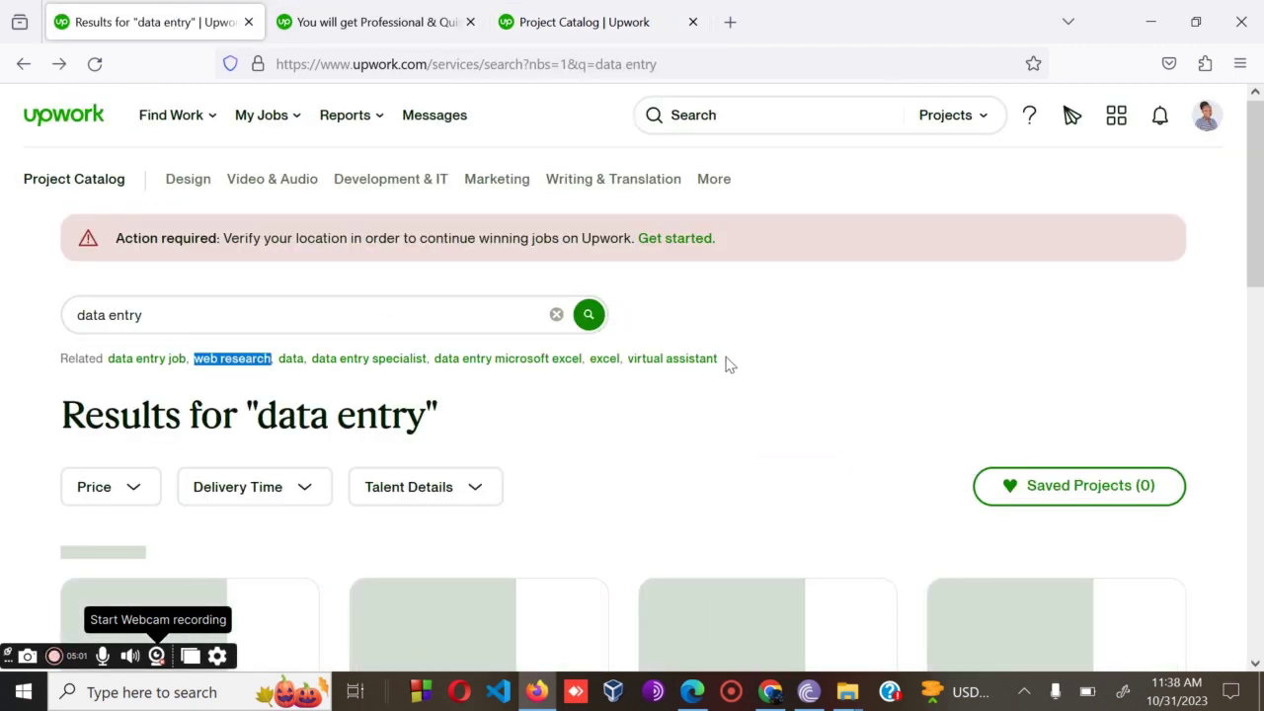
{"action": "left_click", "coordinate": [728, 363]}
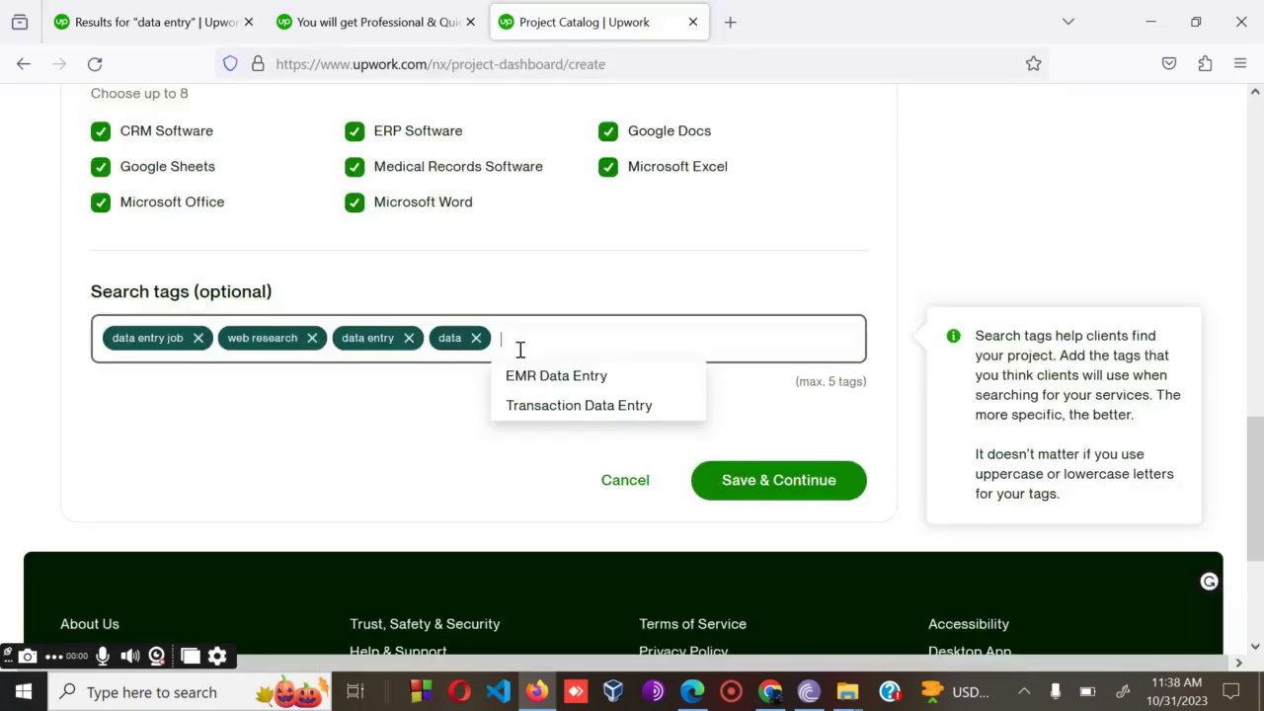
{"action": "type", "text": "virtual assistant"}
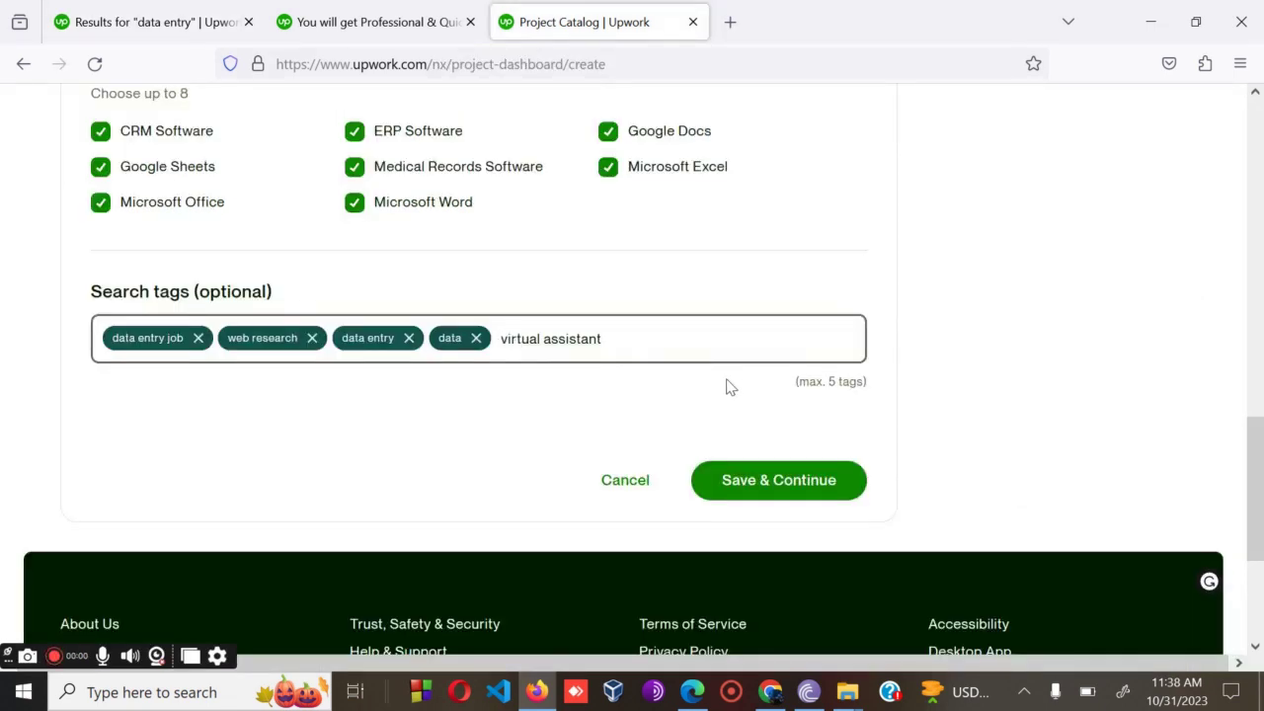
{"action": "key", "text": "Return"}
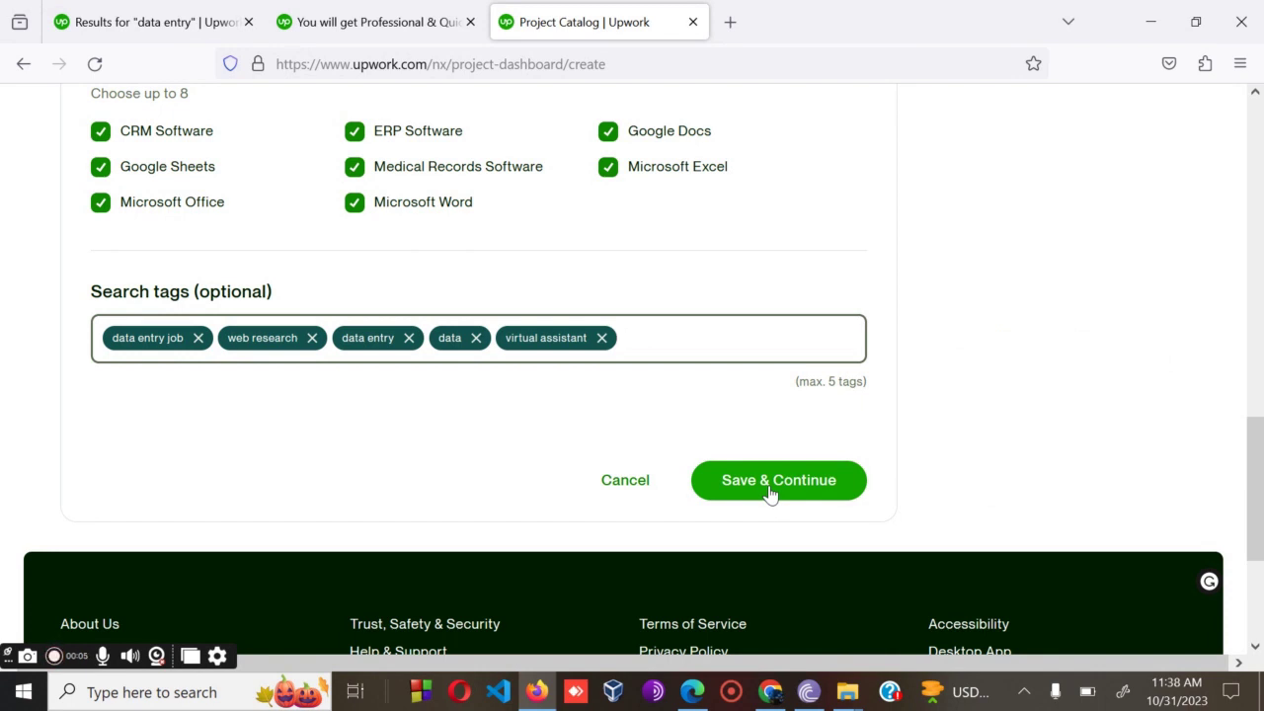
Save the completed project overview and continue to the Pricing stage
{"action": "scroll", "coordinate": [771, 494], "scroll_direction": "up", "scroll_amount": 5}
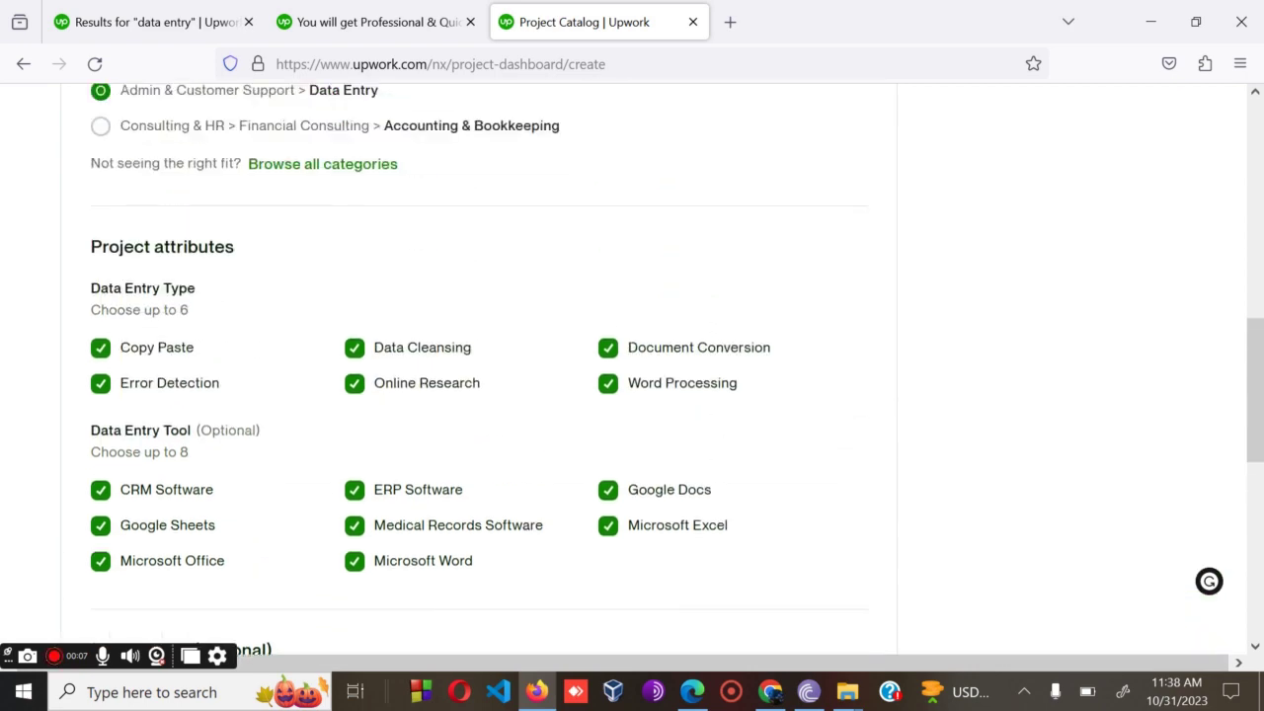
{"action": "scroll", "coordinate": [770, 494], "scroll_direction": "down", "scroll_amount": 8}
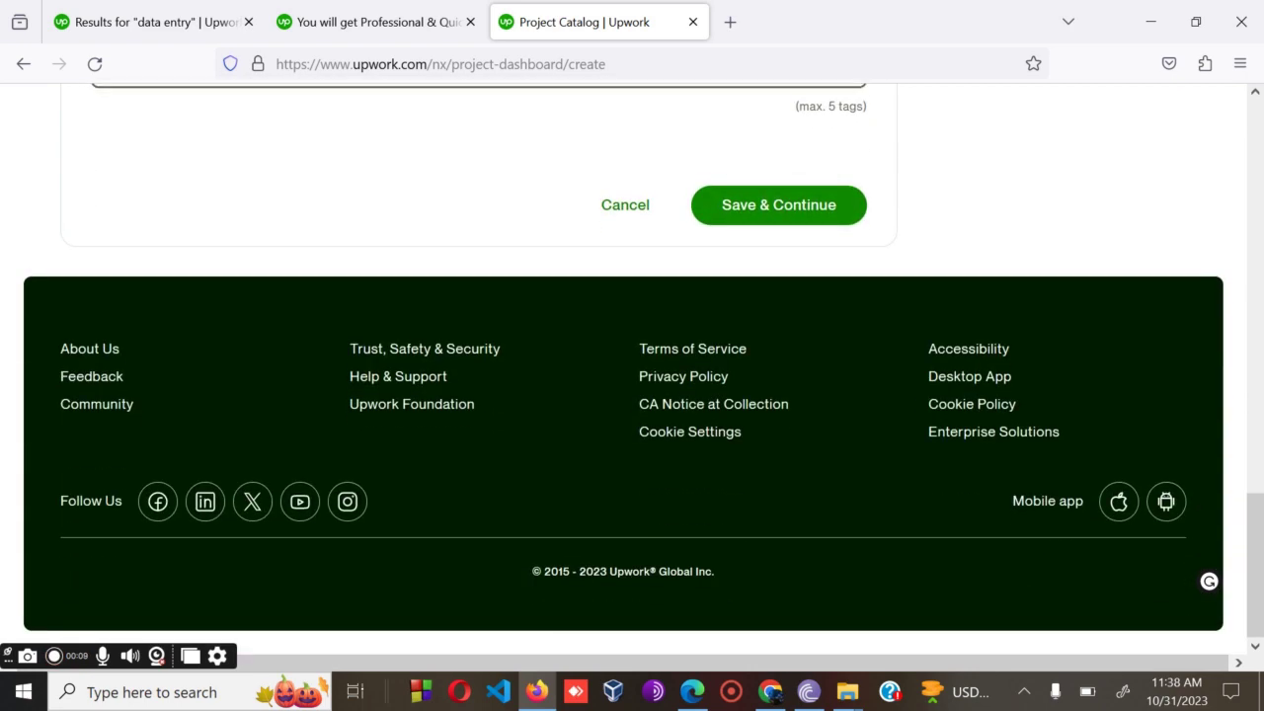
{"action": "key", "text": "Return"}
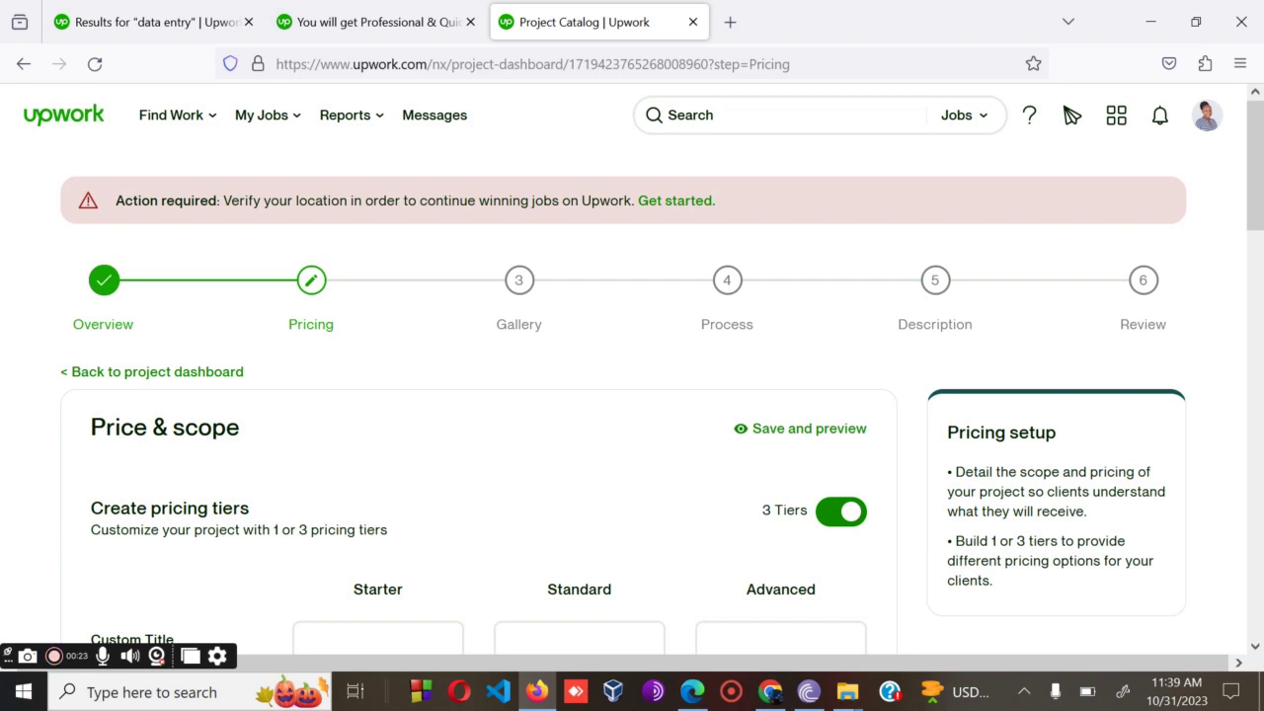
Remove the custom titles and descriptions from the three pricing tiers
{"action": "scroll", "coordinate": [533, 434], "scroll_direction": "down", "scroll_amount": 4}
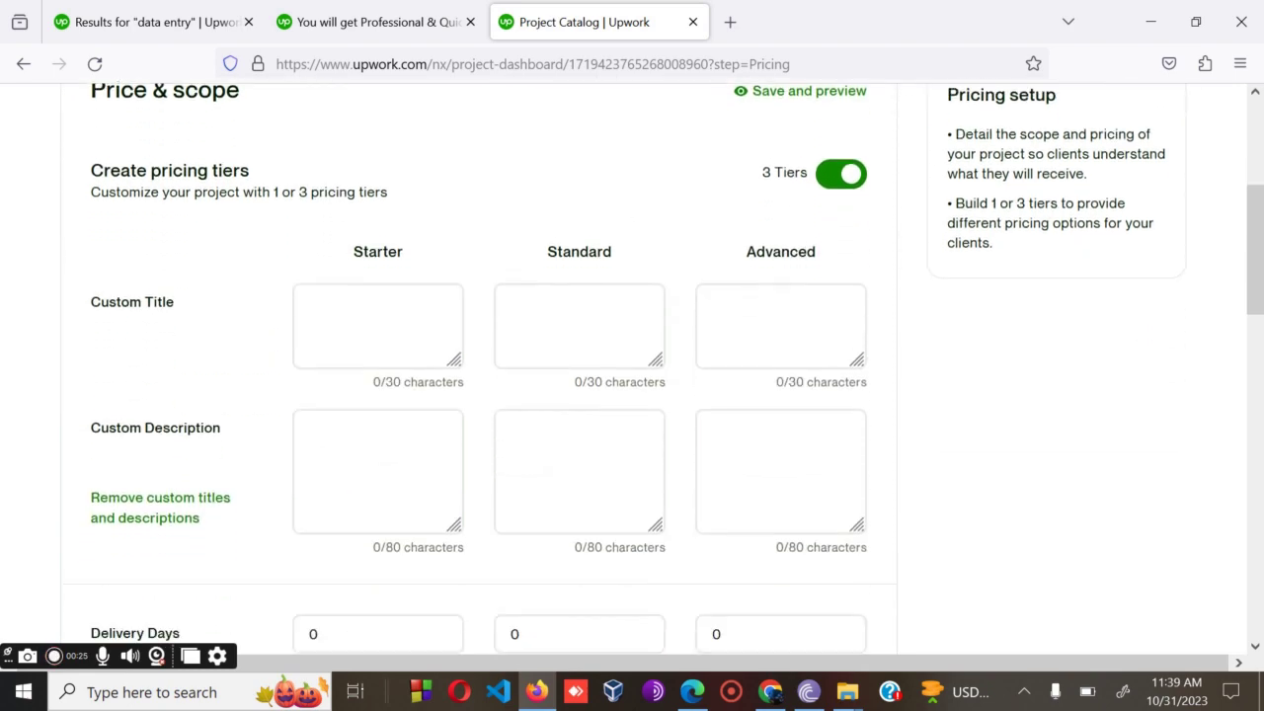
{"action": "scroll", "coordinate": [534, 435], "scroll_direction": "up", "scroll_amount": 3}
{"action": "scroll", "coordinate": [632, 395], "scroll_direction": "down", "scroll_amount": 5}
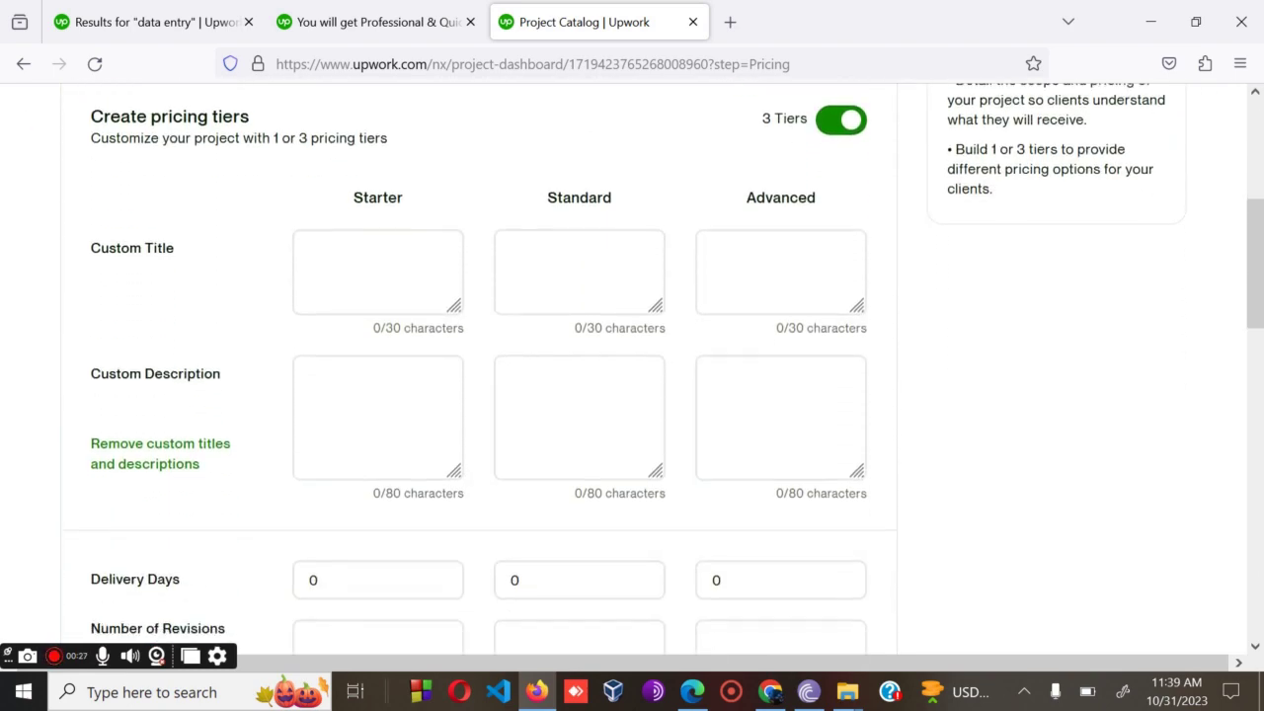
{"action": "scroll", "coordinate": [632, 395], "scroll_direction": "down", "scroll_amount": 6}
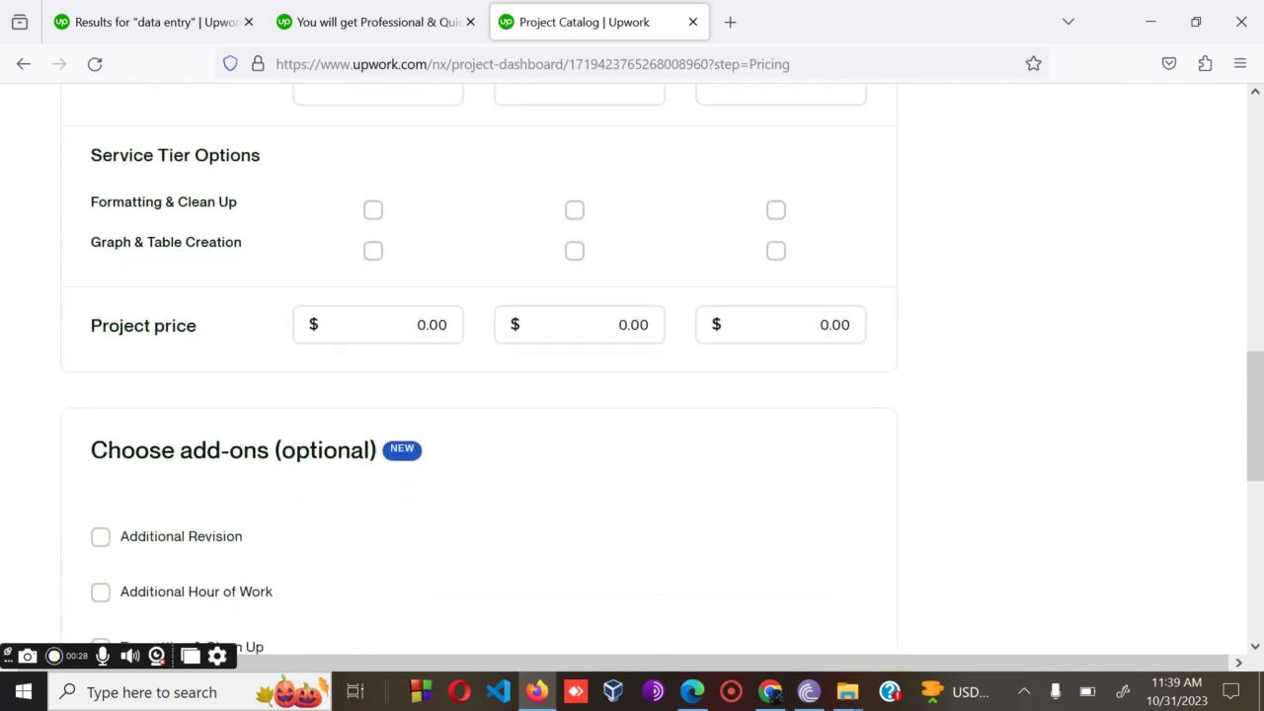
{"action": "scroll", "coordinate": [632, 395], "scroll_direction": "down", "scroll_amount": 2}
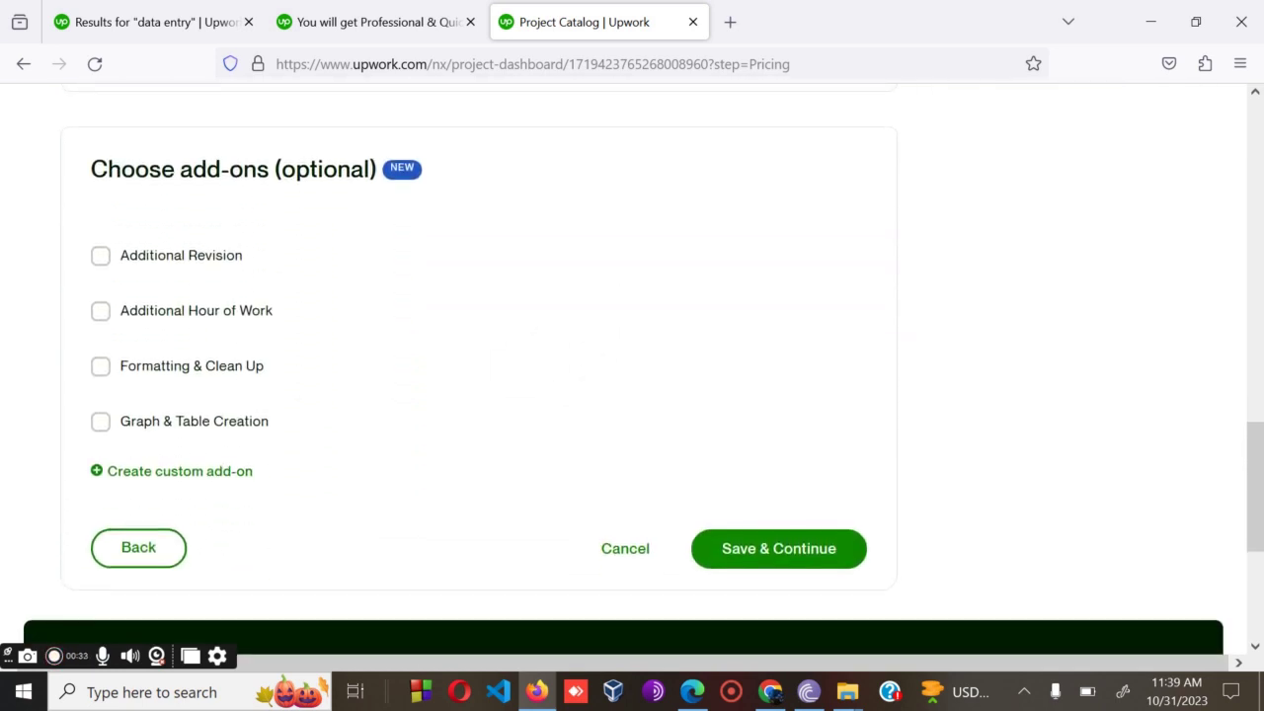
{"action": "scroll", "coordinate": [632, 395], "scroll_direction": "up", "scroll_amount": 7}
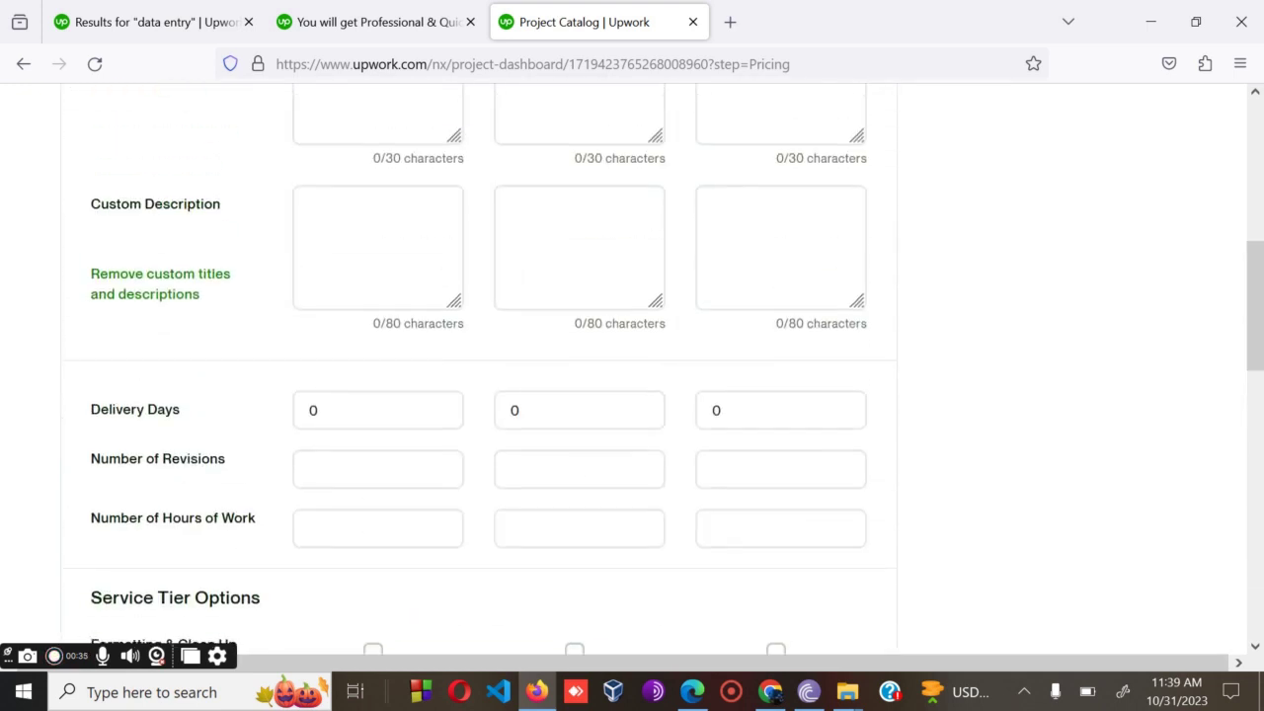
{"action": "left_click", "coordinate": [161, 227]}
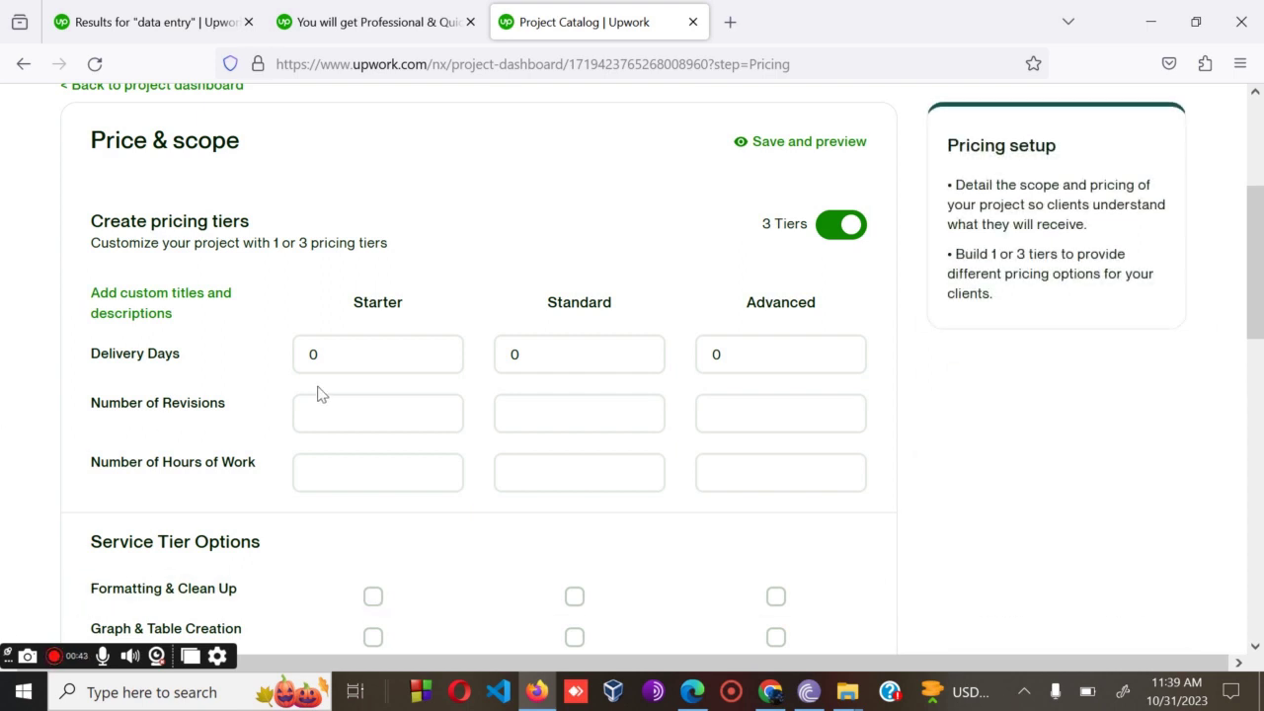
Set the delivery days to 1 for Starter, 2 for Standard and 3 for Advanced, following the model listing's service tiers table
{"action": "left_click", "coordinate": [365, 23]}
{"action": "mouse_move", "coordinate": [344, 114]}
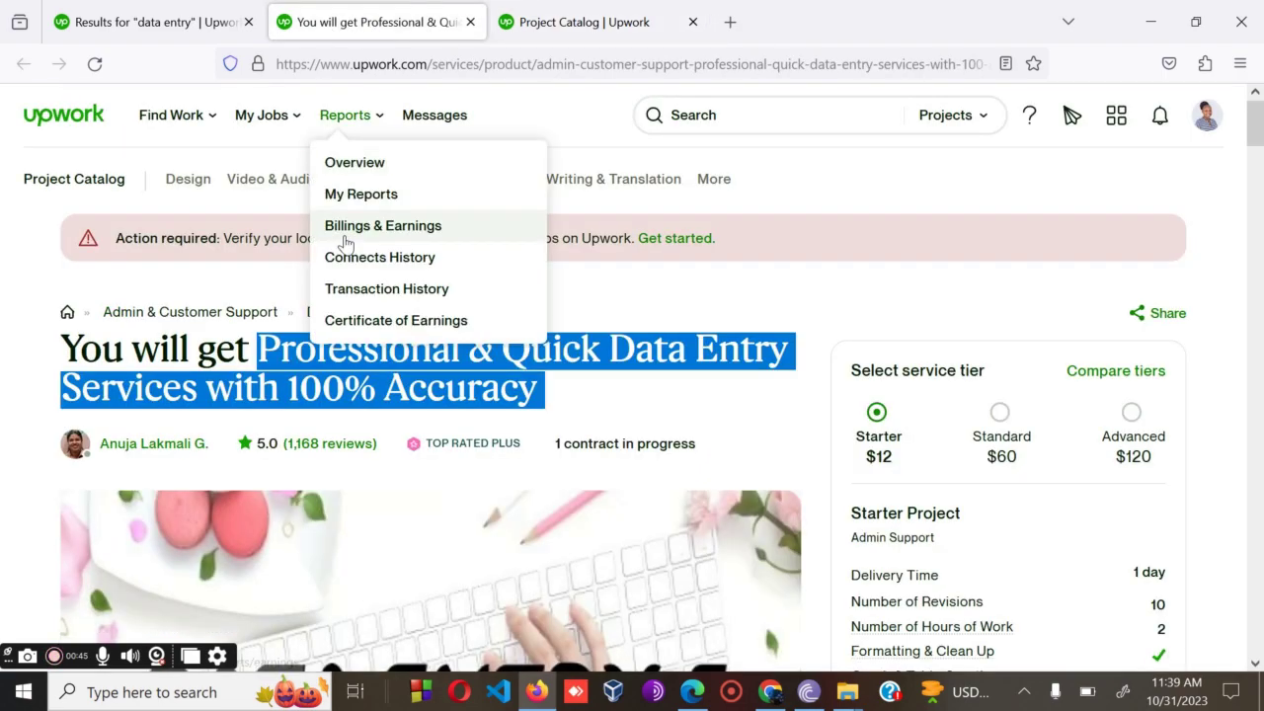
{"action": "scroll", "coordinate": [345, 243], "scroll_direction": "down", "scroll_amount": 10}
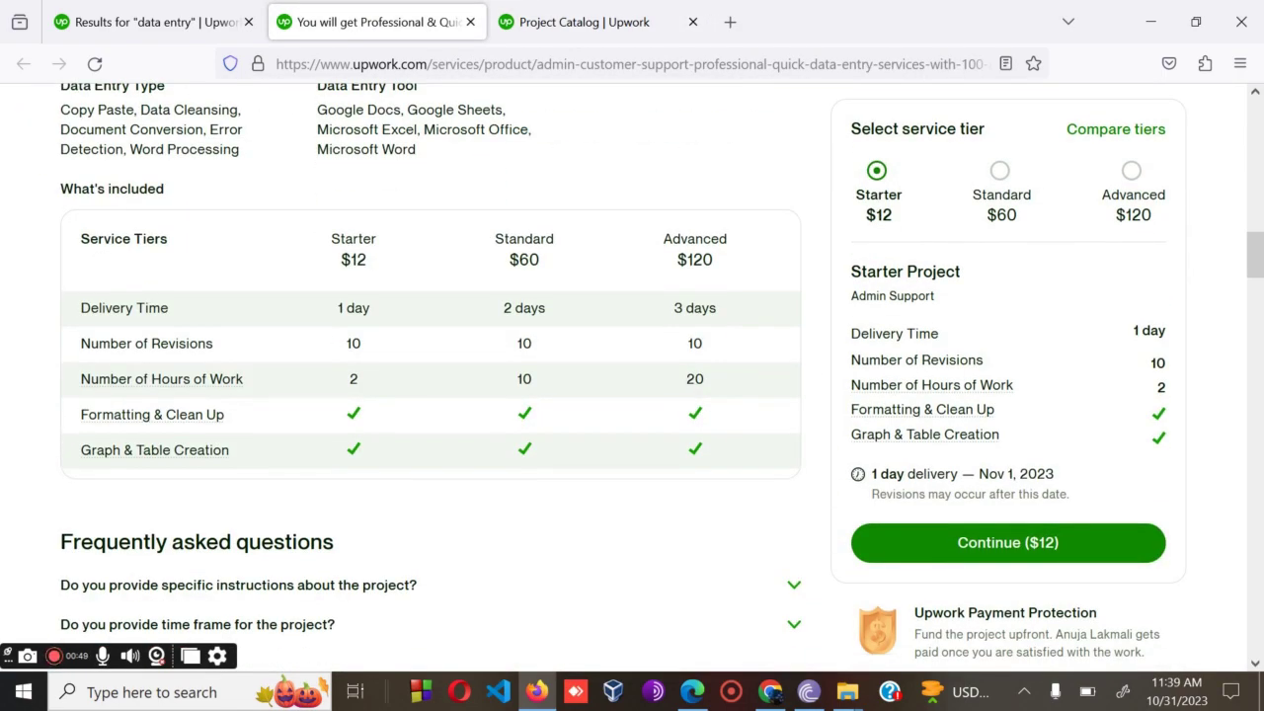
{"action": "left_click", "coordinate": [210, 21]}
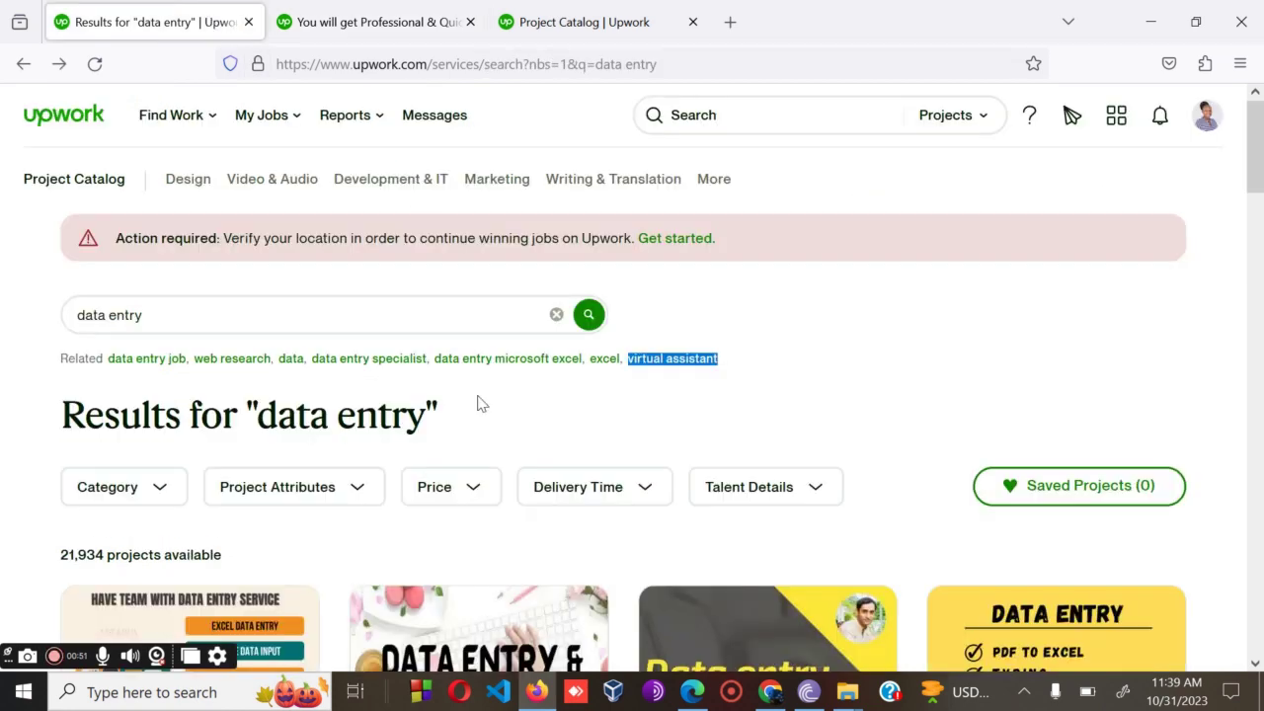
{"action": "left_click", "coordinate": [587, 22]}
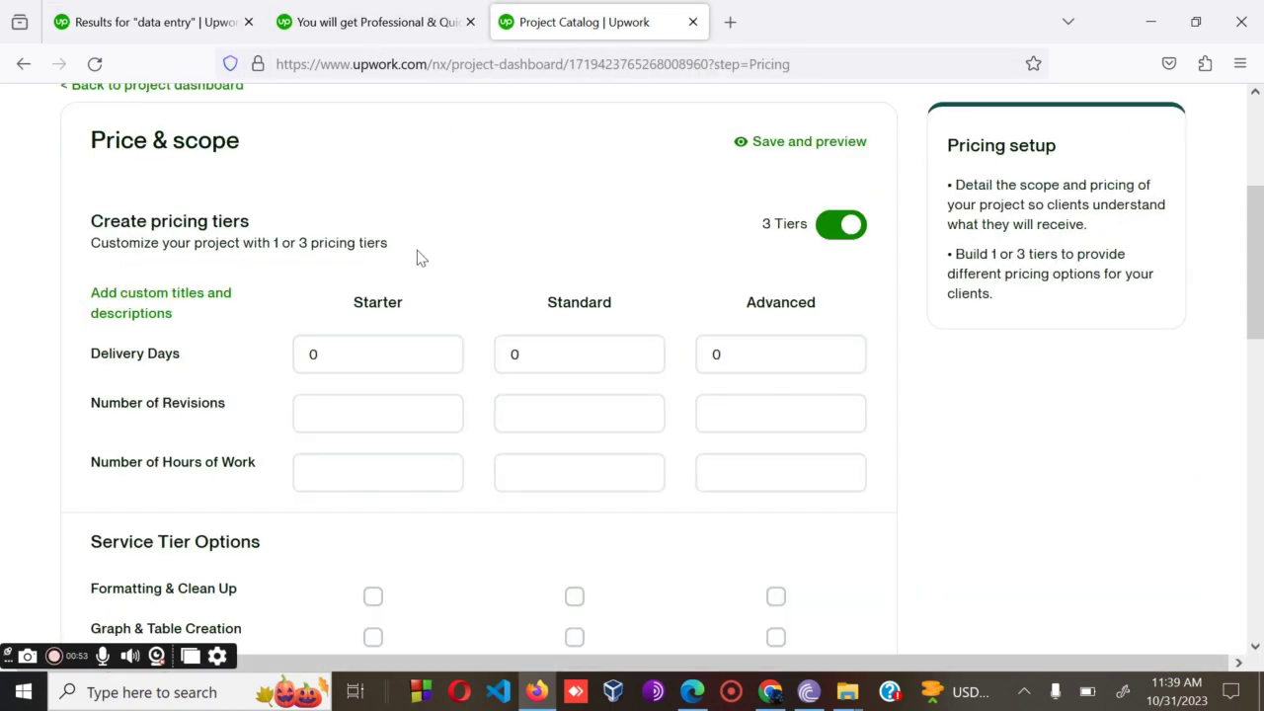
{"action": "left_click", "coordinate": [350, 354]}
{"action": "key", "text": "BackSpace"}
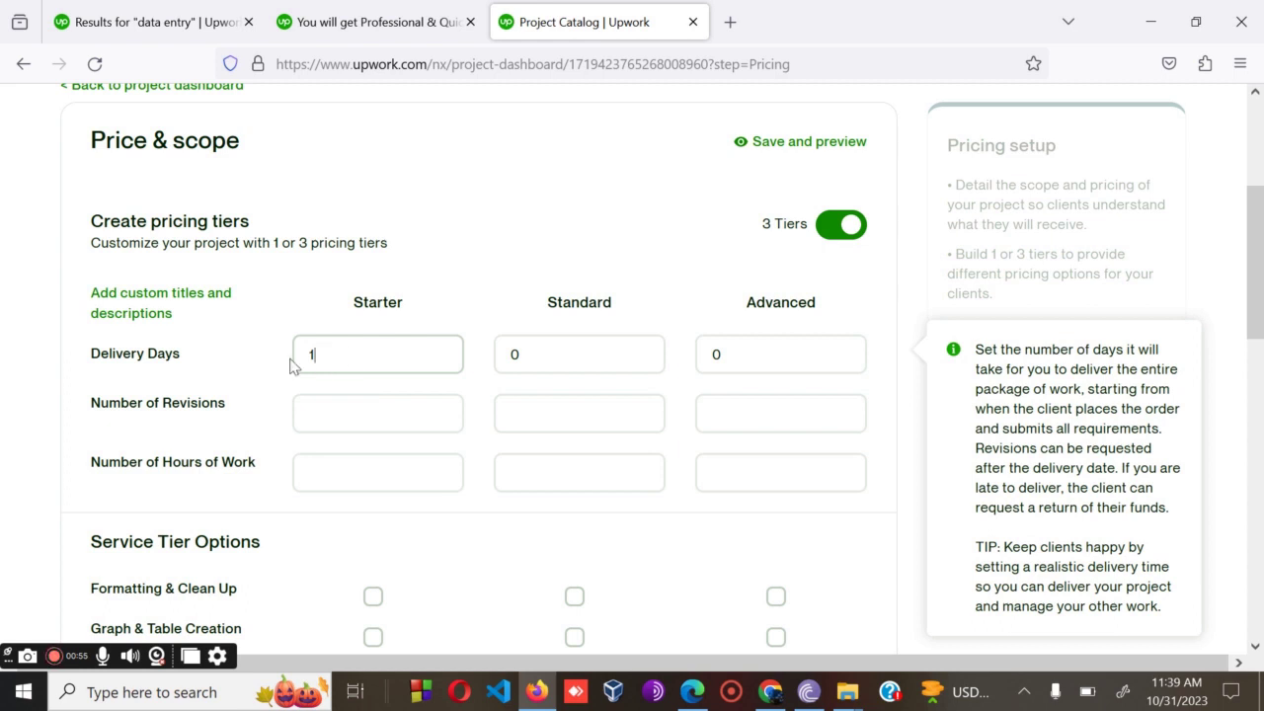
{"action": "left_click", "coordinate": [559, 367]}
{"action": "key", "text": "BackSpace"}
{"action": "type", "text": "2"}
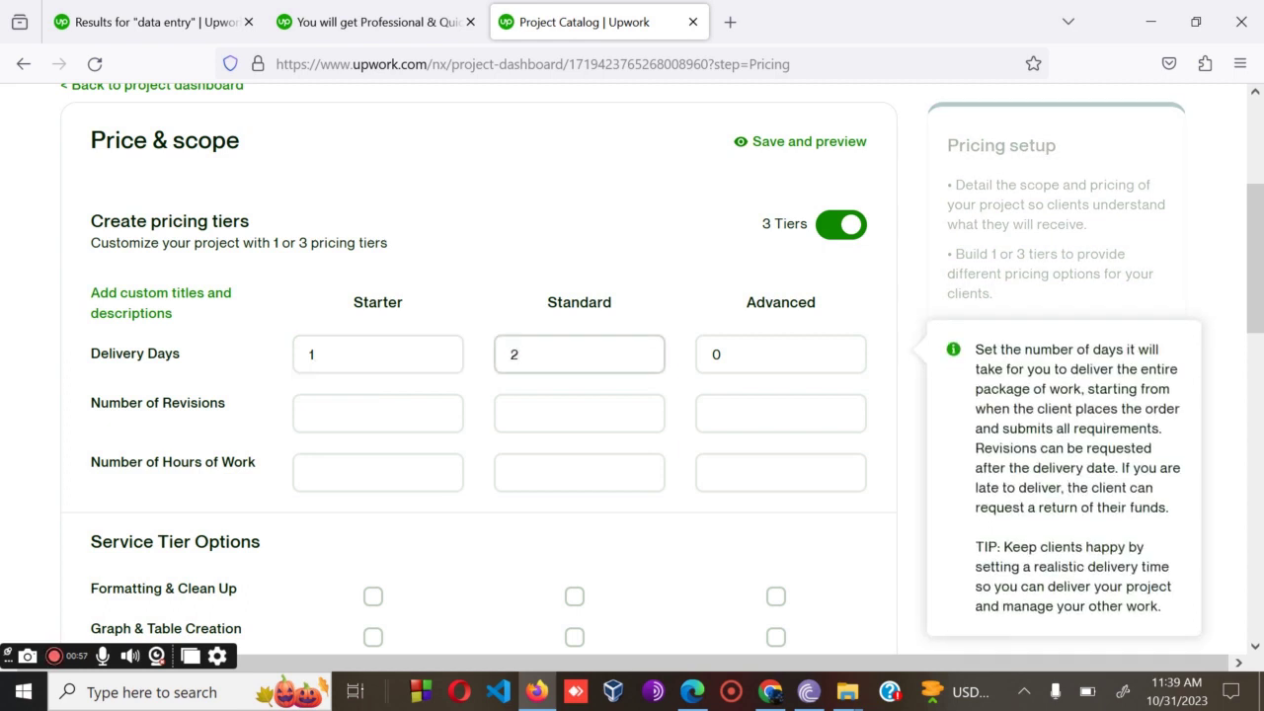
{"action": "left_click", "coordinate": [742, 347]}
{"action": "key", "text": "BackSpace"}
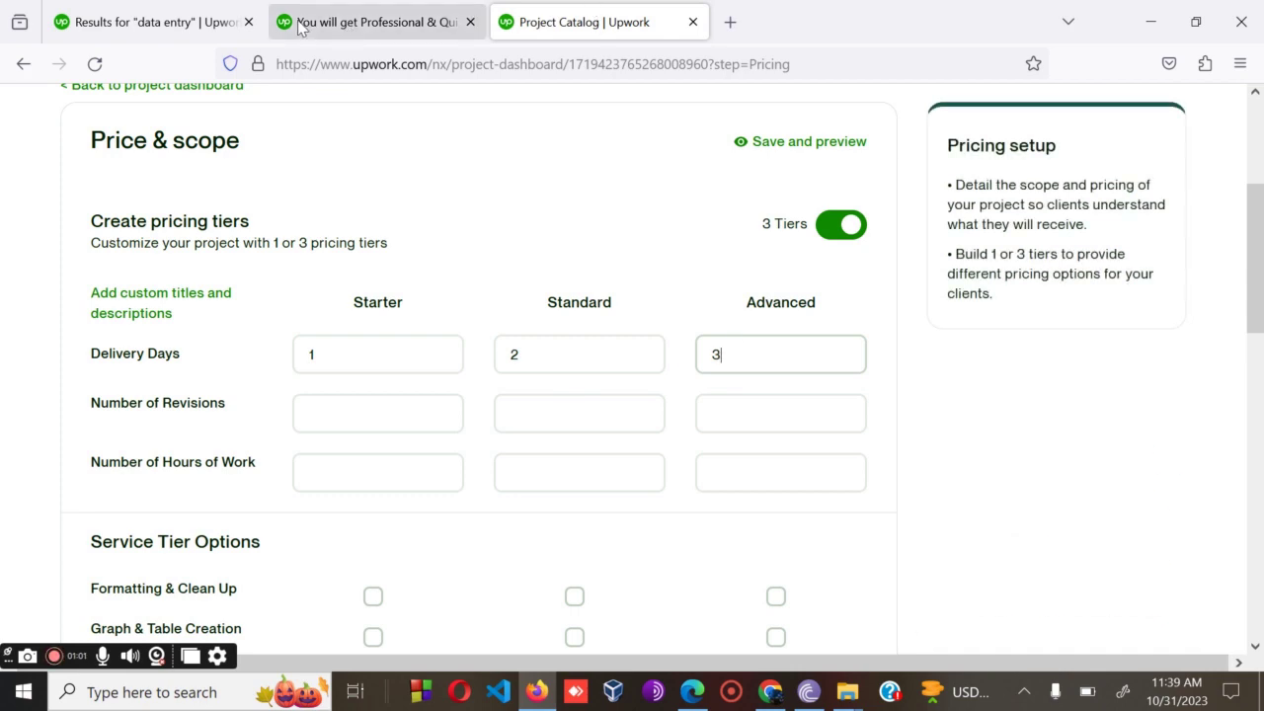
Set the number of revisions to 10 for Starter, Standard and Advanced, following the model listing's service tiers table
{"action": "left_click", "coordinate": [153, 20]}
{"action": "left_click", "coordinate": [397, 32]}
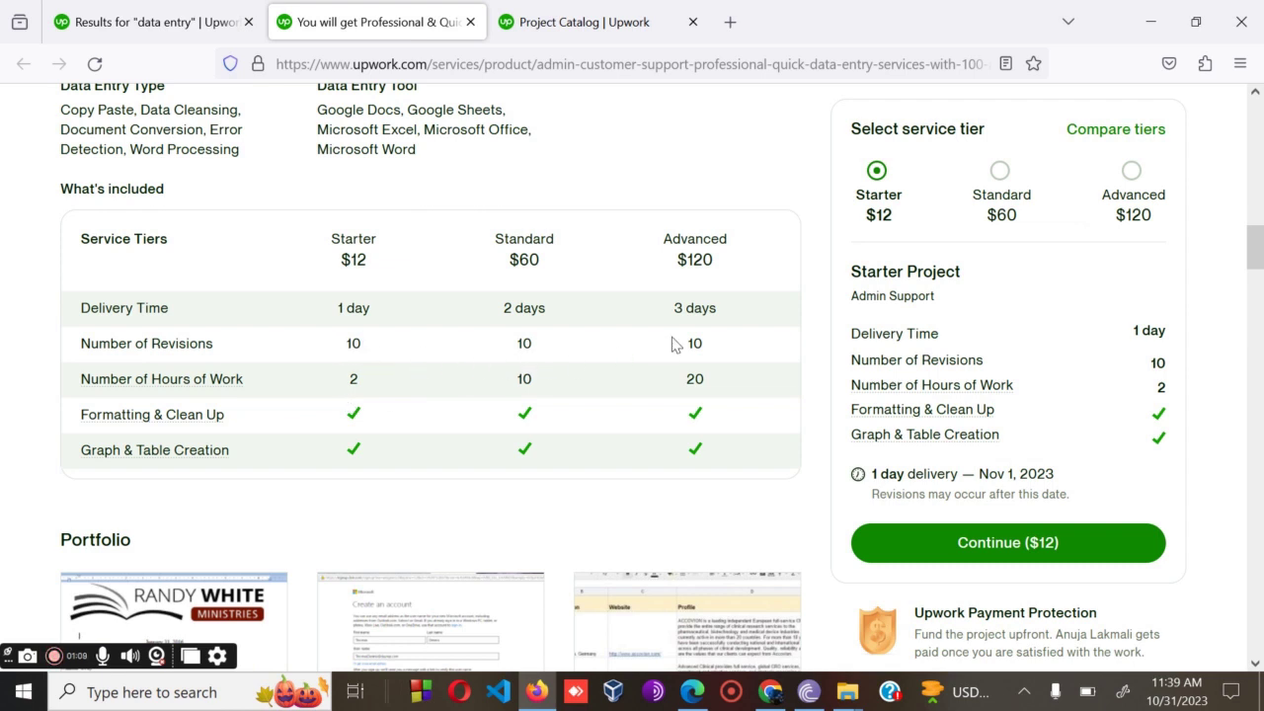
{"action": "left_click", "coordinate": [579, 20]}
{"action": "left_click", "coordinate": [380, 413]}
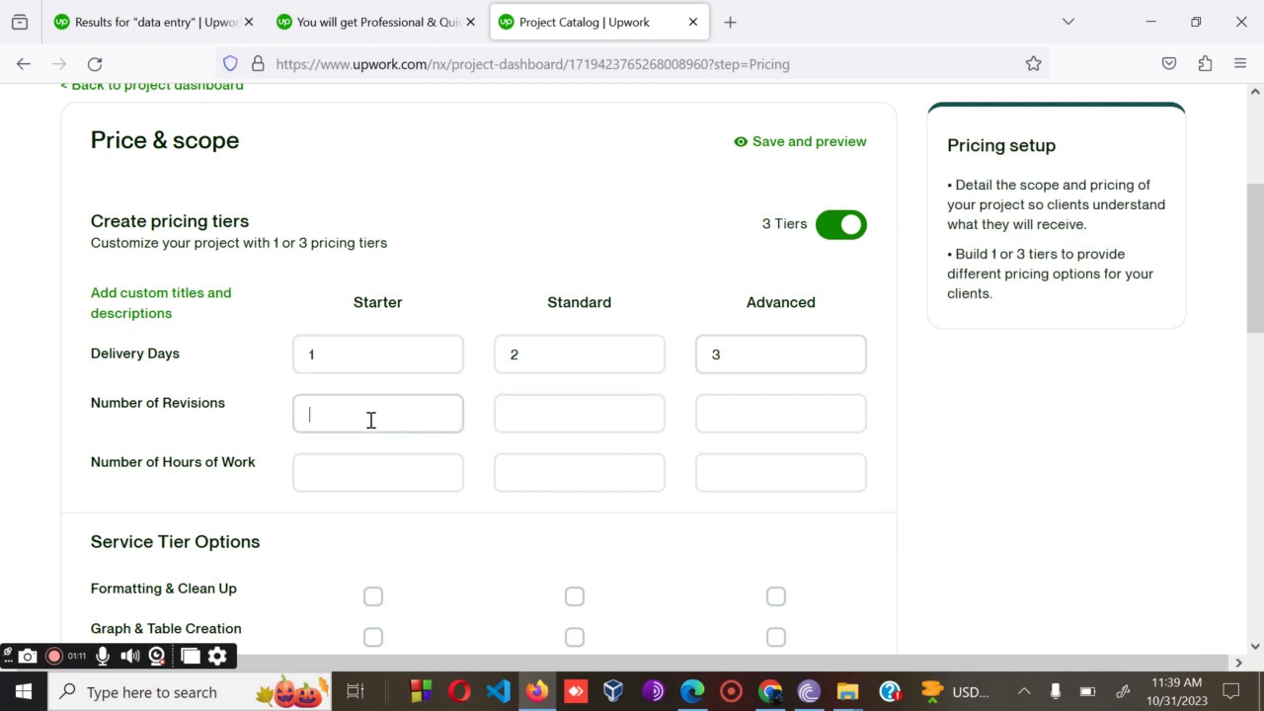
{"action": "type", "text": "10"}
{"action": "left_click", "coordinate": [567, 417]}
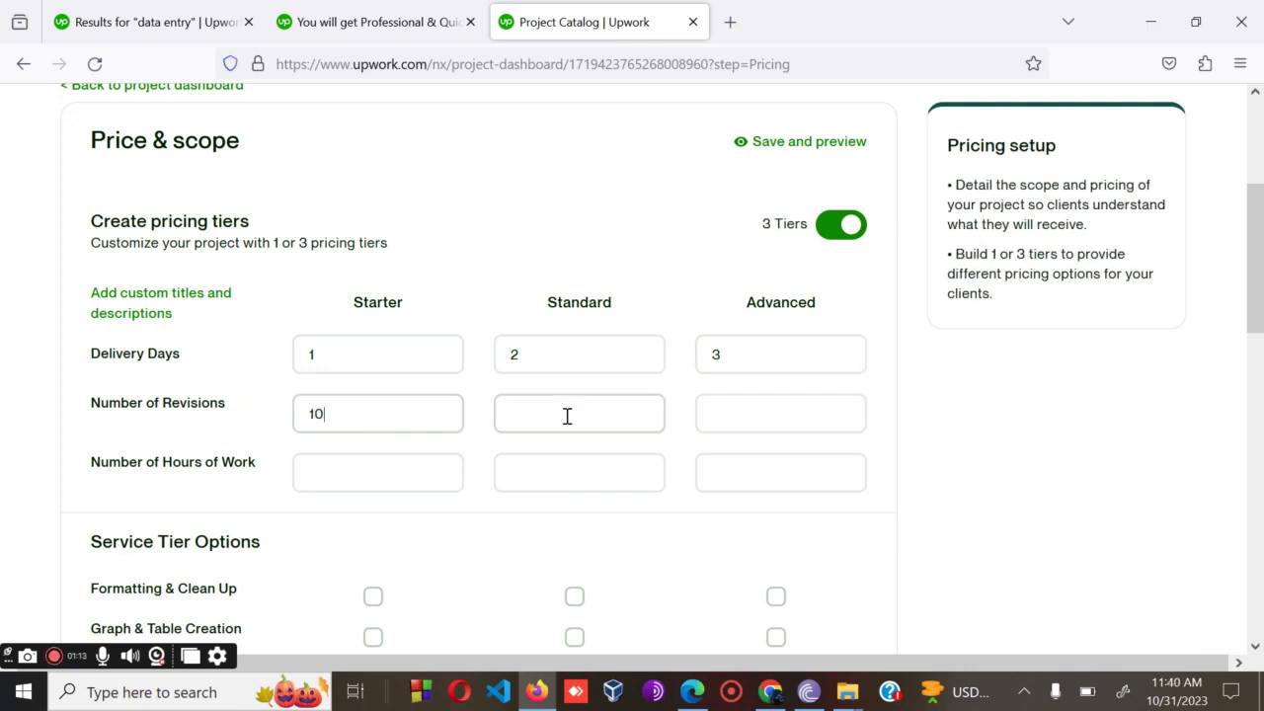
{"action": "type", "text": "10"}
{"action": "left_click", "coordinate": [741, 419]}
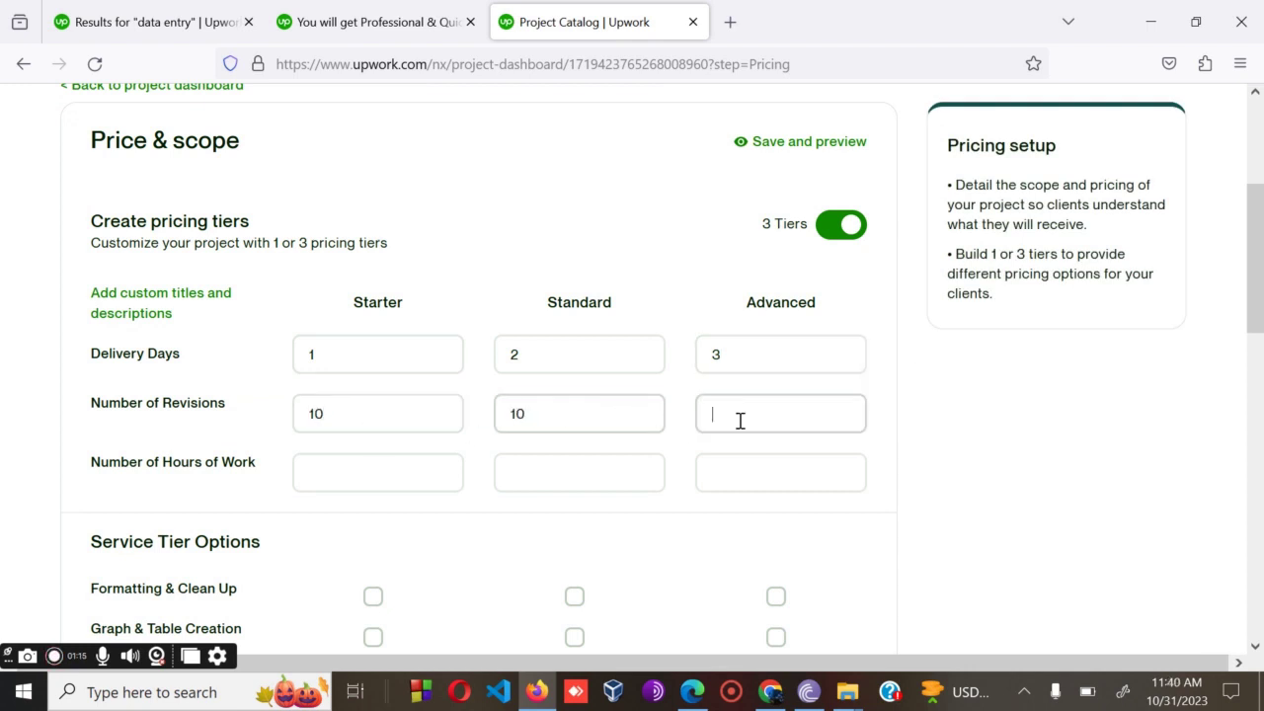
{"action": "type", "text": "10"}
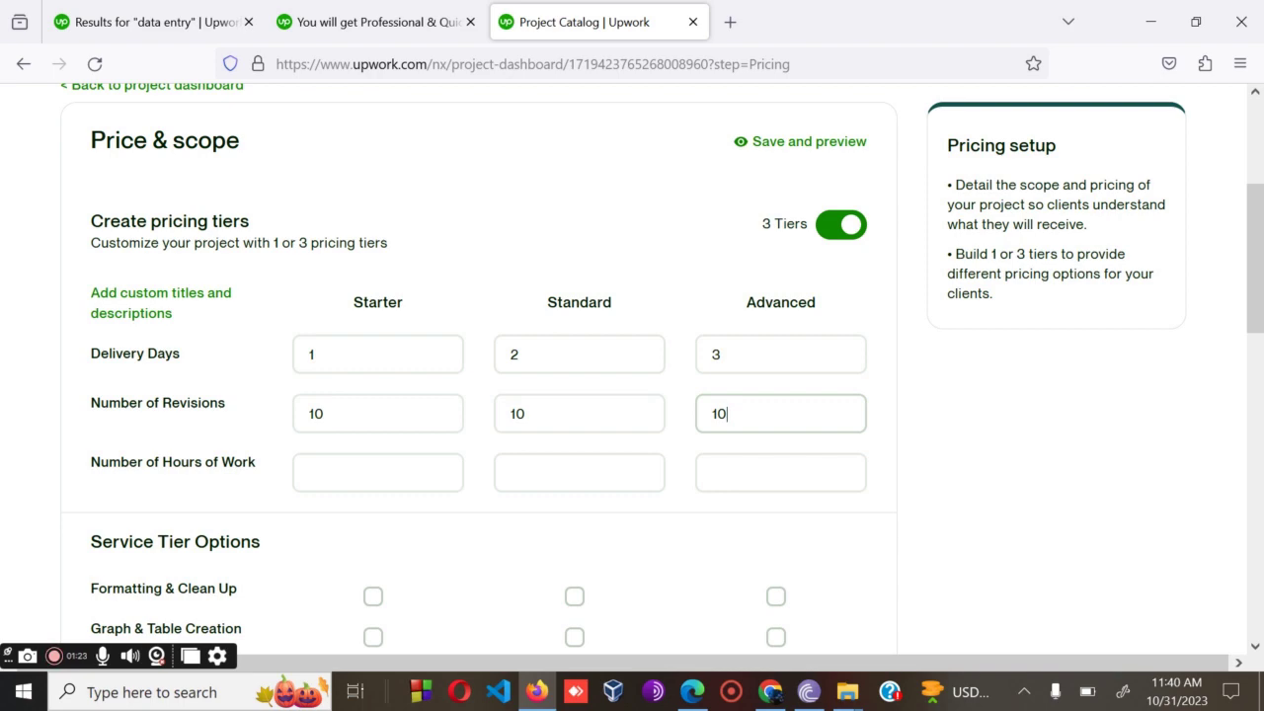
Set the number of hours of work to 2 for Starter, 10 for Standard and 20 for Advanced, following the model listing
{"action": "left_click", "coordinate": [342, 22]}
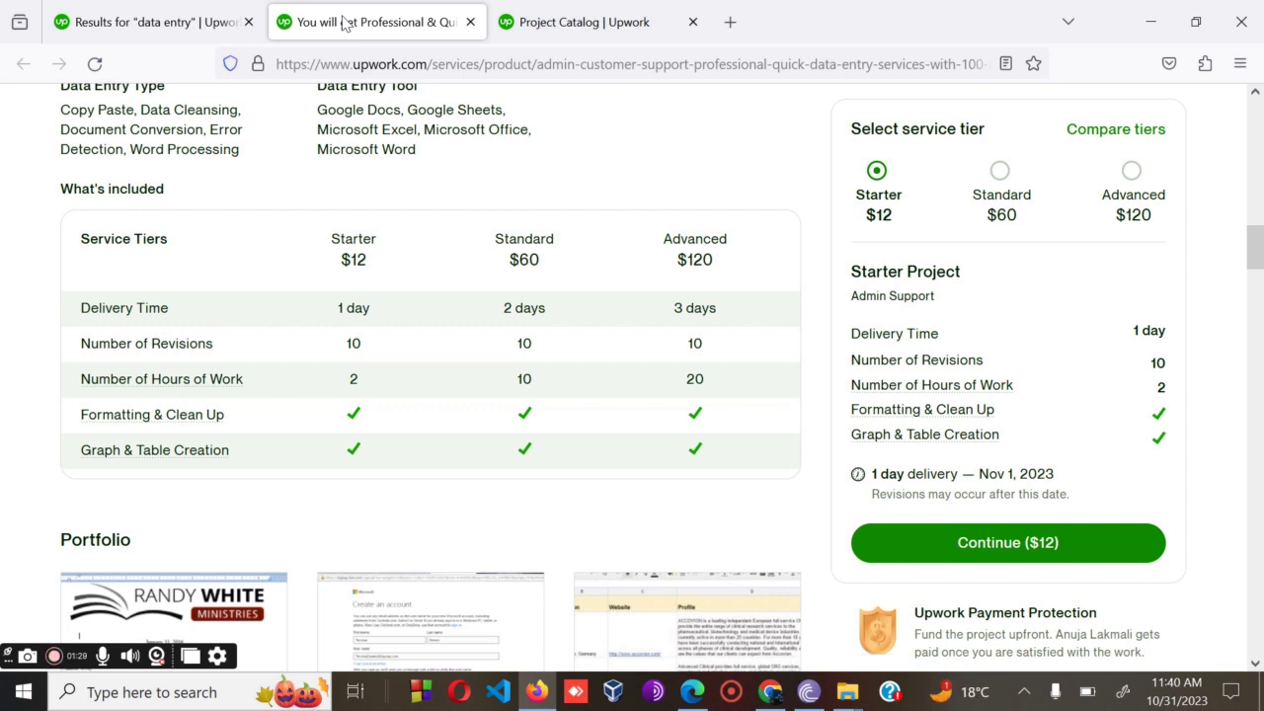
{"action": "left_click", "coordinate": [538, 23]}
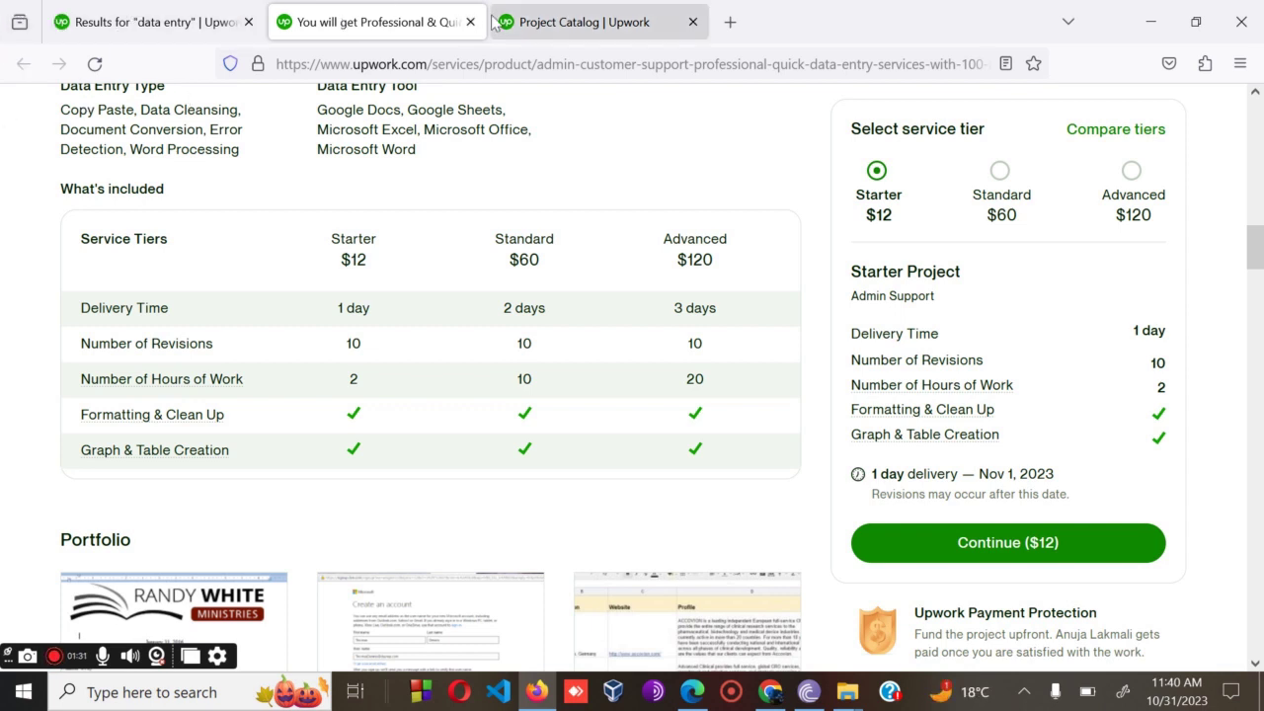
{"action": "left_click", "coordinate": [375, 484]}
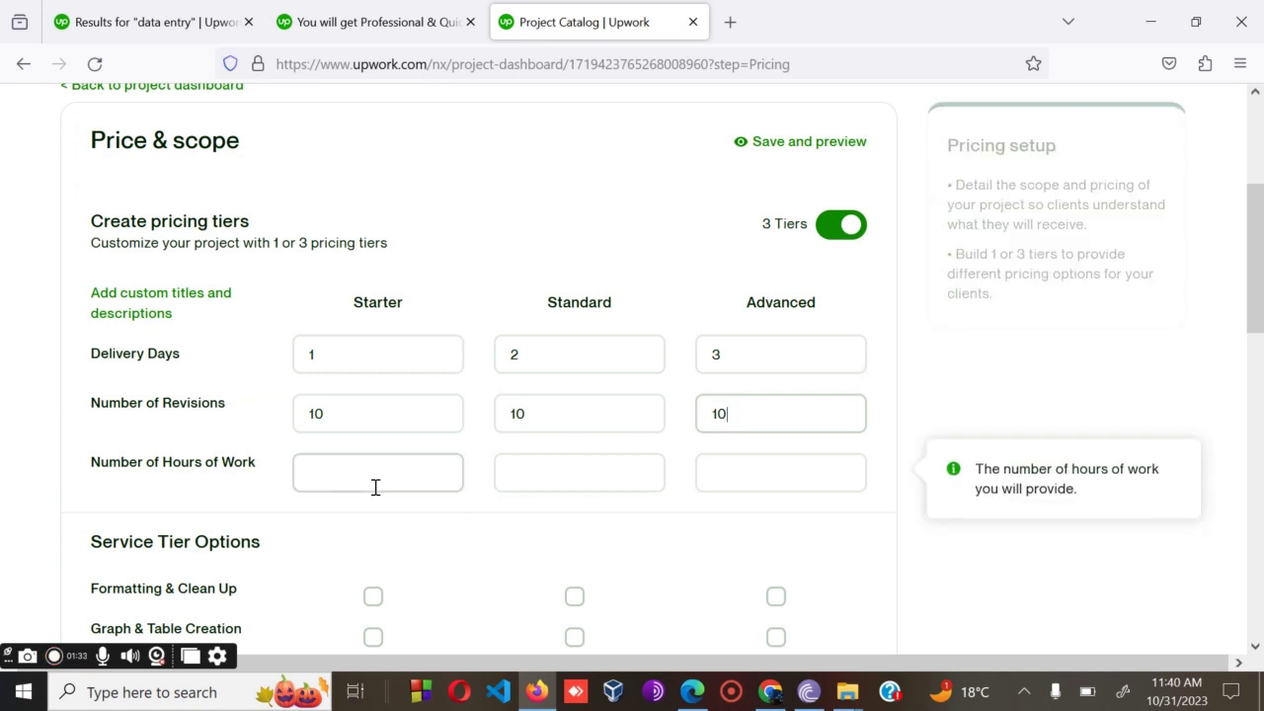
{"action": "type", "text": "2"}
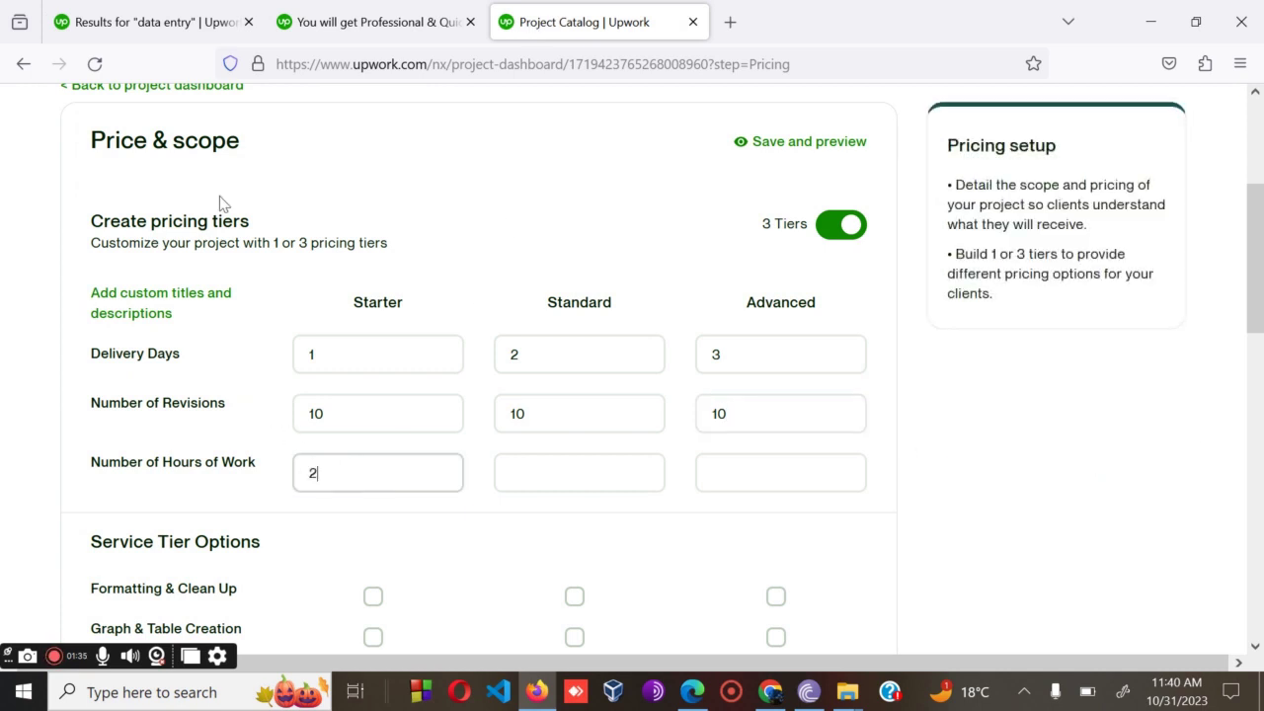
{"action": "left_click", "coordinate": [333, 13]}
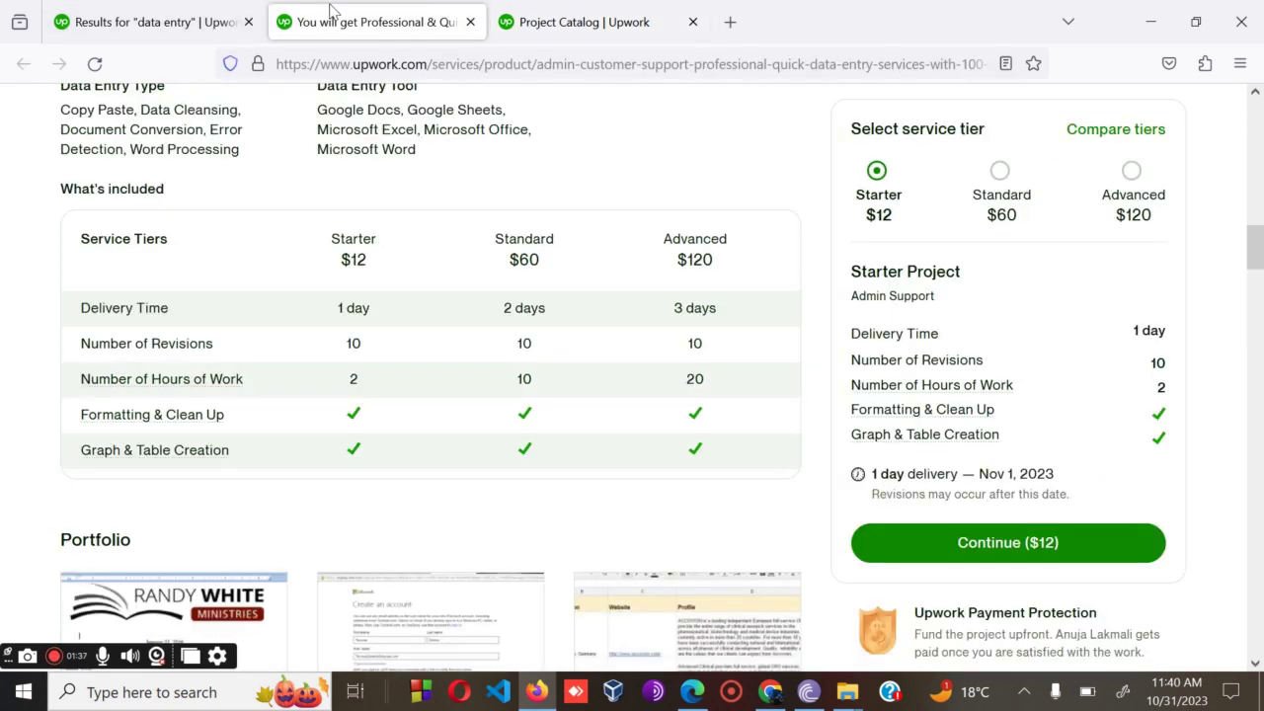
{"action": "left_click", "coordinate": [583, 32]}
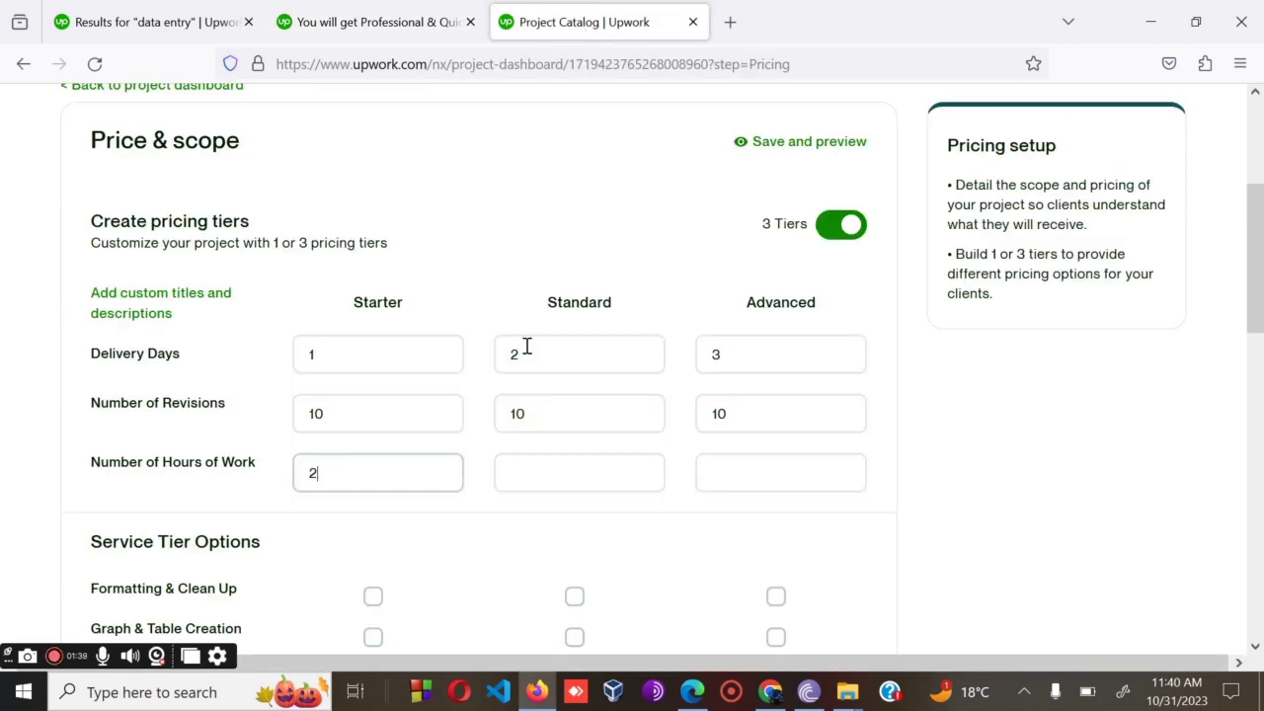
{"action": "left_click", "coordinate": [553, 460]}
{"action": "type", "text": "10"}
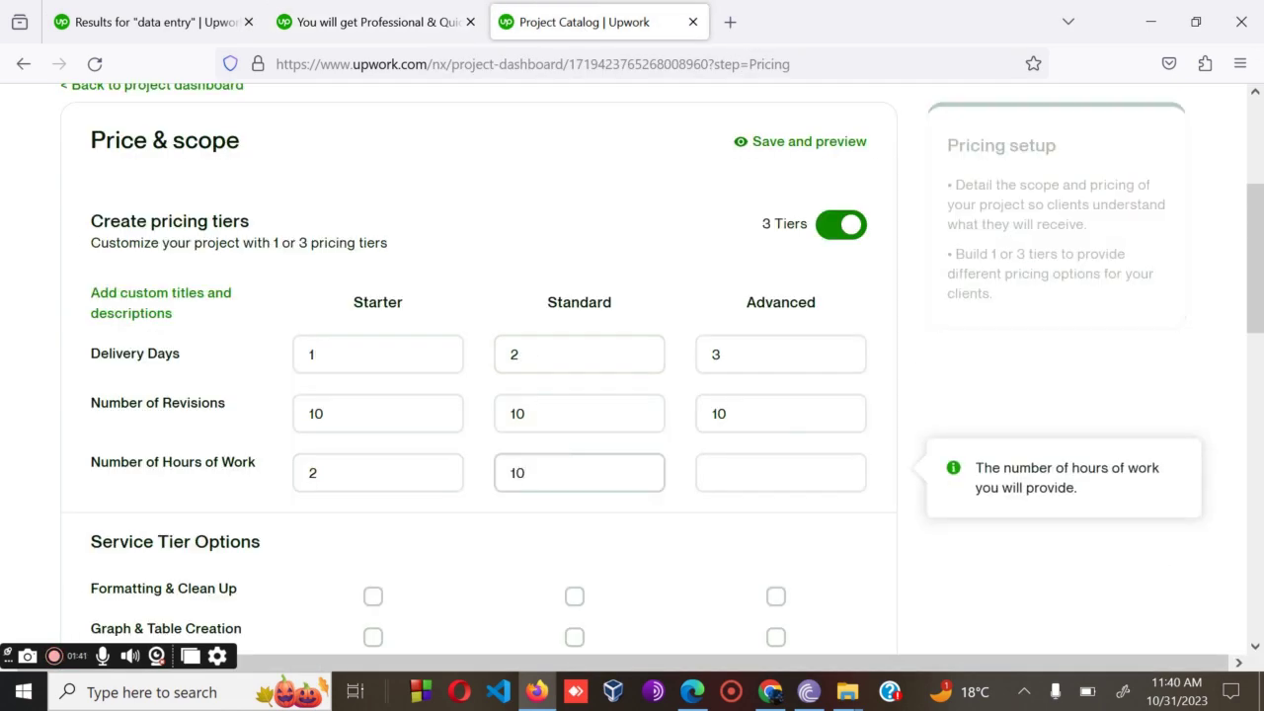
{"action": "left_click", "coordinate": [751, 474]}
{"action": "type", "text": "20"}
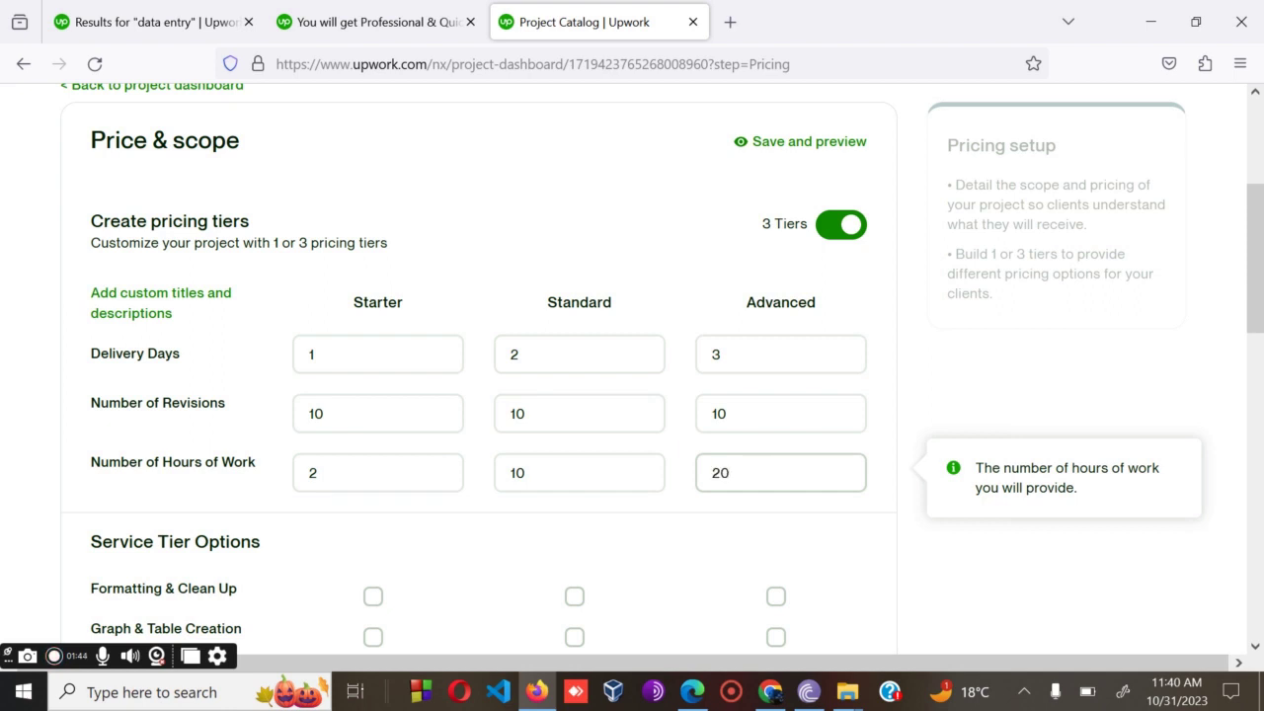
Include Formatting & Clean Up and Graph & Table Creation in all three service tiers
{"action": "scroll", "coordinate": [633, 369], "scroll_direction": "down", "scroll_amount": 3}
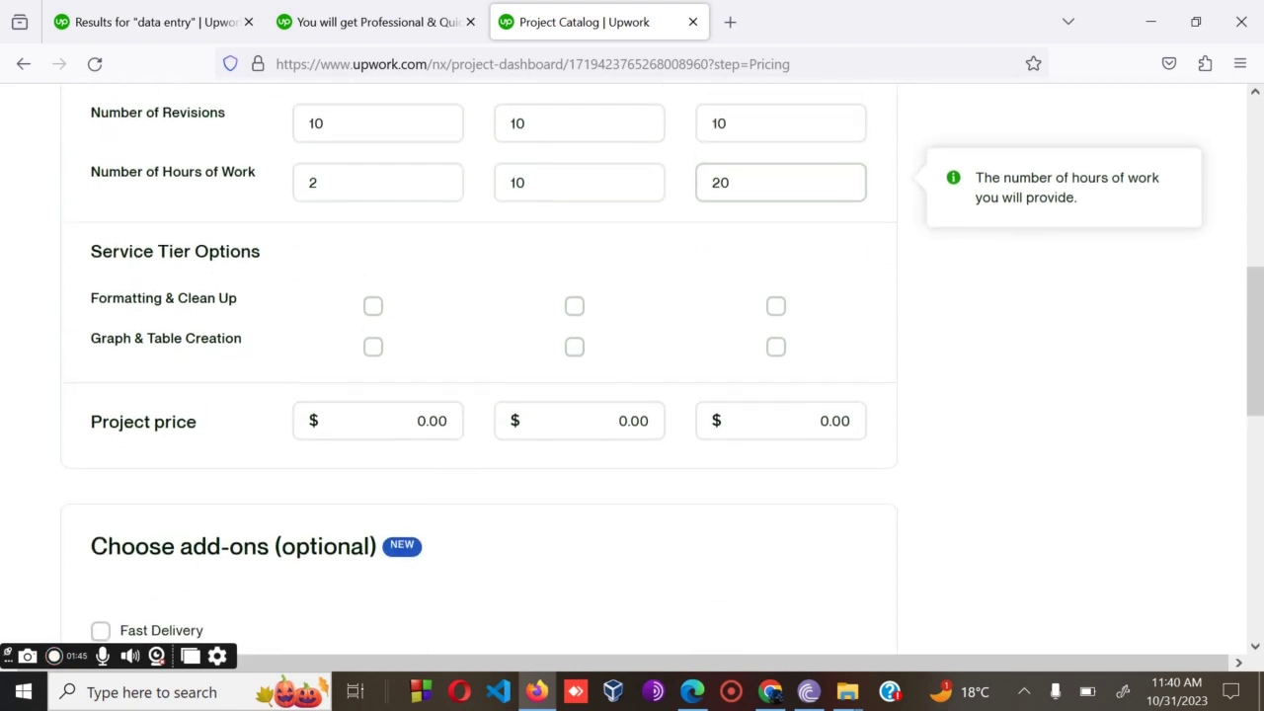
{"action": "left_click", "coordinate": [373, 306]}
{"action": "left_click", "coordinate": [372, 347]}
{"action": "left_click", "coordinate": [574, 306]}
{"action": "left_click", "coordinate": [574, 347]}
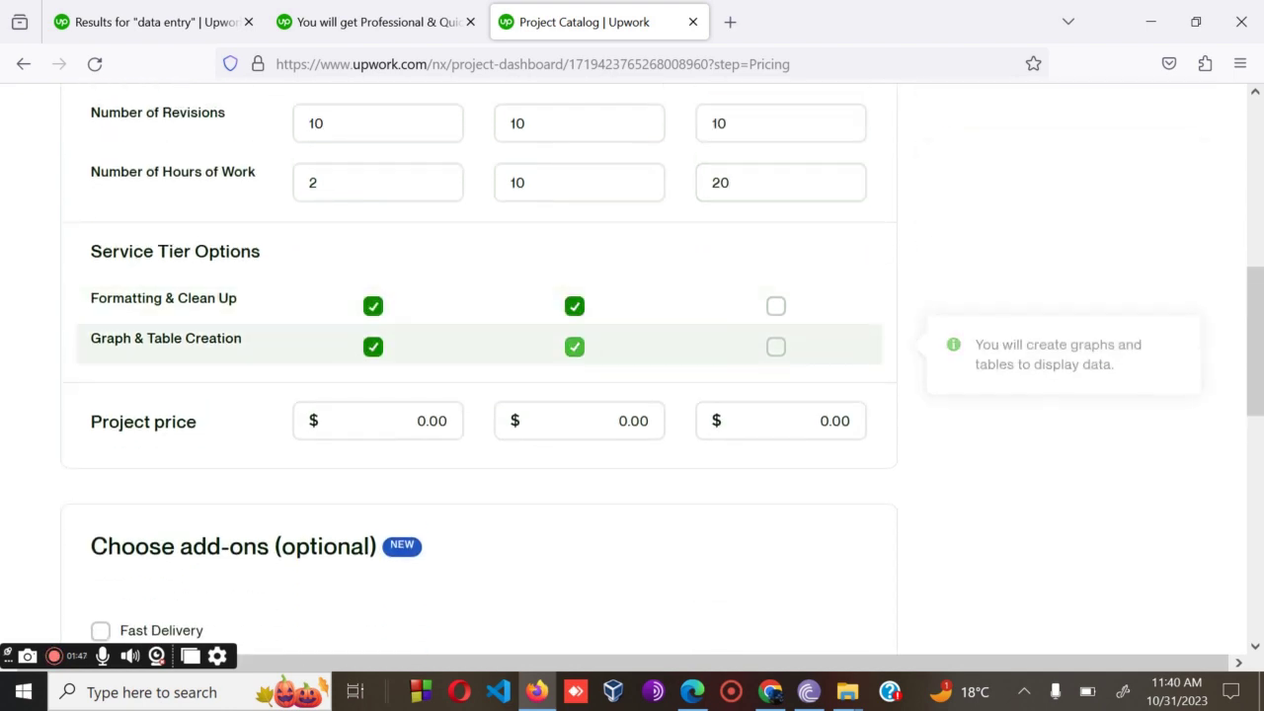
{"action": "left_click", "coordinate": [776, 306]}
{"action": "left_click", "coordinate": [775, 347]}
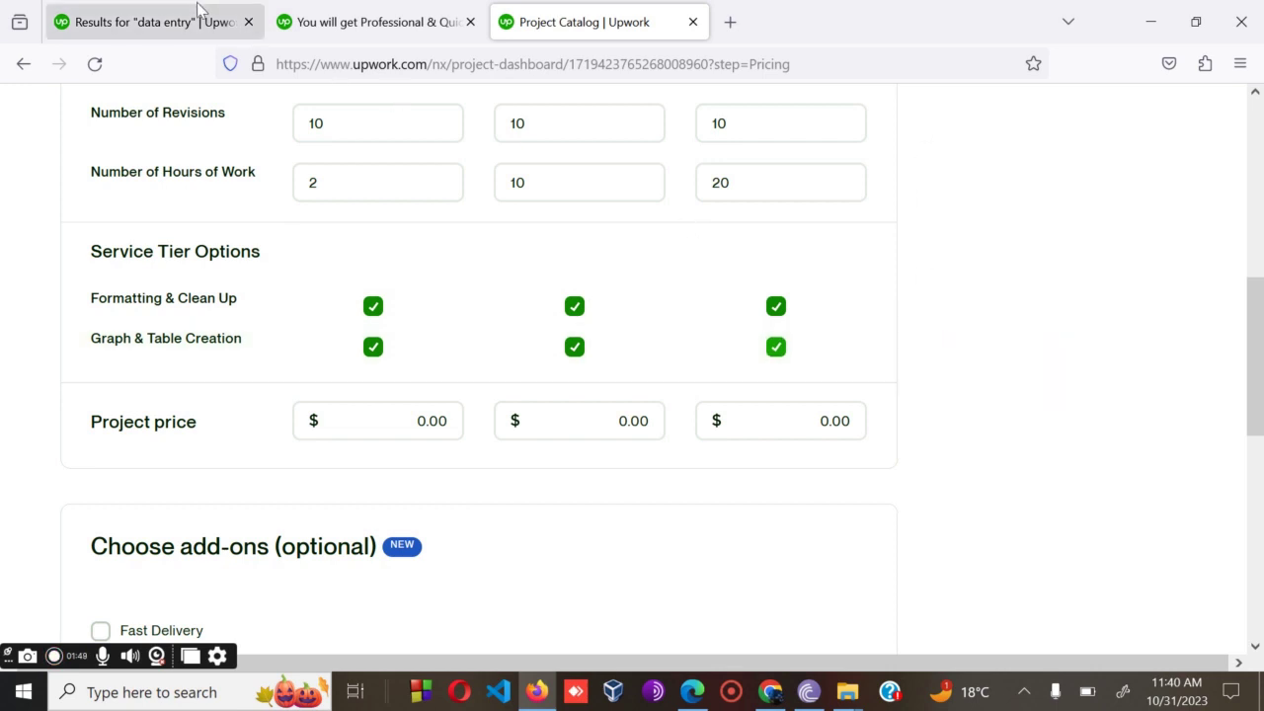
Set the project price to $12 for Starter, $60 for Standard and $120 for Advanced, following the model listing
{"action": "left_click", "coordinate": [356, 24]}
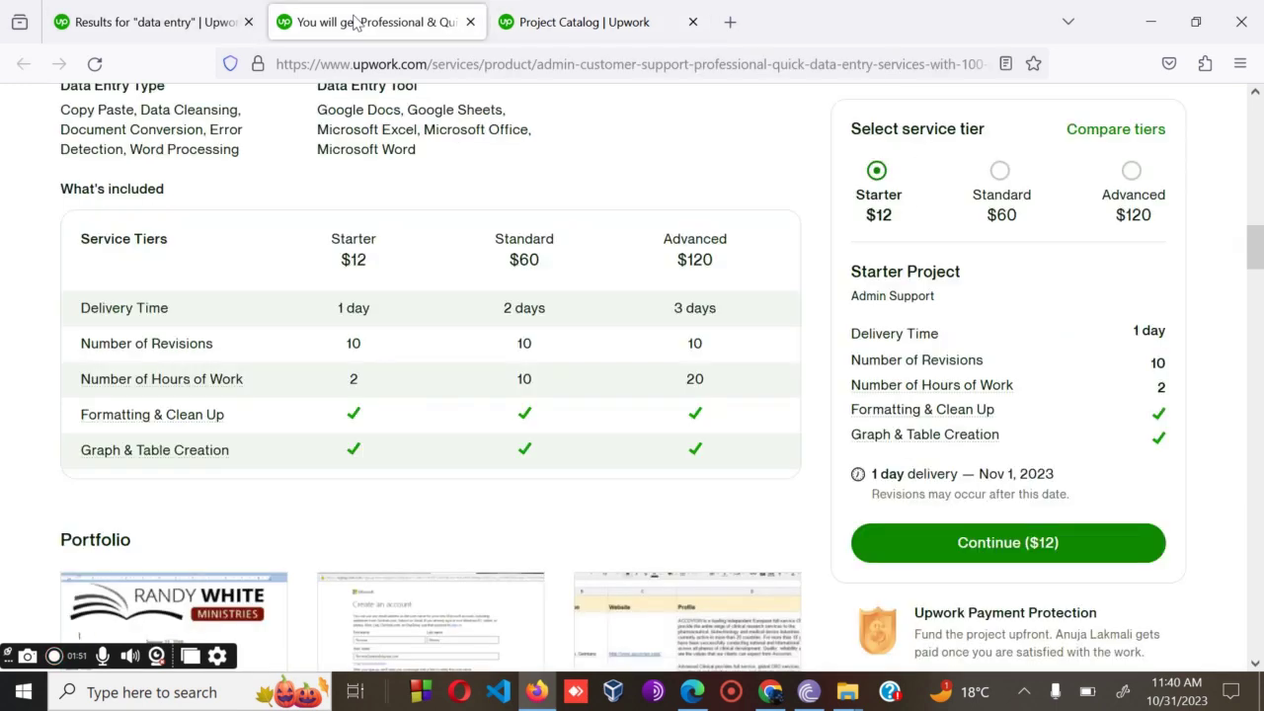
{"action": "left_click", "coordinate": [575, 21]}
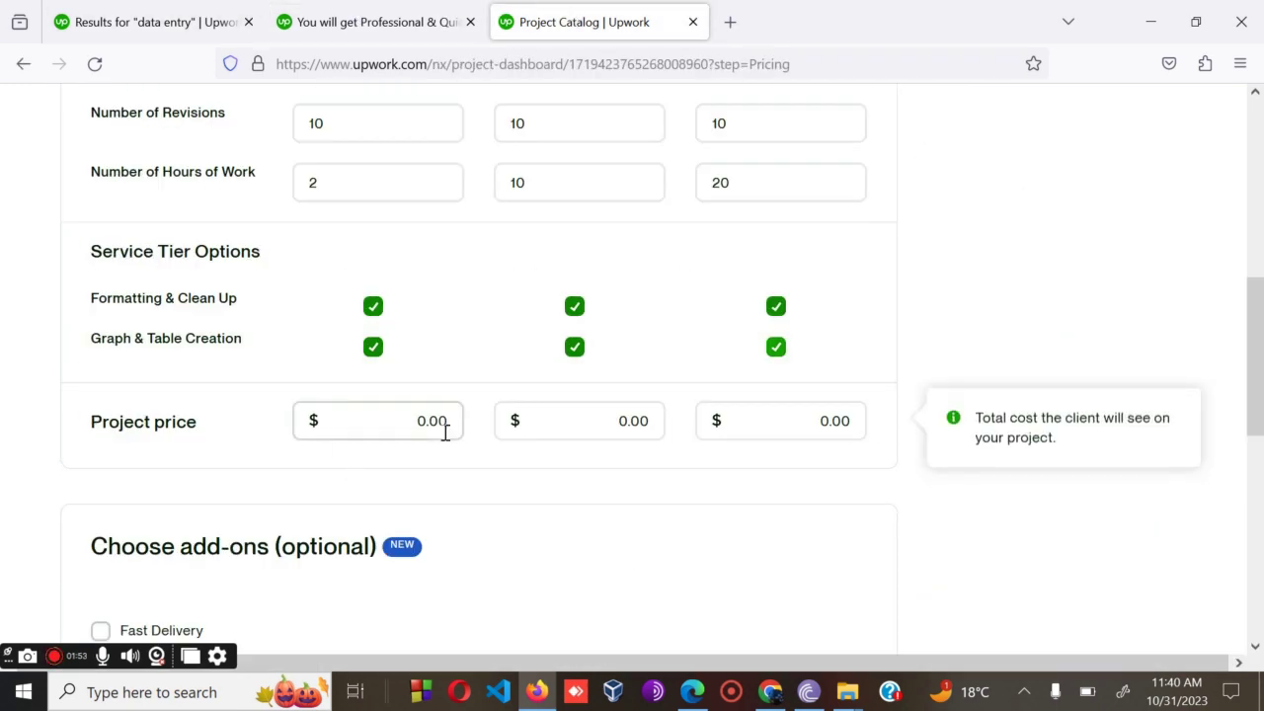
{"action": "type", "text": "12"}
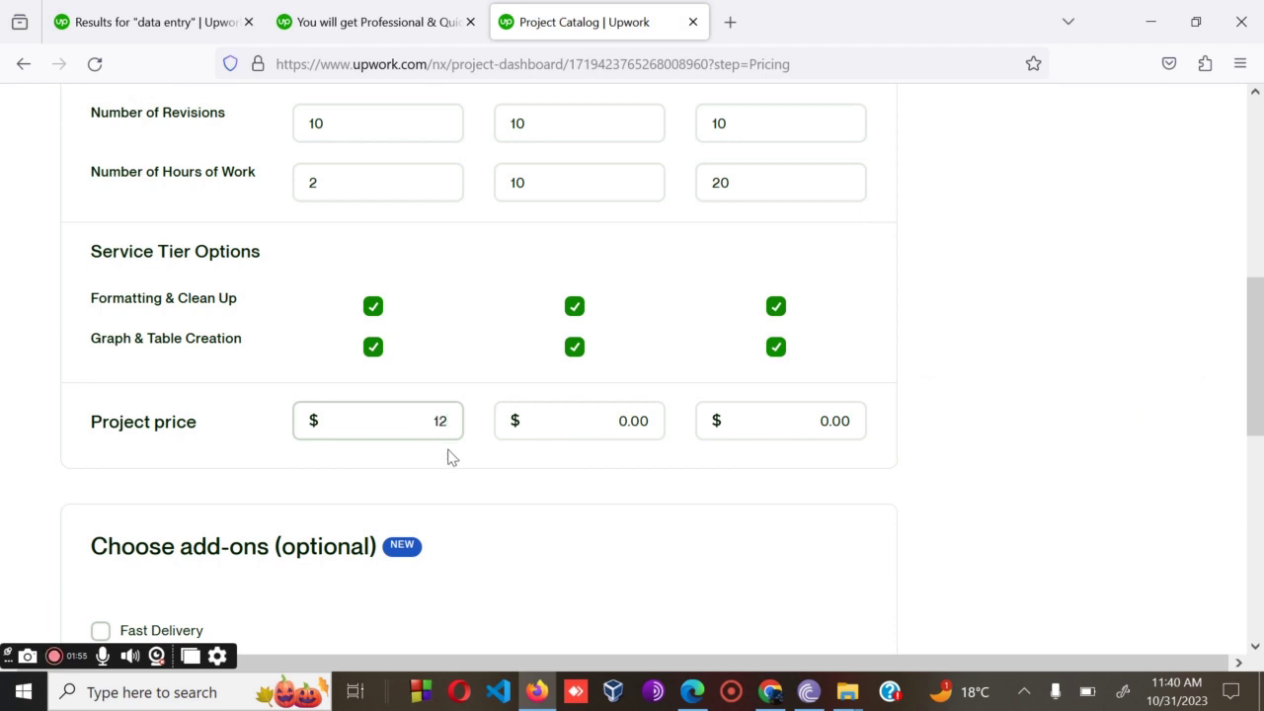
{"action": "left_click", "coordinate": [656, 419]}
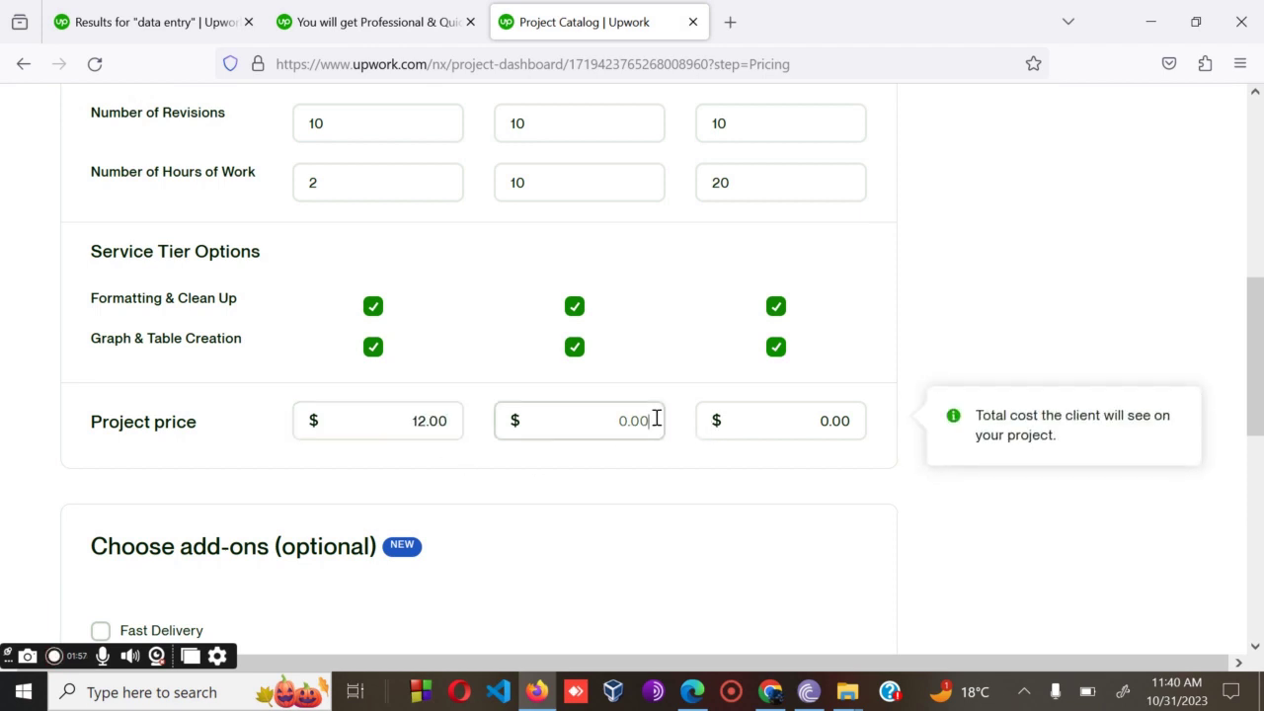
{"action": "type", "text": "60"}
{"action": "left_click", "coordinate": [833, 420]}
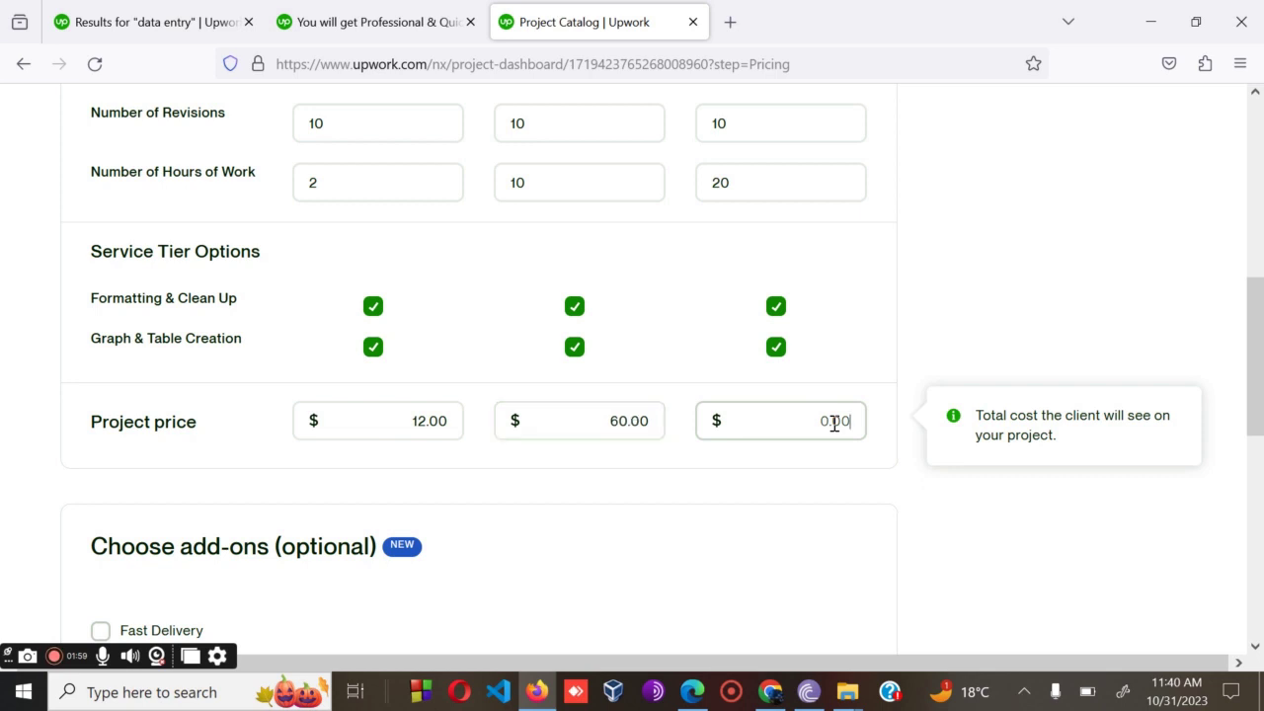
{"action": "type", "text": "129"}
{"action": "key", "text": "BackSpace"}
{"action": "type", "text": "0"}
{"action": "scroll", "coordinate": [632, 375], "scroll_direction": "down", "scroll_amount": 5}
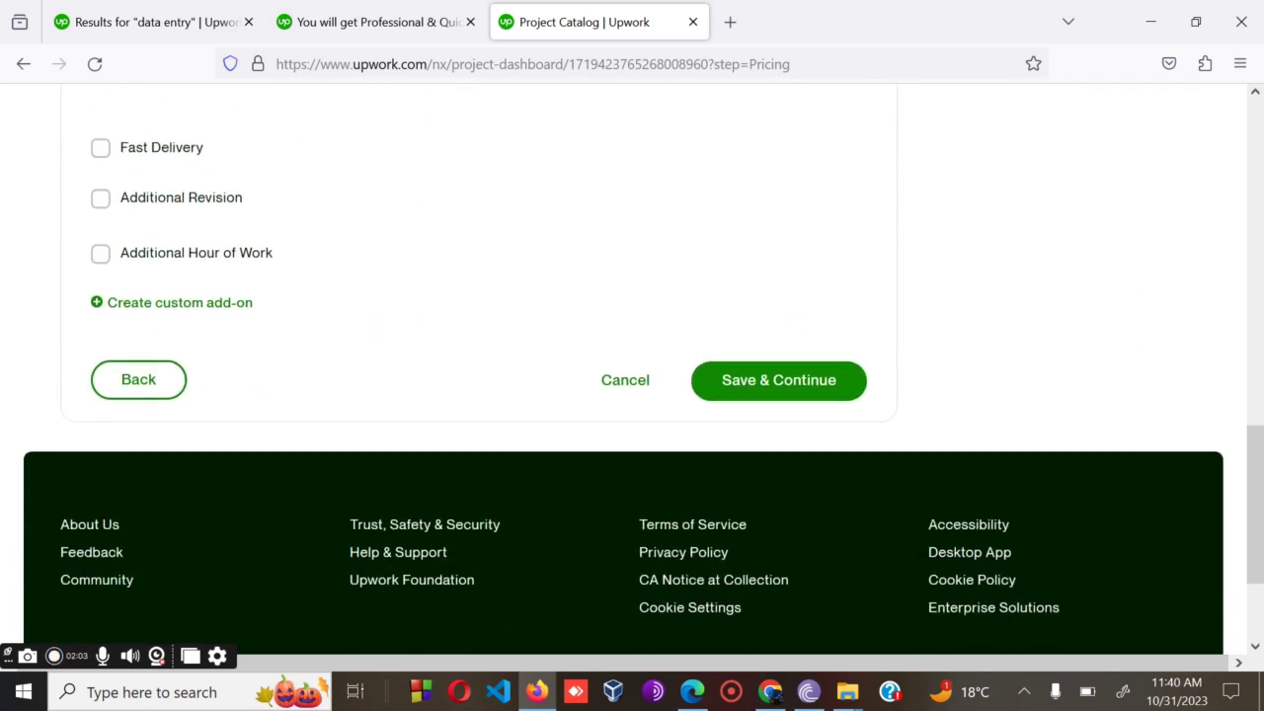
{"action": "scroll", "coordinate": [633, 376], "scroll_direction": "up", "scroll_amount": 3}
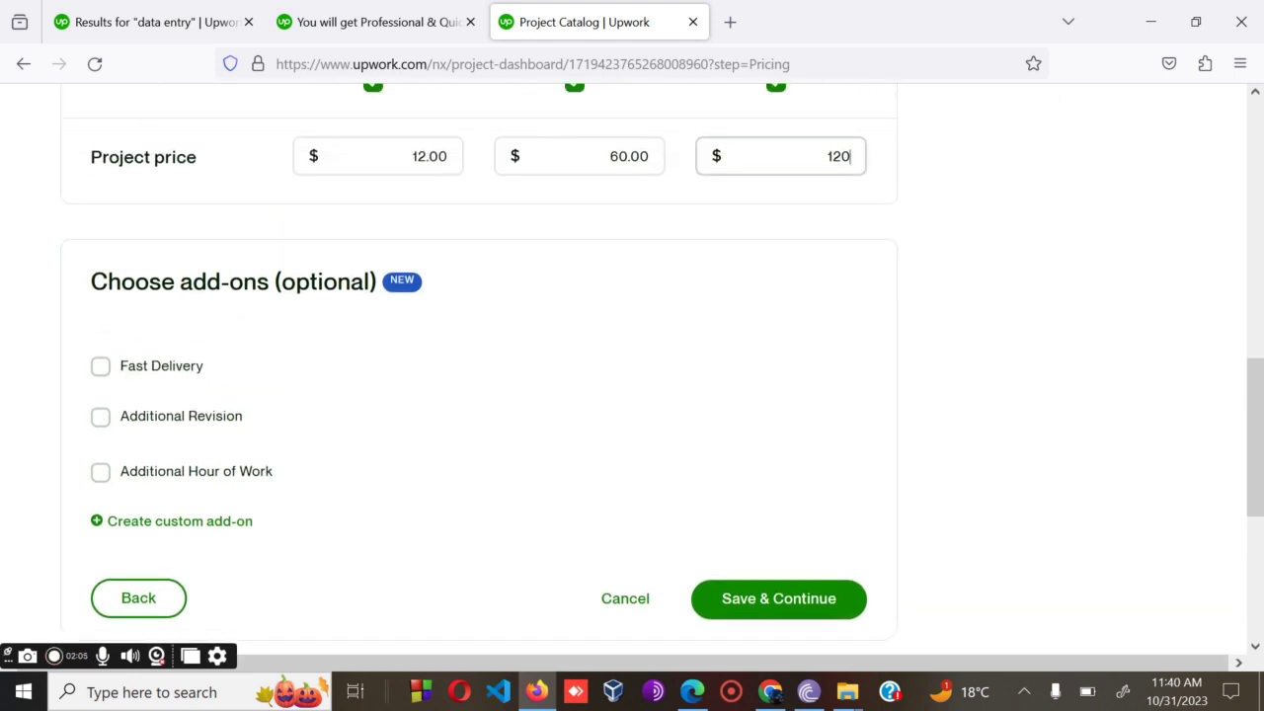
{"action": "left_click", "coordinate": [101, 365]}
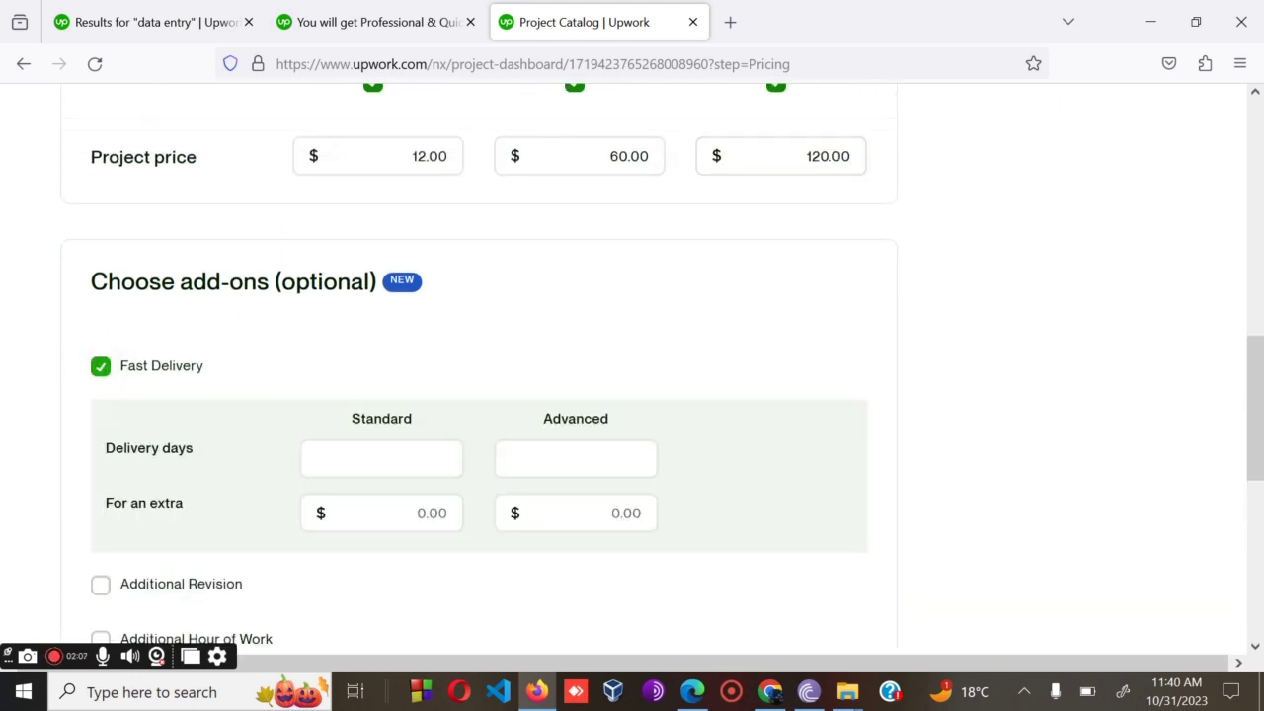
{"action": "left_click", "coordinate": [101, 367]}
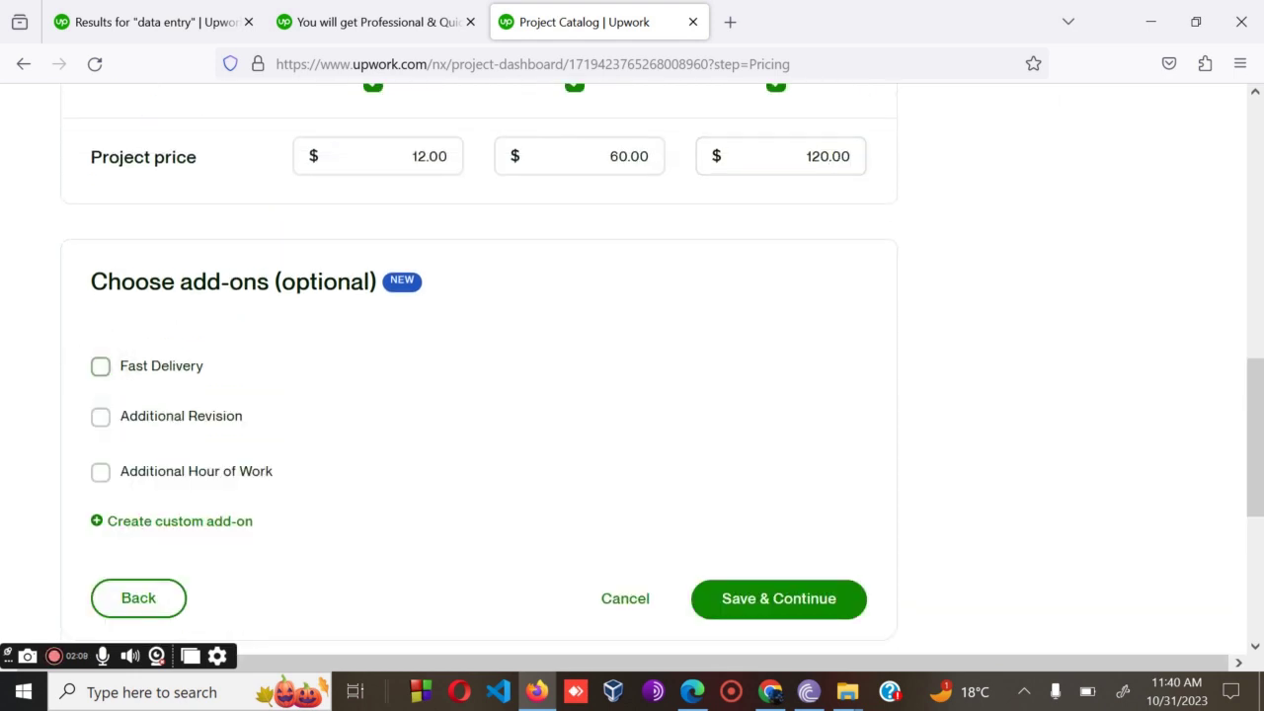
Check the model listing's service tiers and portfolio once more, and save the pricing to continue to the Gallery stage
{"action": "key", "text": "ctrl+shift+Tab"}
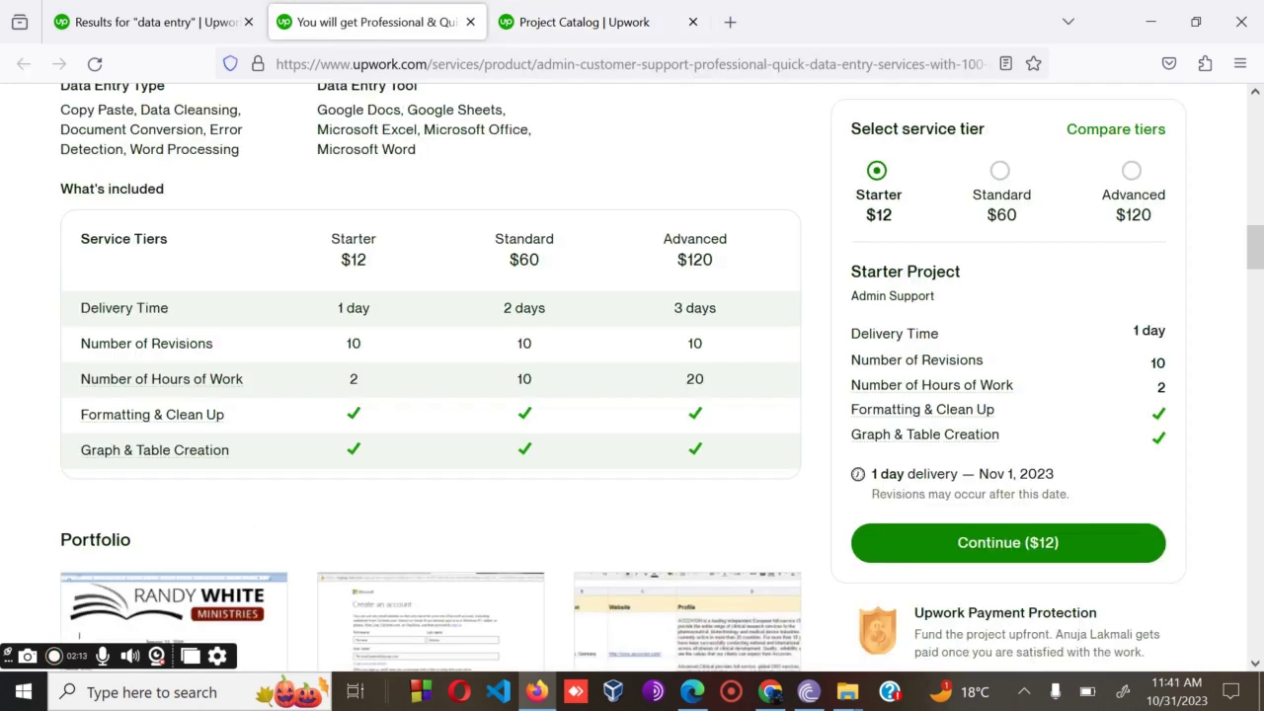
{"action": "scroll", "coordinate": [430, 375], "scroll_direction": "down", "scroll_amount": 4}
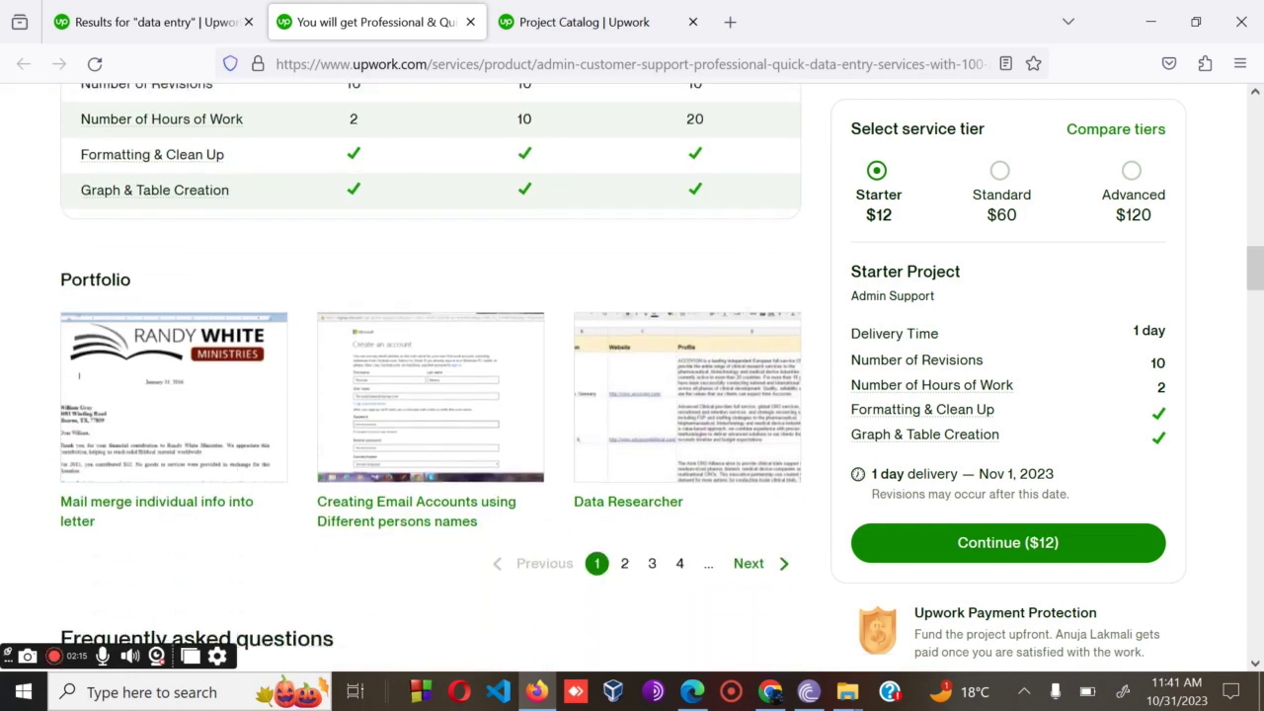
{"action": "scroll", "coordinate": [430, 375], "scroll_direction": "up", "scroll_amount": 6}
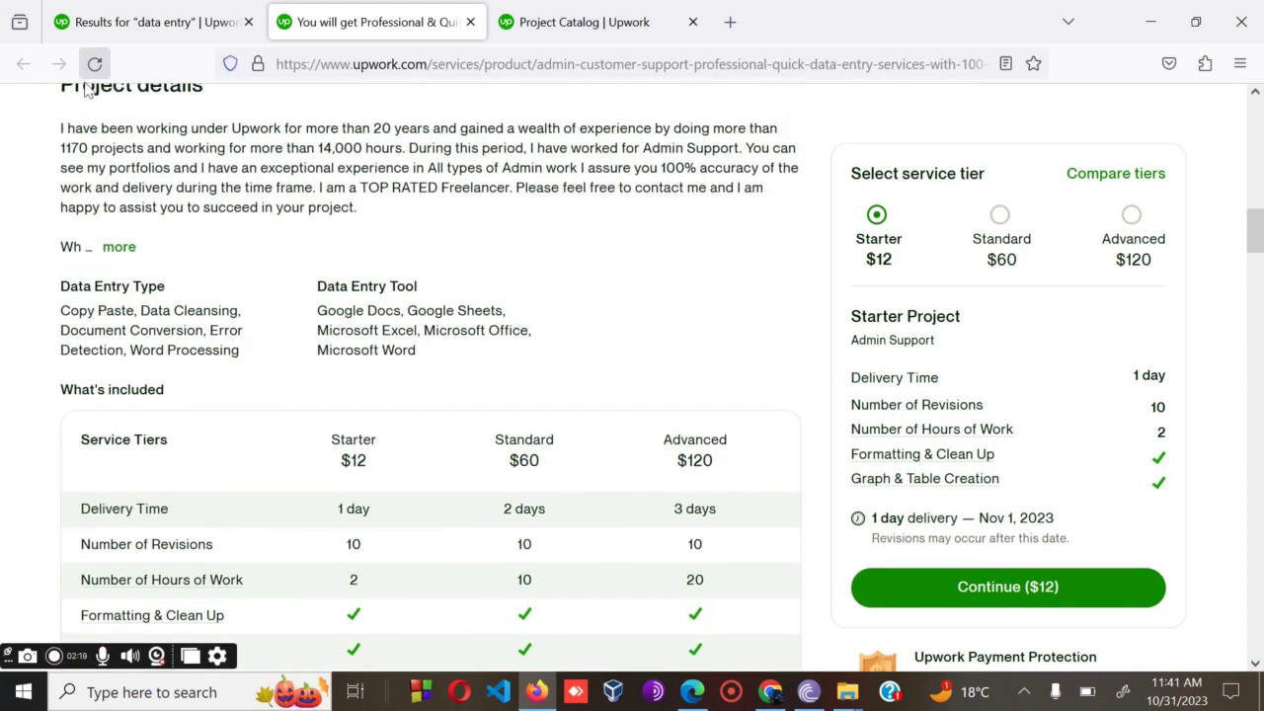
{"action": "left_click", "coordinate": [540, 21]}
{"action": "scroll", "coordinate": [623, 397], "scroll_direction": "down", "scroll_amount": 2}
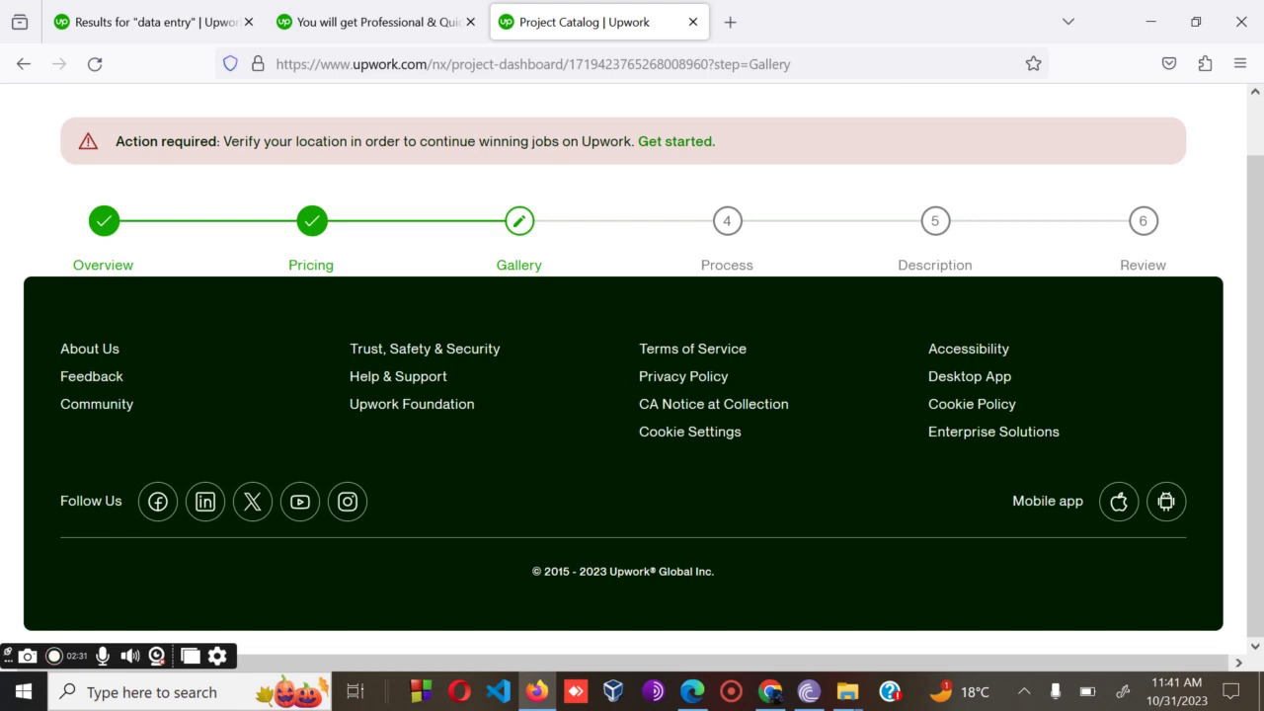
Minimize the open windows and open the "covers upwork" folder inside the desktop folder in File Explorer
{"action": "left_click", "coordinate": [1150, 22]}
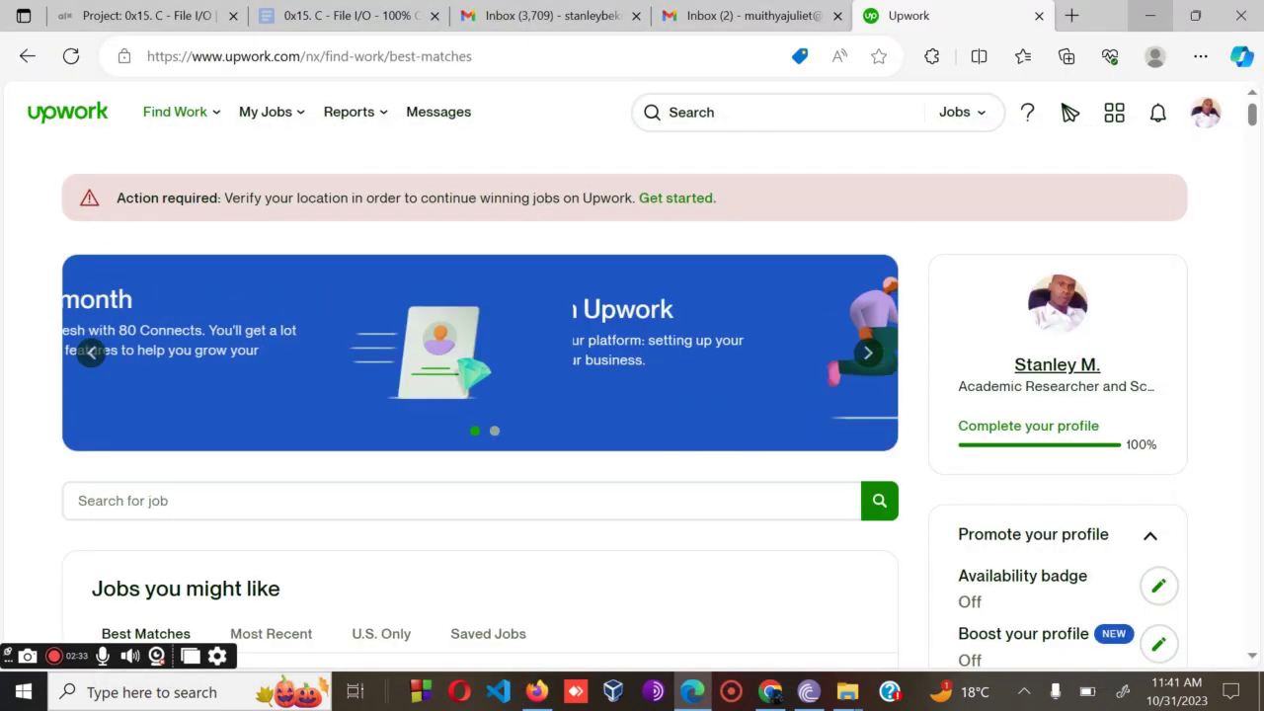
{"action": "left_click", "coordinate": [1151, 15]}
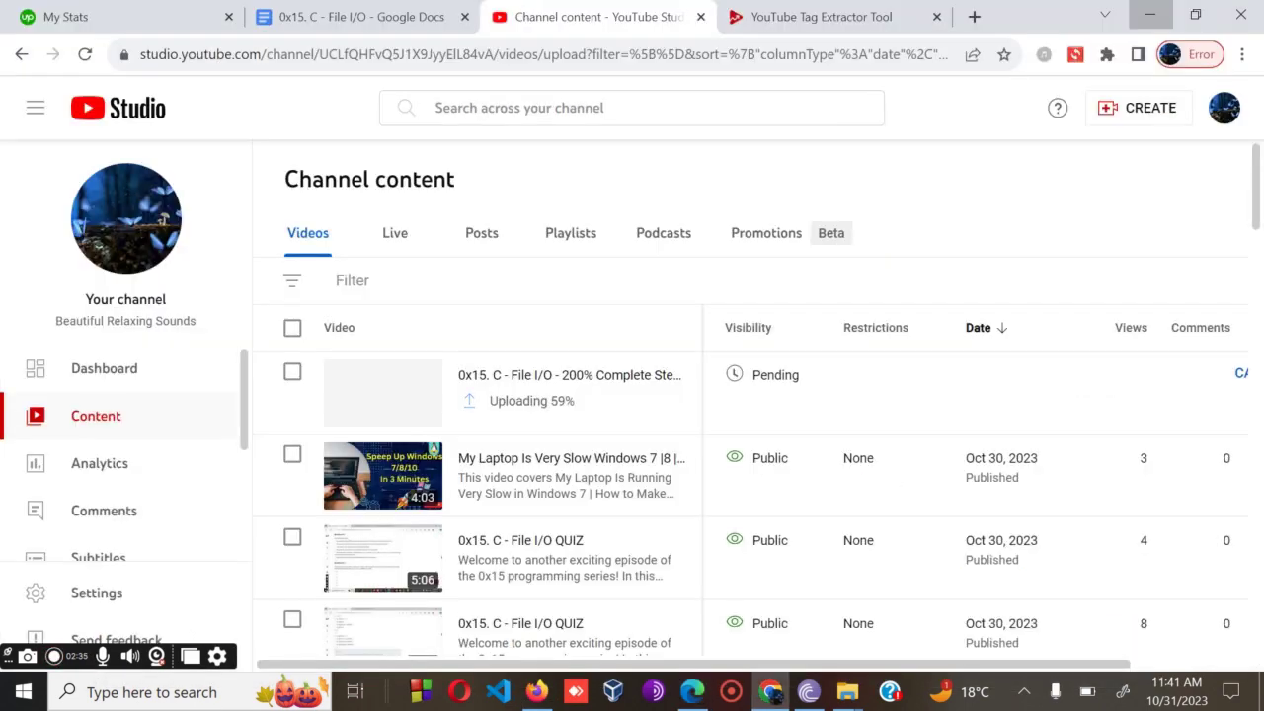
{"action": "left_click", "coordinate": [1150, 16]}
{"action": "left_click", "coordinate": [1147, 11]}
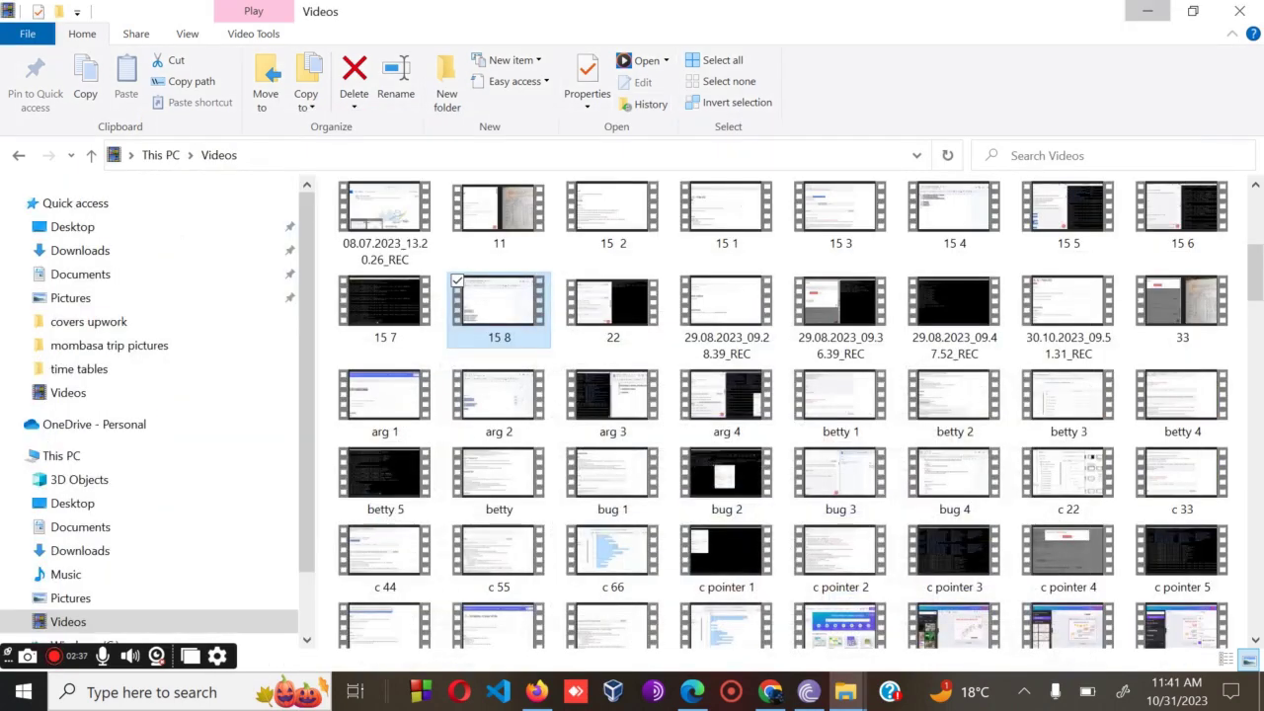
{"action": "left_click", "coordinate": [1147, 11]}
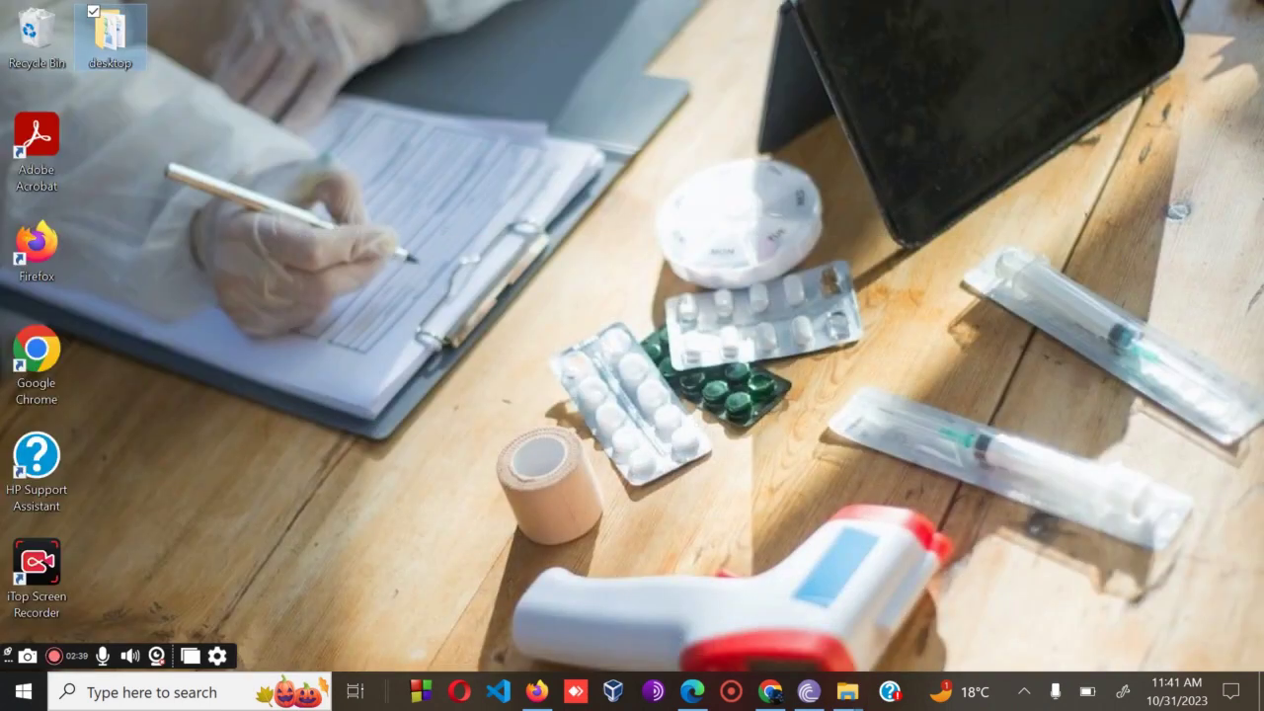
{"action": "double_click", "coordinate": [109, 35]}
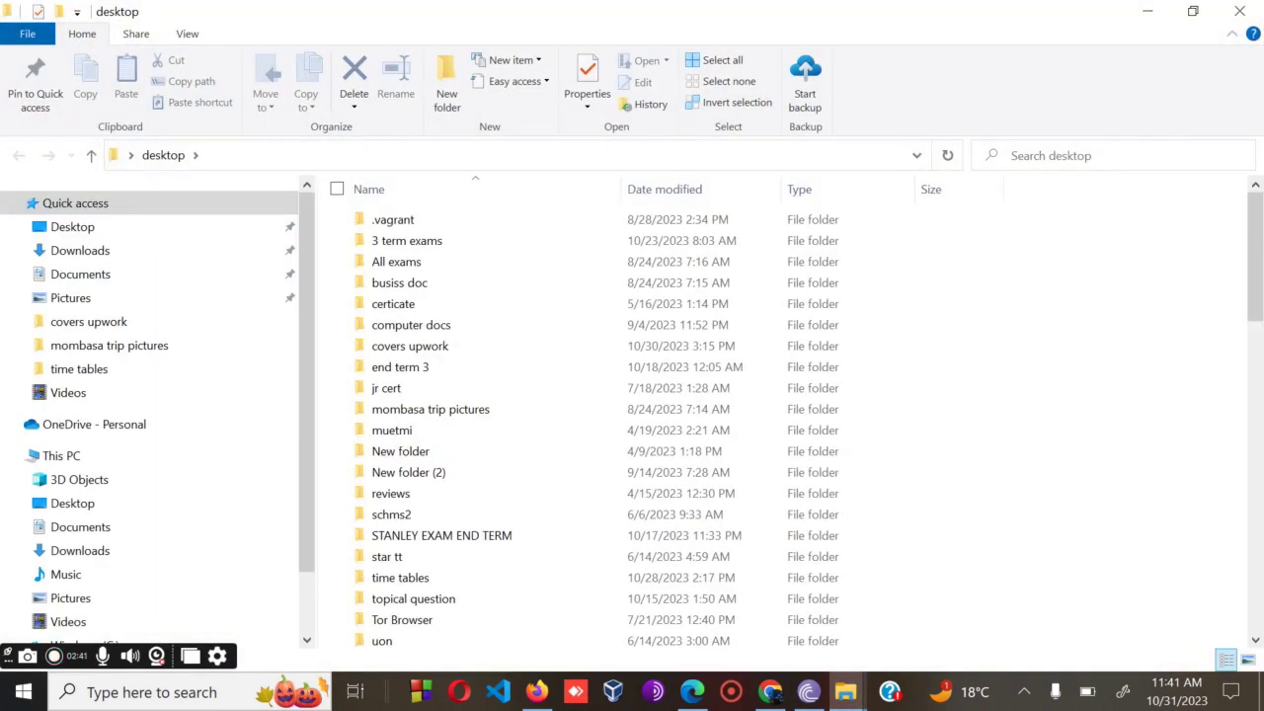
{"action": "scroll", "coordinate": [632, 425], "scroll_direction": "down", "scroll_amount": 10}
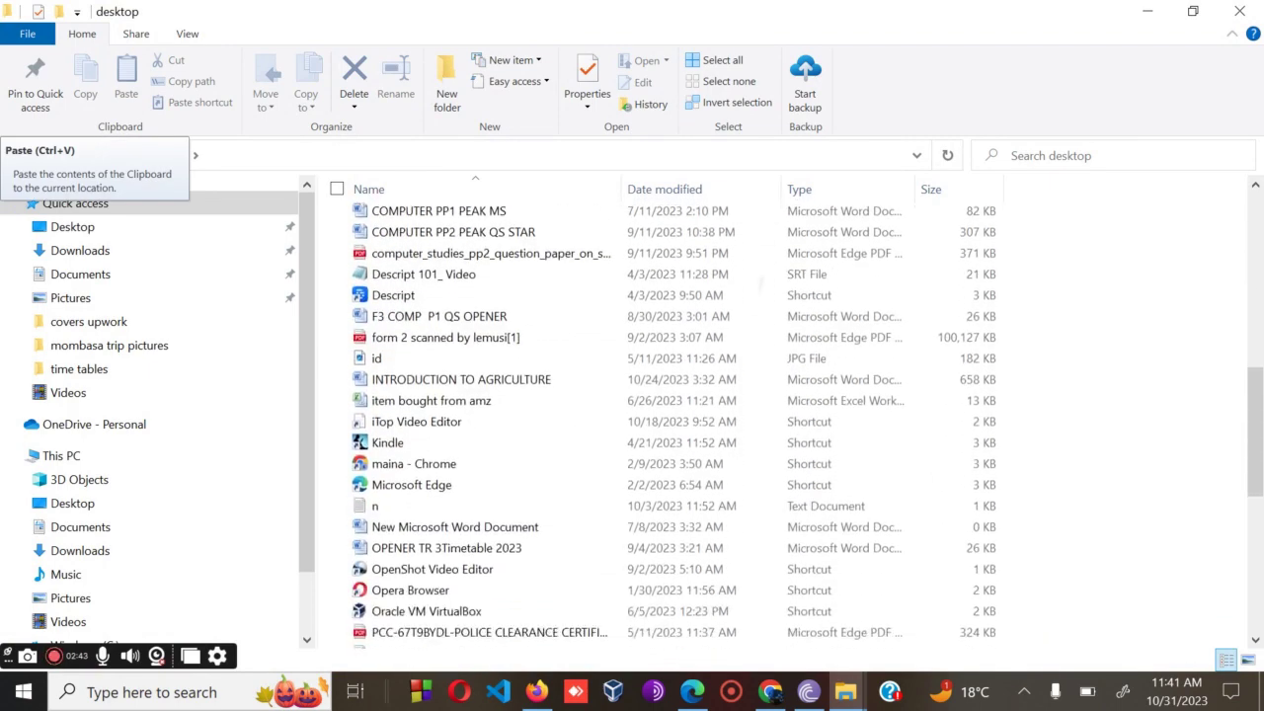
{"action": "scroll", "coordinate": [632, 425], "scroll_direction": "up", "scroll_amount": 8}
{"action": "scroll", "coordinate": [633, 425], "scroll_direction": "up", "scroll_amount": 2}
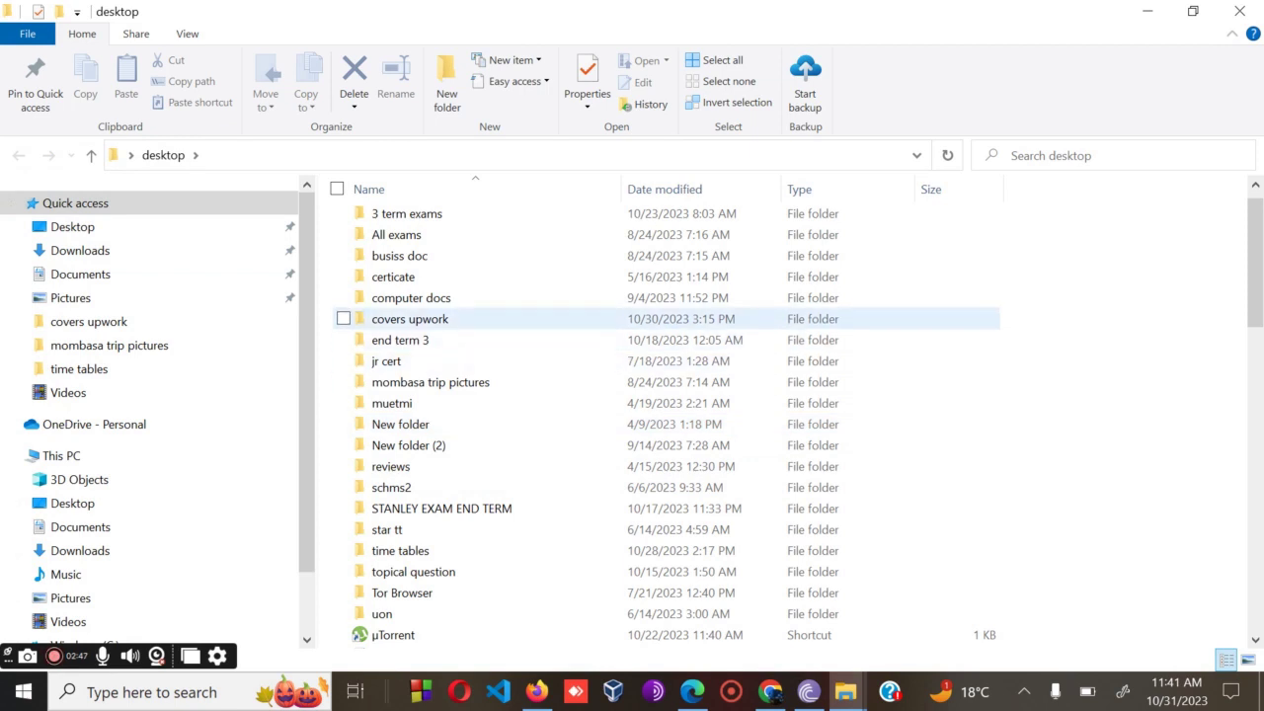
{"action": "double_click", "coordinate": [410, 320]}
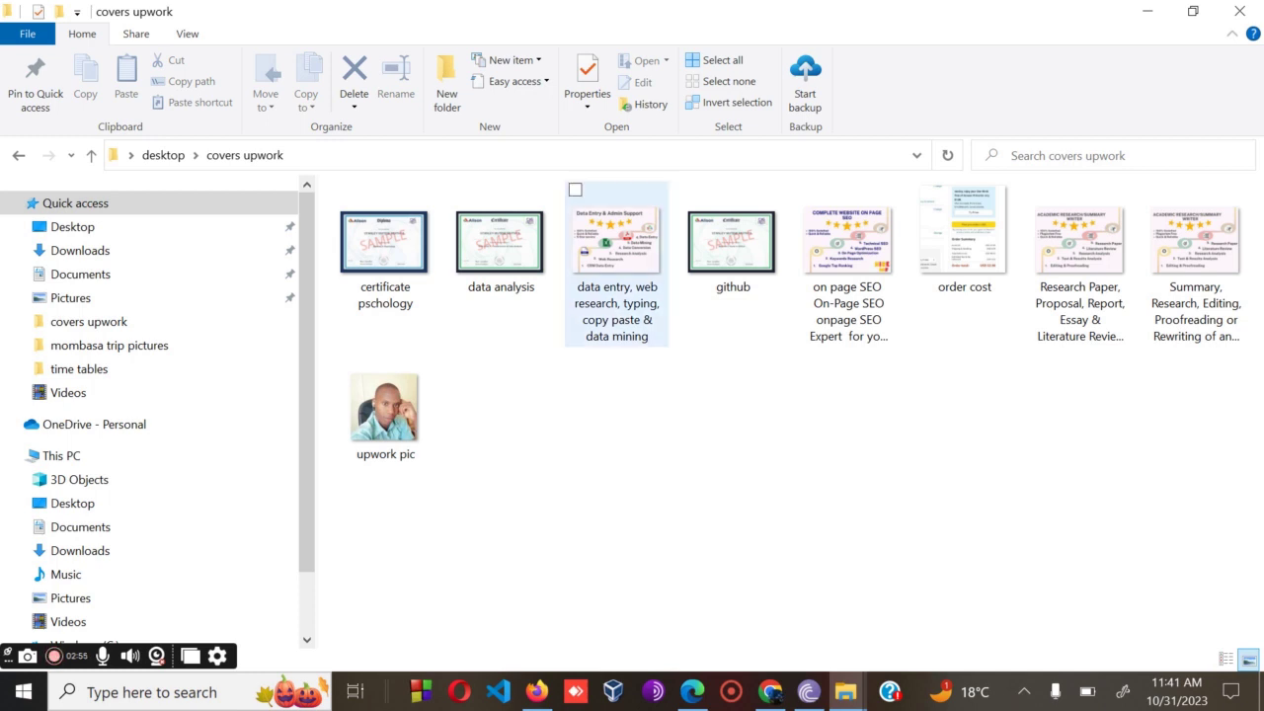
Preview the "data entry, web research, typing, copy paste & data mining" cover image, and return to the project's Gallery stage in Firefox
{"action": "double_click", "coordinate": [617, 257]}
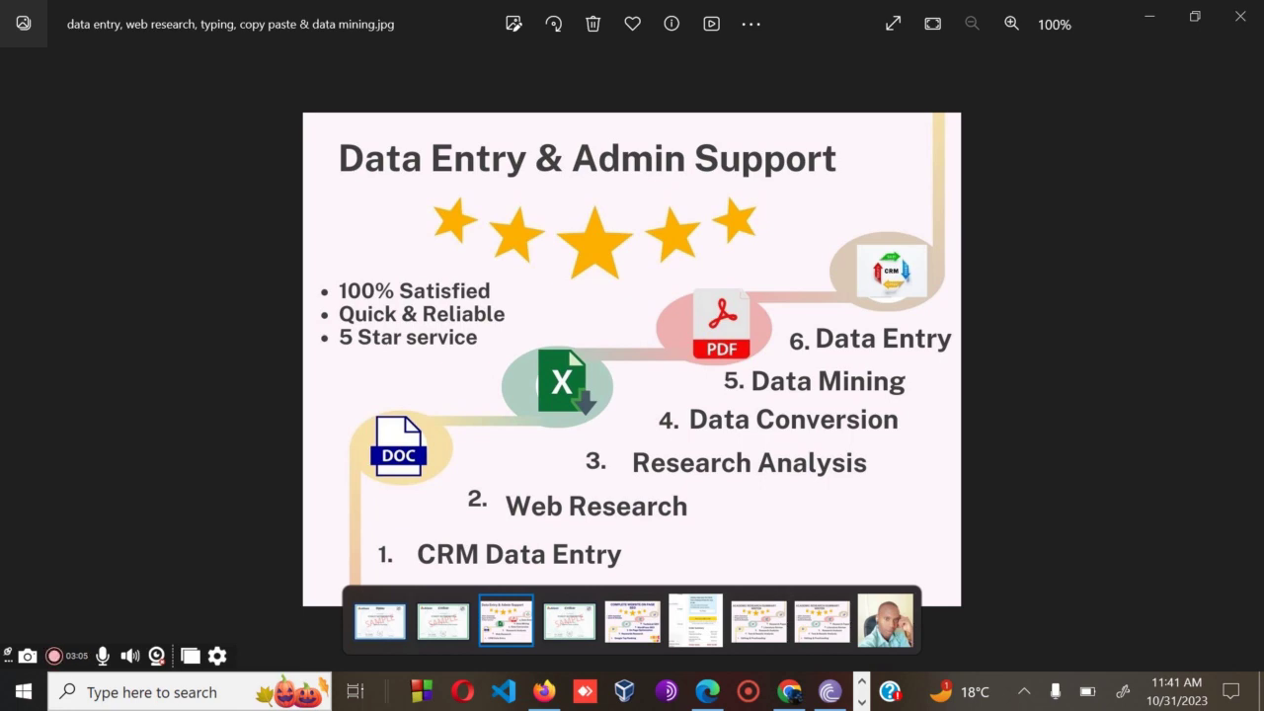
{"action": "left_click", "coordinate": [1241, 16]}
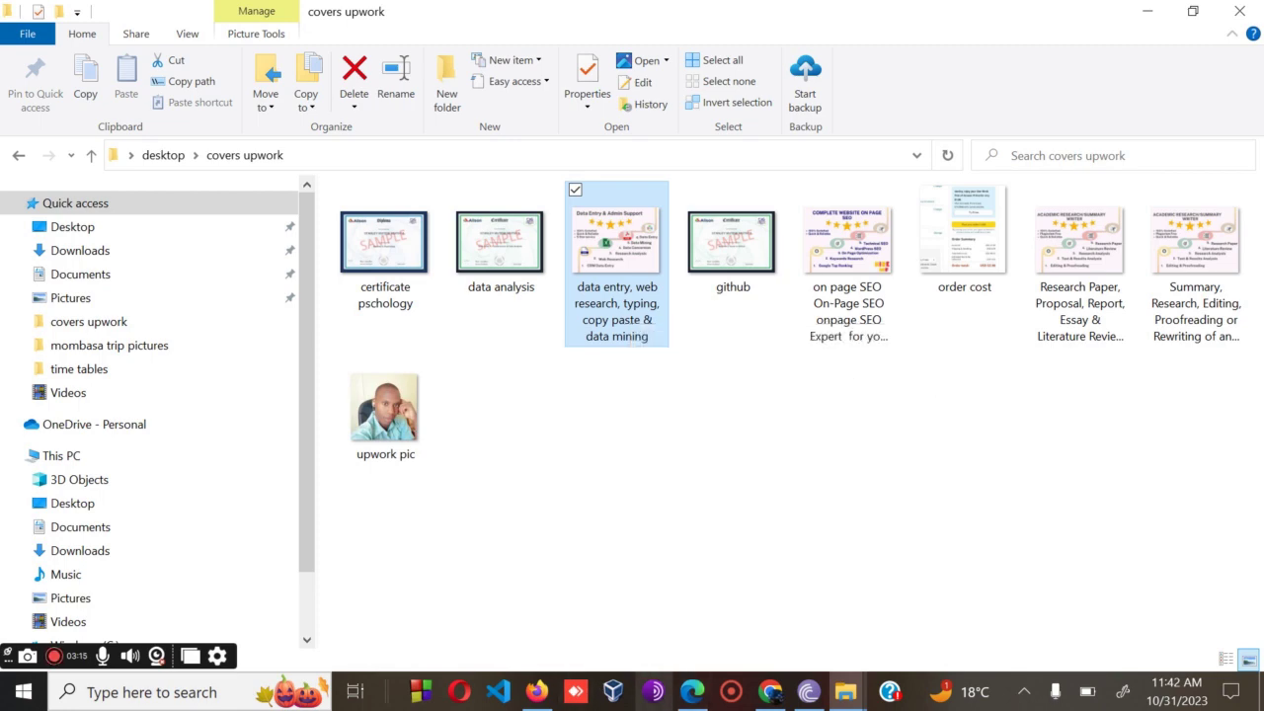
{"action": "left_click", "coordinate": [692, 691]}
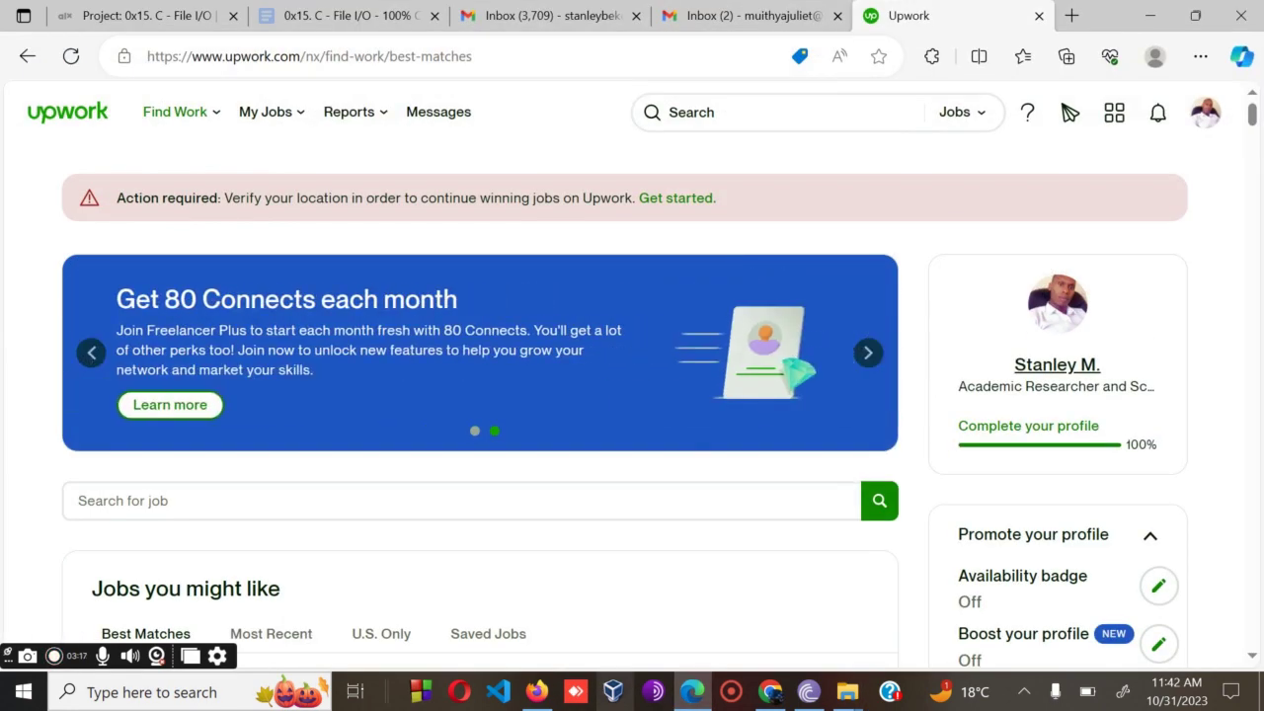
{"action": "left_click", "coordinate": [692, 691]}
{"action": "left_click", "coordinate": [536, 692]}
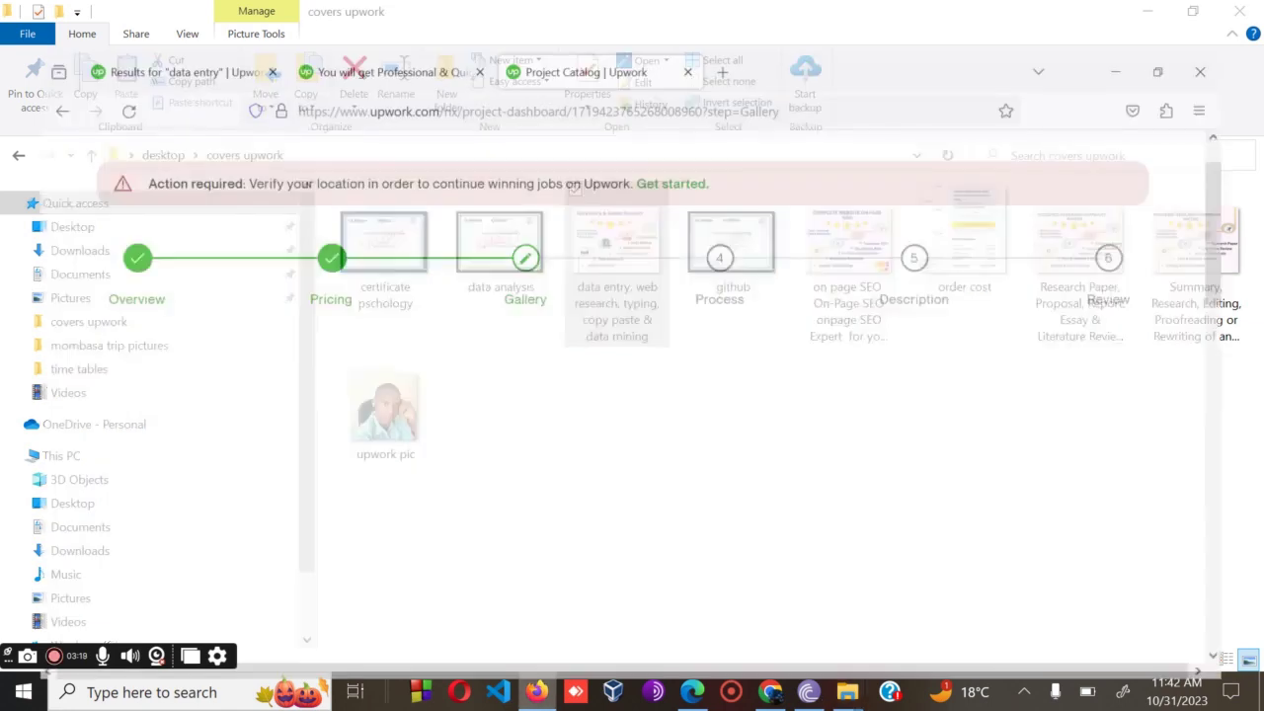
{"action": "scroll", "coordinate": [632, 366], "scroll_direction": "down", "scroll_amount": 2}
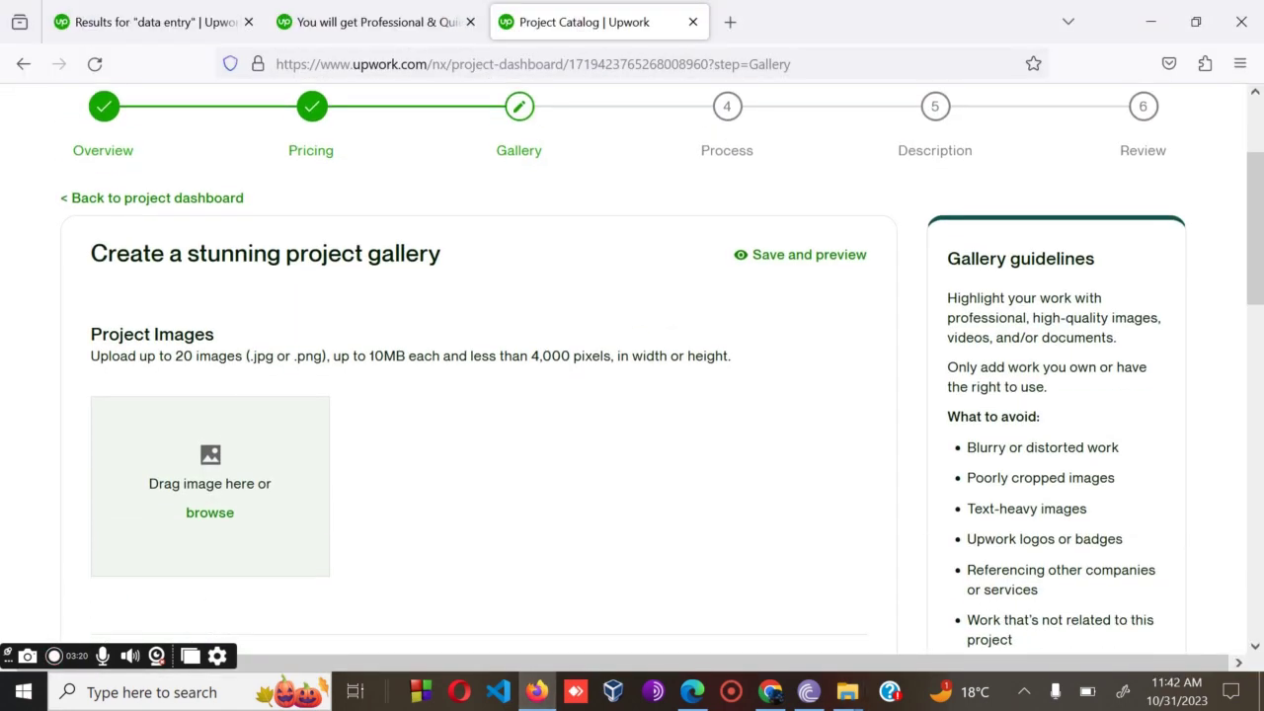
Upload the "data entry, web research, typing, copy paste & data mining" image from the covers upwork folder as the first project image
{"action": "mouse_move", "coordinate": [848, 691]}
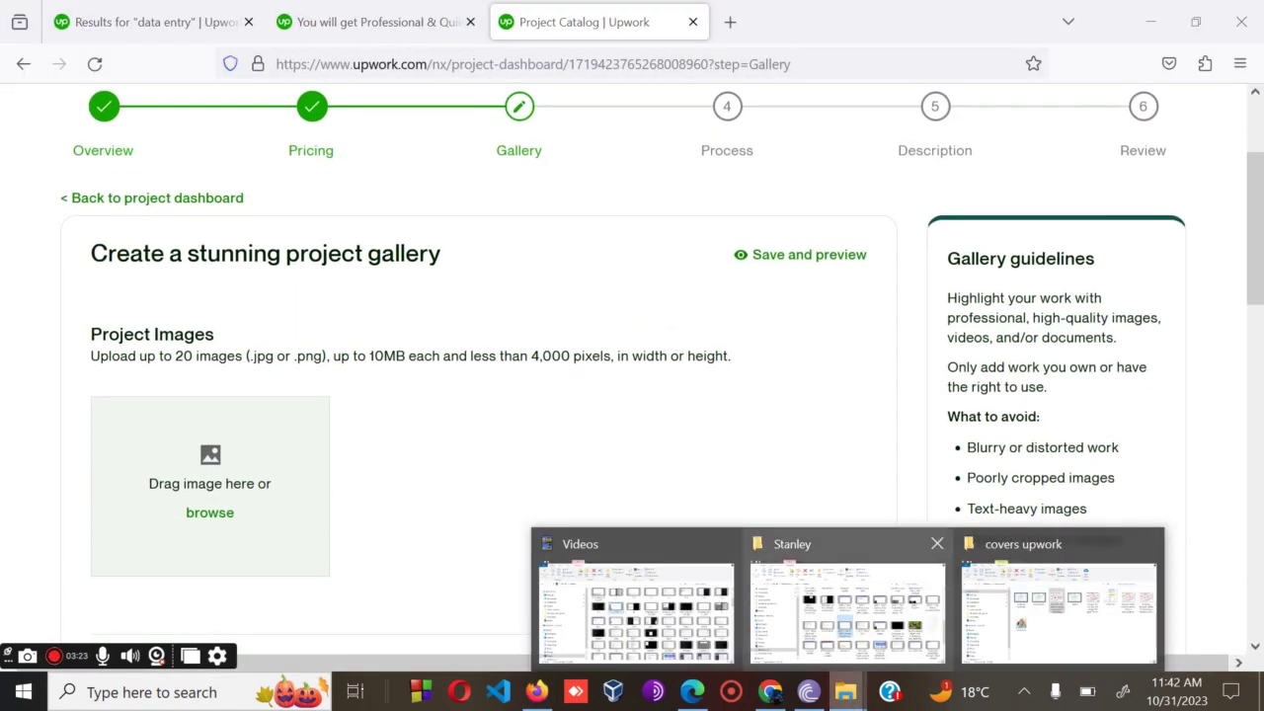
{"action": "left_click", "coordinate": [1077, 602]}
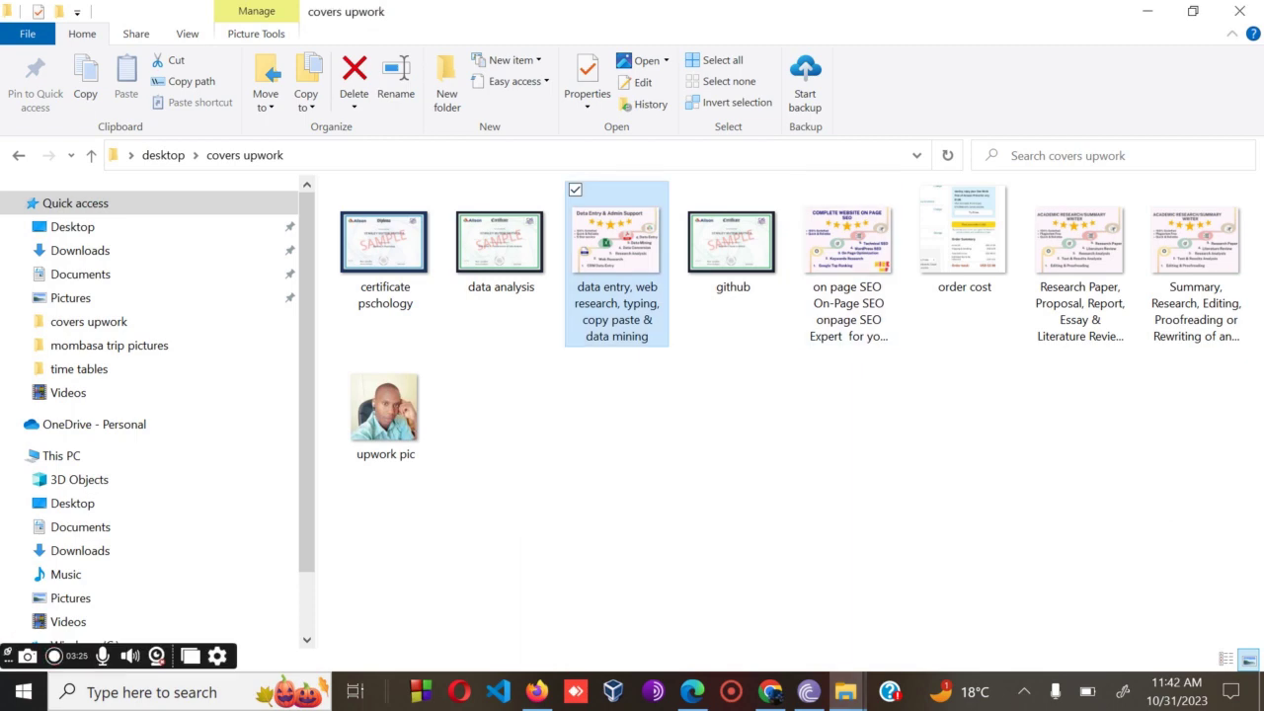
{"action": "left_click_drag", "start_coordinate": [889, 11], "coordinate": [1004, 36]}
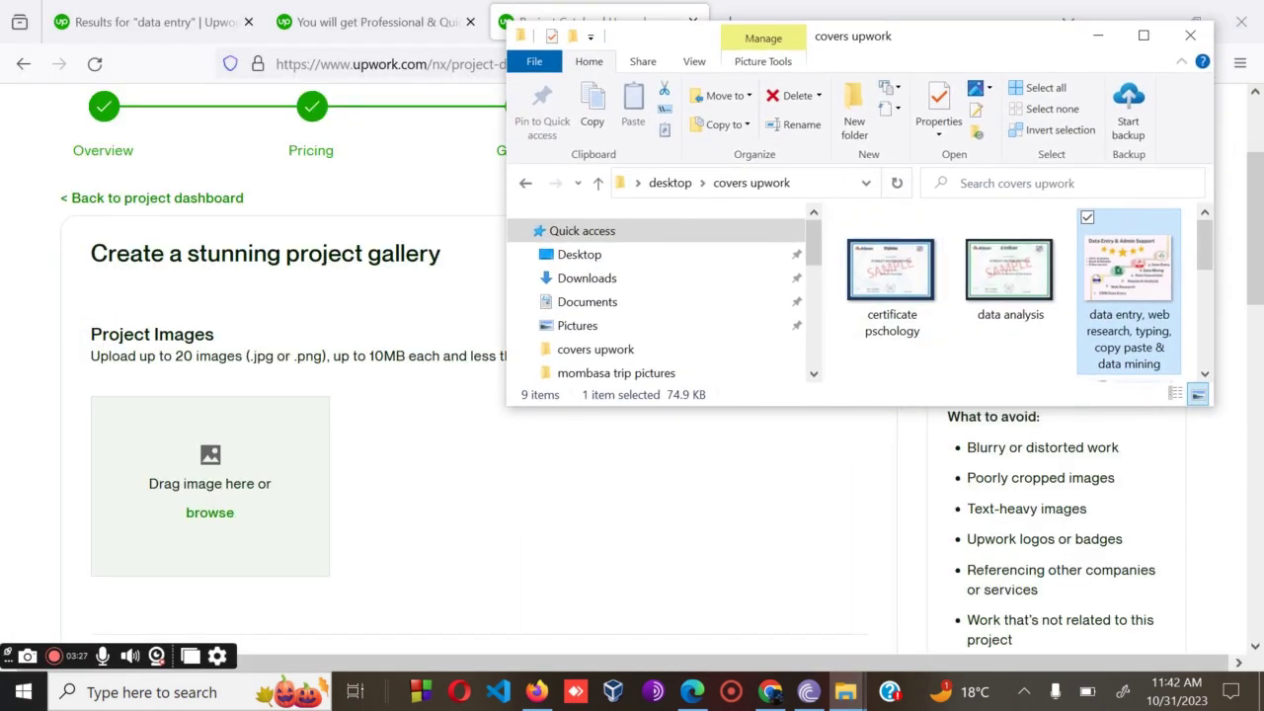
{"action": "left_click_drag", "start_coordinate": [1129, 287], "coordinate": [197, 544]}
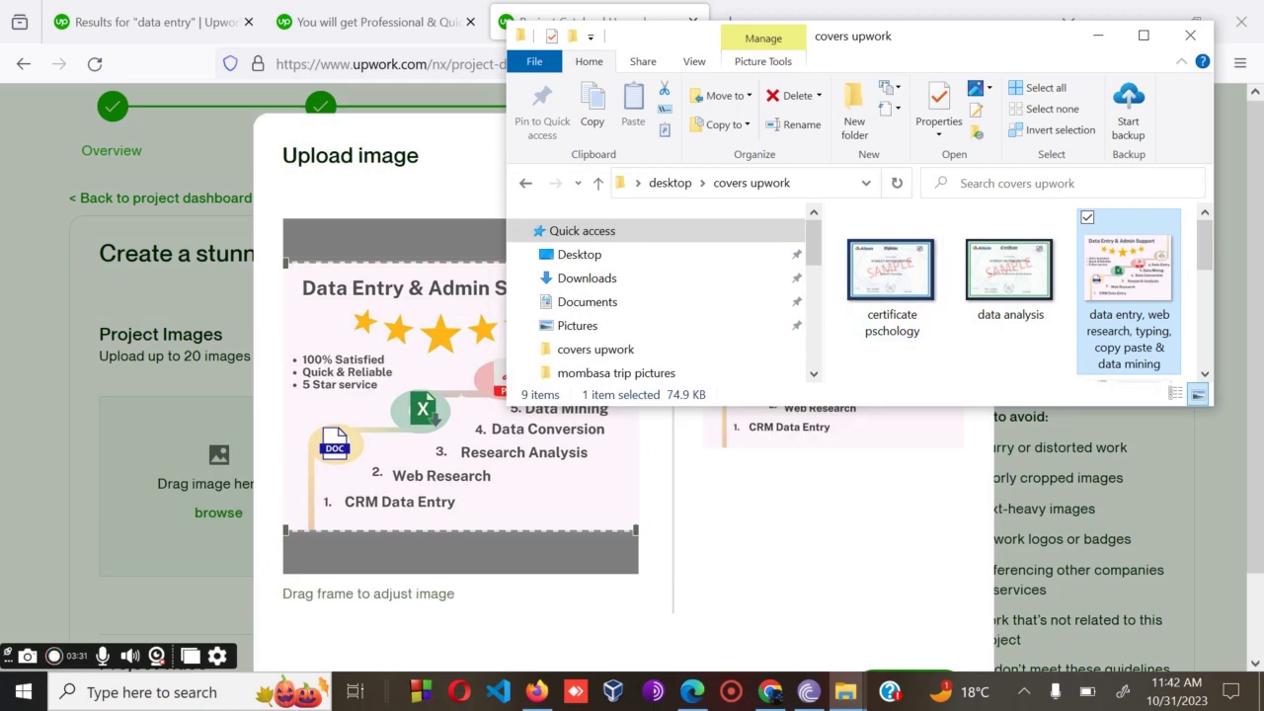
{"action": "key", "text": "alt+Tab"}
{"action": "scroll", "coordinate": [622, 396], "scroll_direction": "down", "scroll_amount": 2}
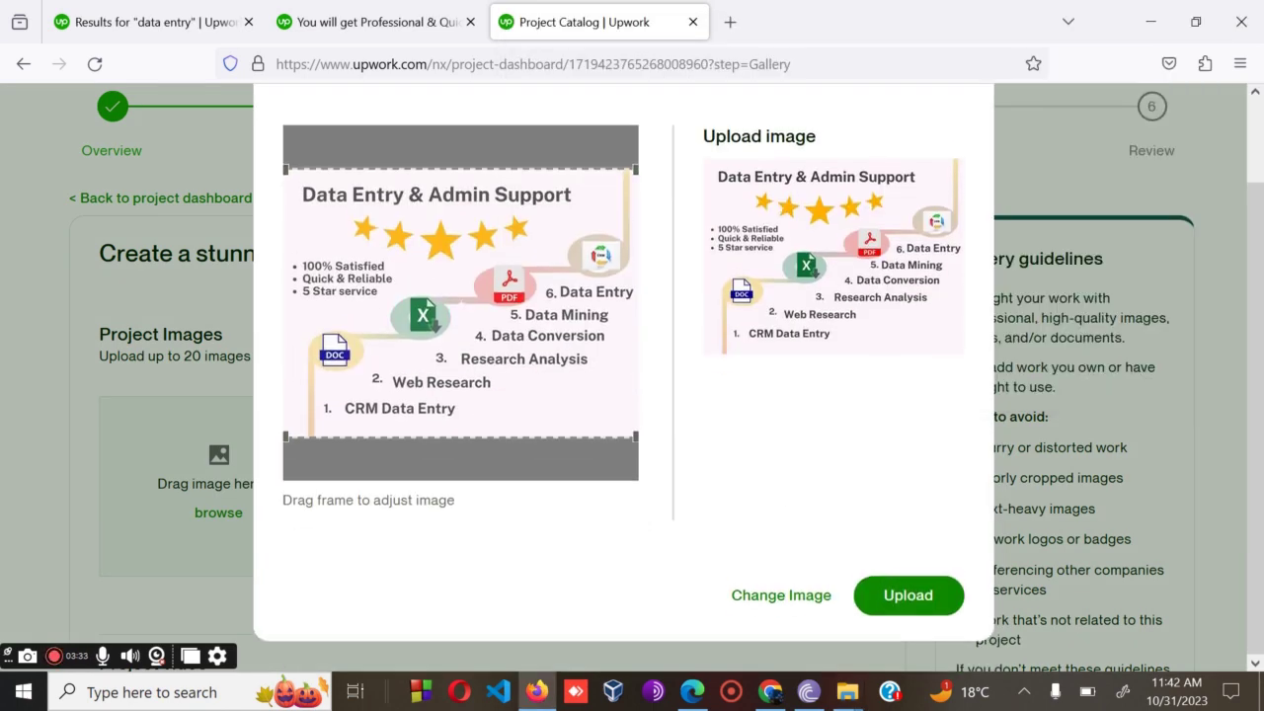
{"action": "left_click", "coordinate": [909, 596]}
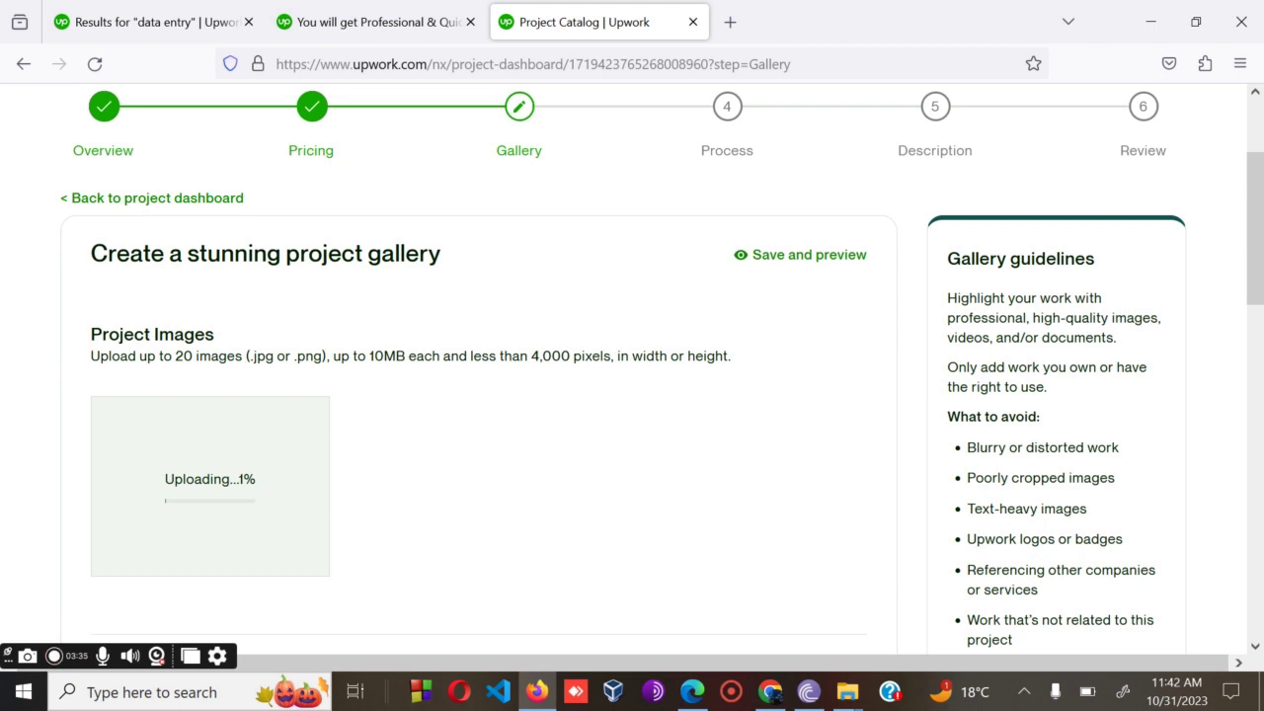
Check the project image and video upload areas, and look through the covers upwork folder for further gallery images
{"action": "scroll", "coordinate": [633, 395], "scroll_direction": "down", "scroll_amount": 2}
{"action": "scroll", "coordinate": [632, 395], "scroll_direction": "down", "scroll_amount": 3}
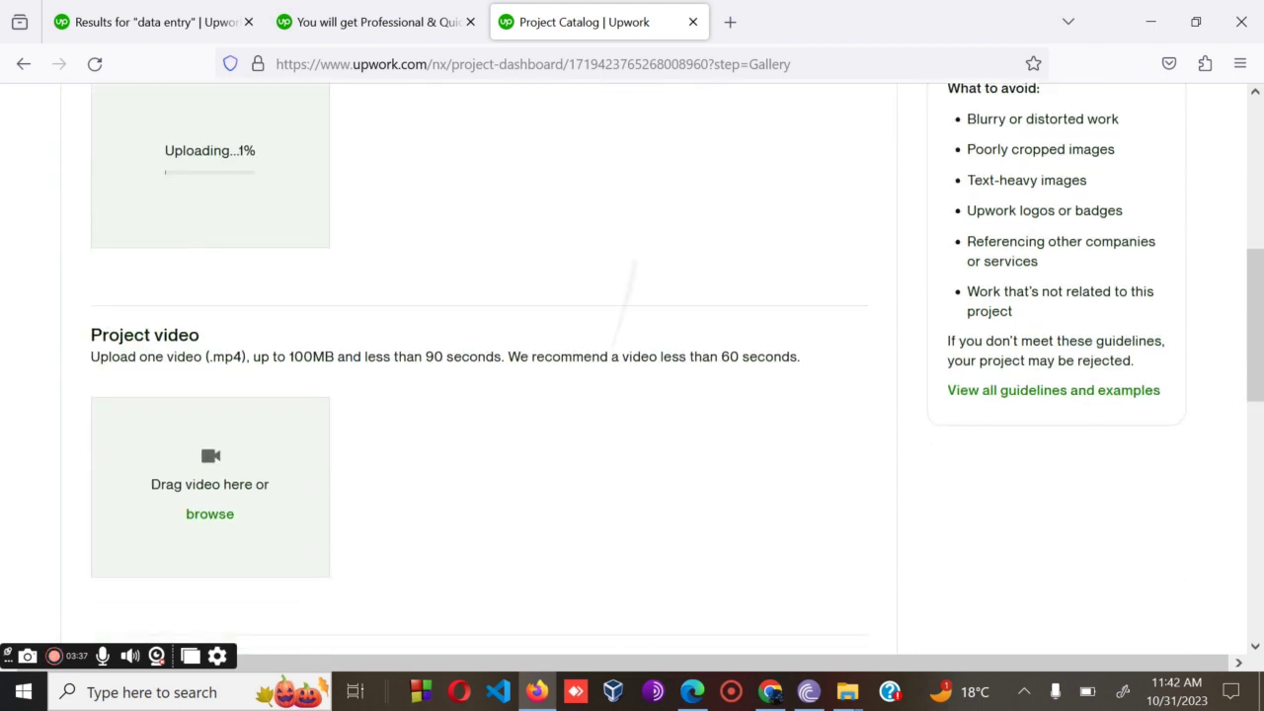
{"action": "scroll", "coordinate": [632, 395], "scroll_direction": "up", "scroll_amount": 2}
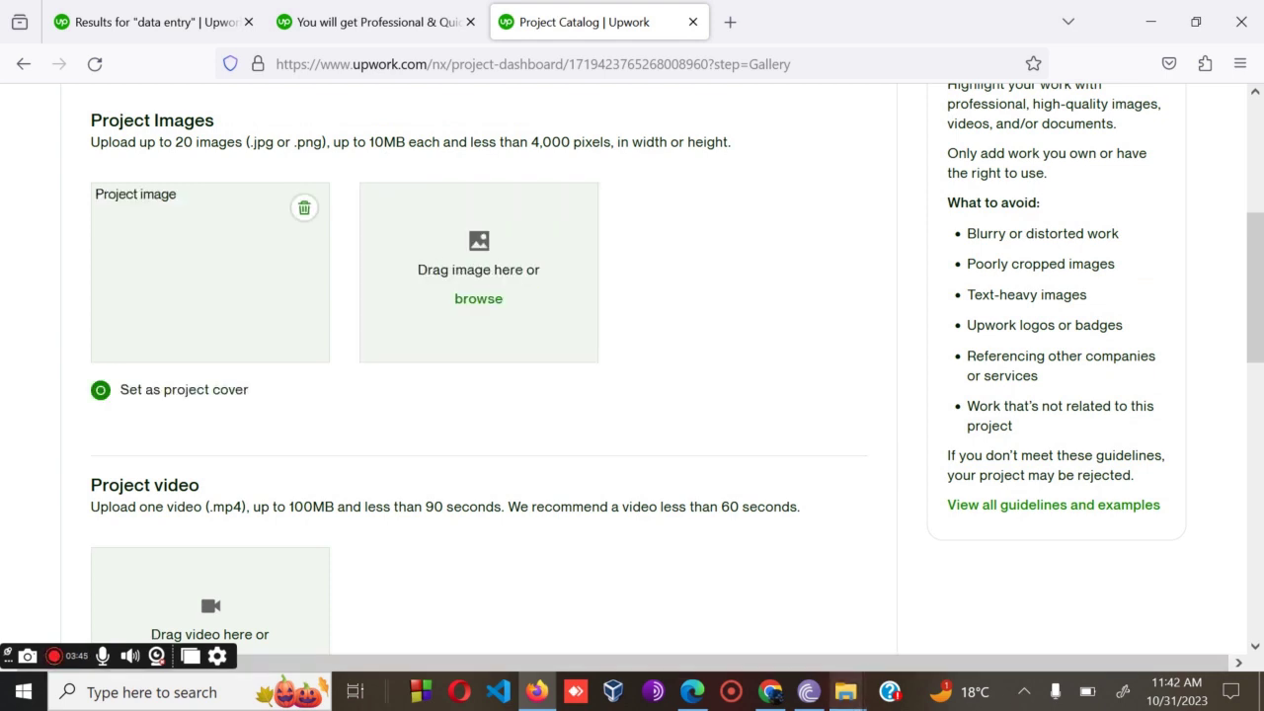
{"action": "mouse_move", "coordinate": [845, 691]}
{"action": "left_click", "coordinate": [1060, 599]}
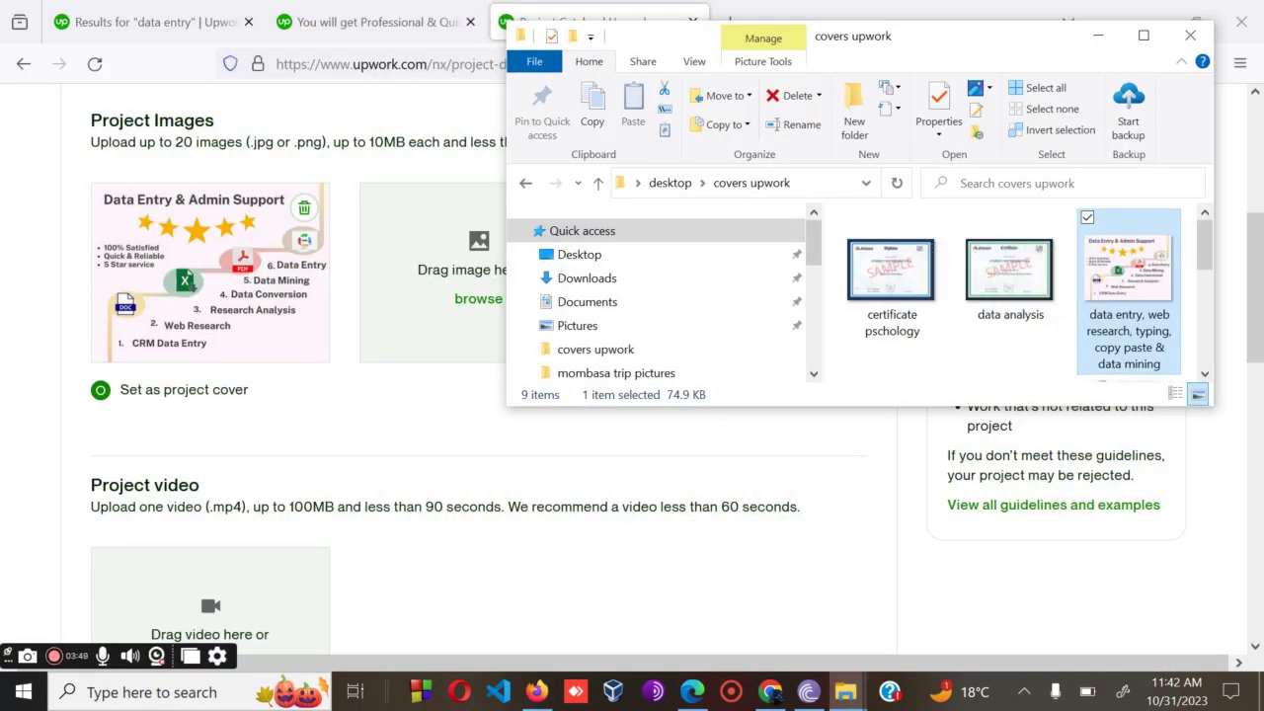
{"action": "scroll", "coordinate": [1007, 256], "scroll_direction": "down", "scroll_amount": 3}
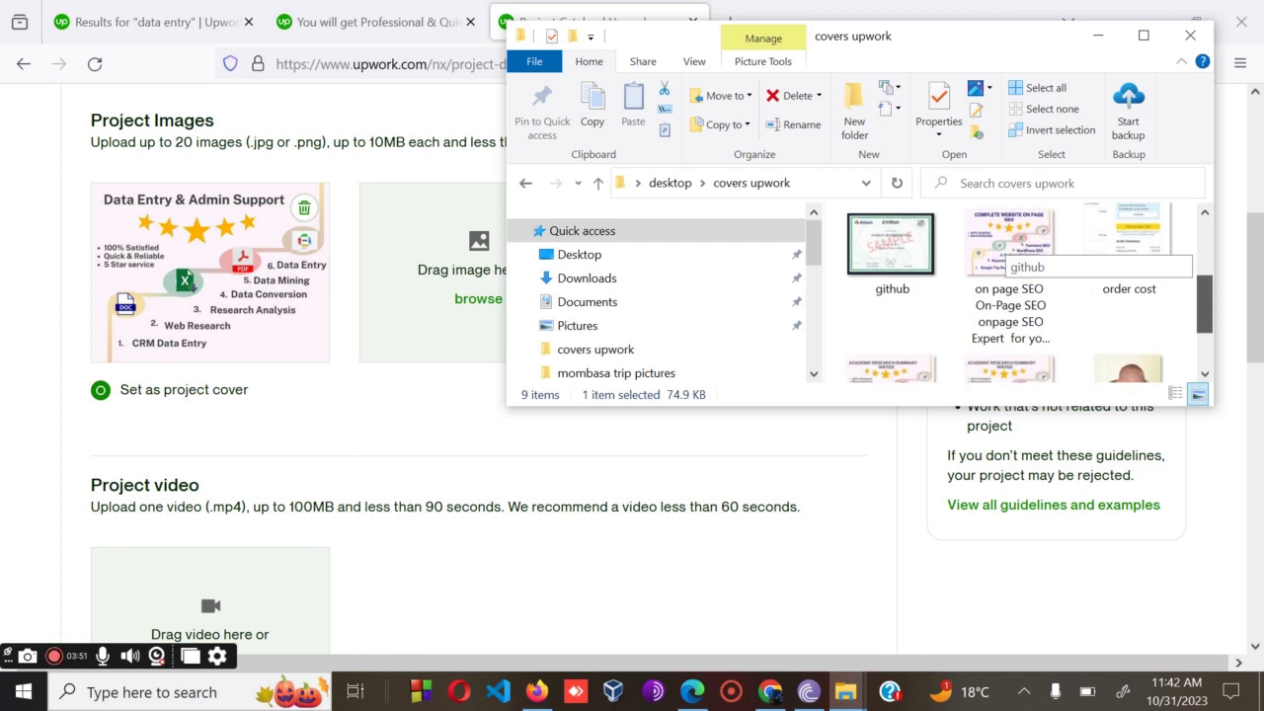
{"action": "scroll", "coordinate": [1008, 259], "scroll_direction": "down", "scroll_amount": 2}
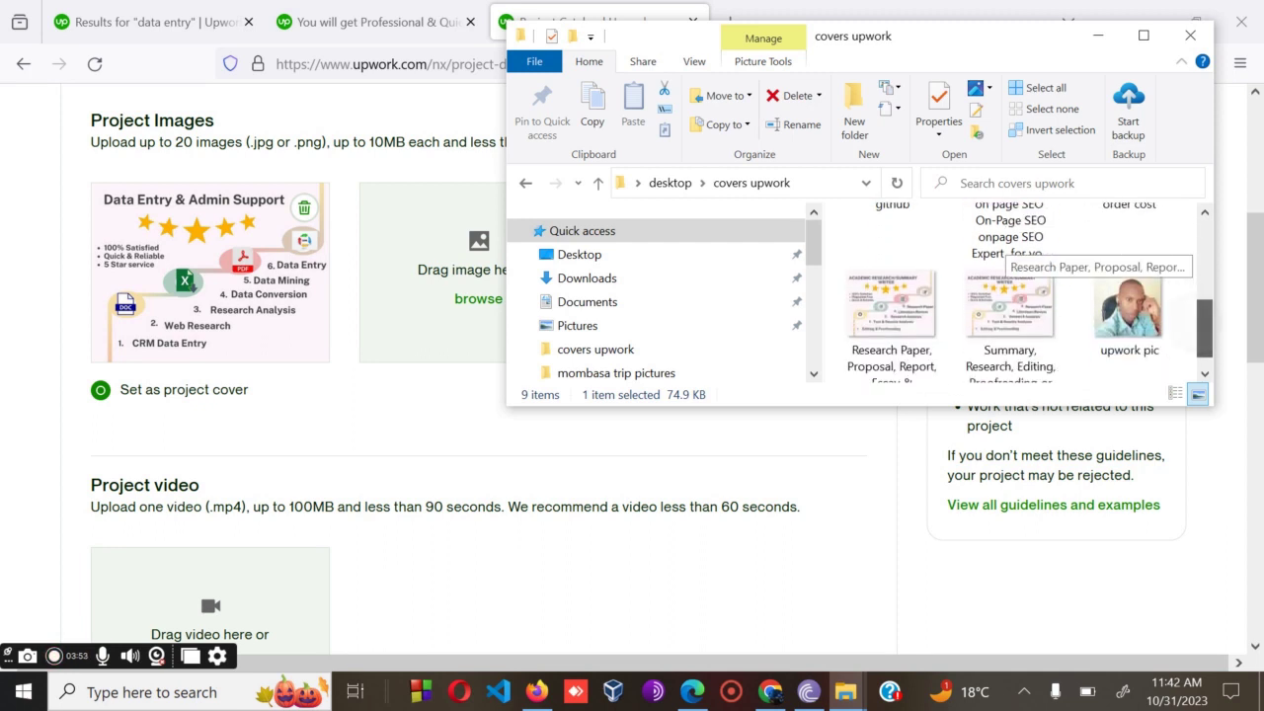
{"action": "scroll", "coordinate": [1008, 259], "scroll_direction": "down", "scroll_amount": 1}
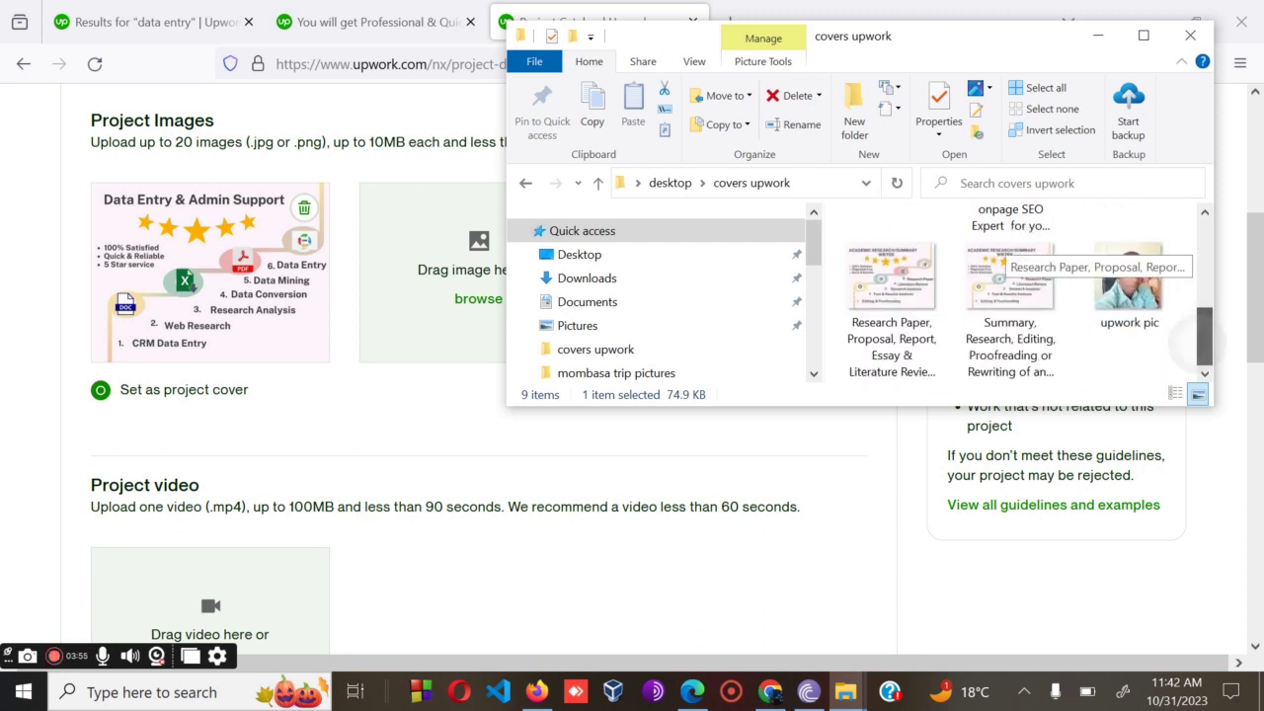
{"action": "left_click_drag", "start_coordinate": [1202, 340], "coordinate": [1204, 269]}
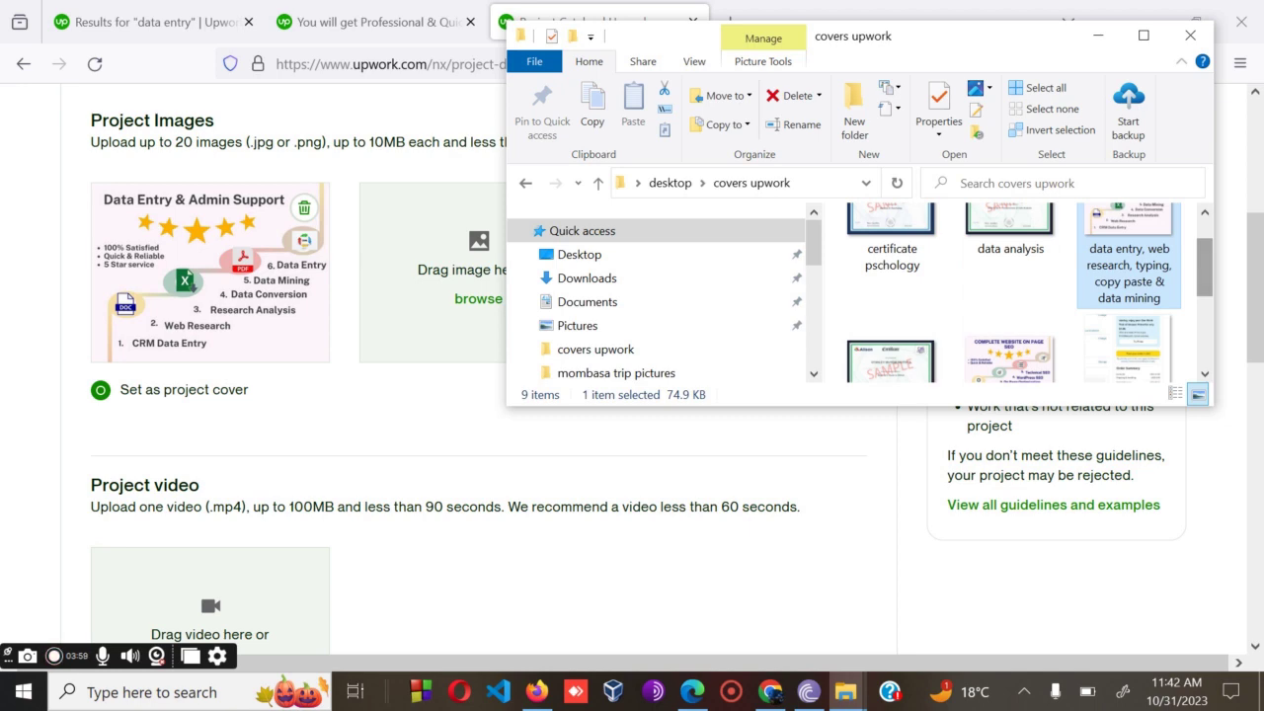
Continue from the Gallery to the Process stage without adding a project video or sample documents
{"action": "key", "text": "alt+Tab"}
{"action": "scroll", "coordinate": [632, 366], "scroll_direction": "up", "scroll_amount": 4}
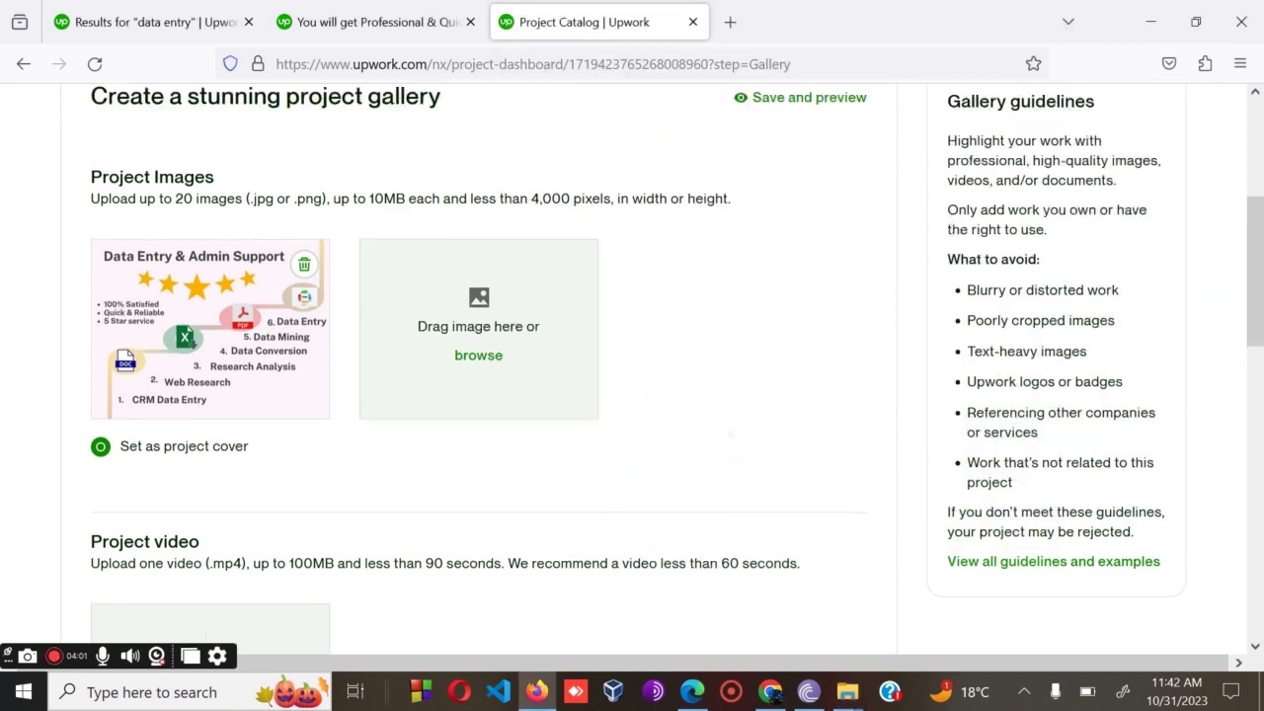
{"action": "scroll", "coordinate": [632, 366], "scroll_direction": "down", "scroll_amount": 10}
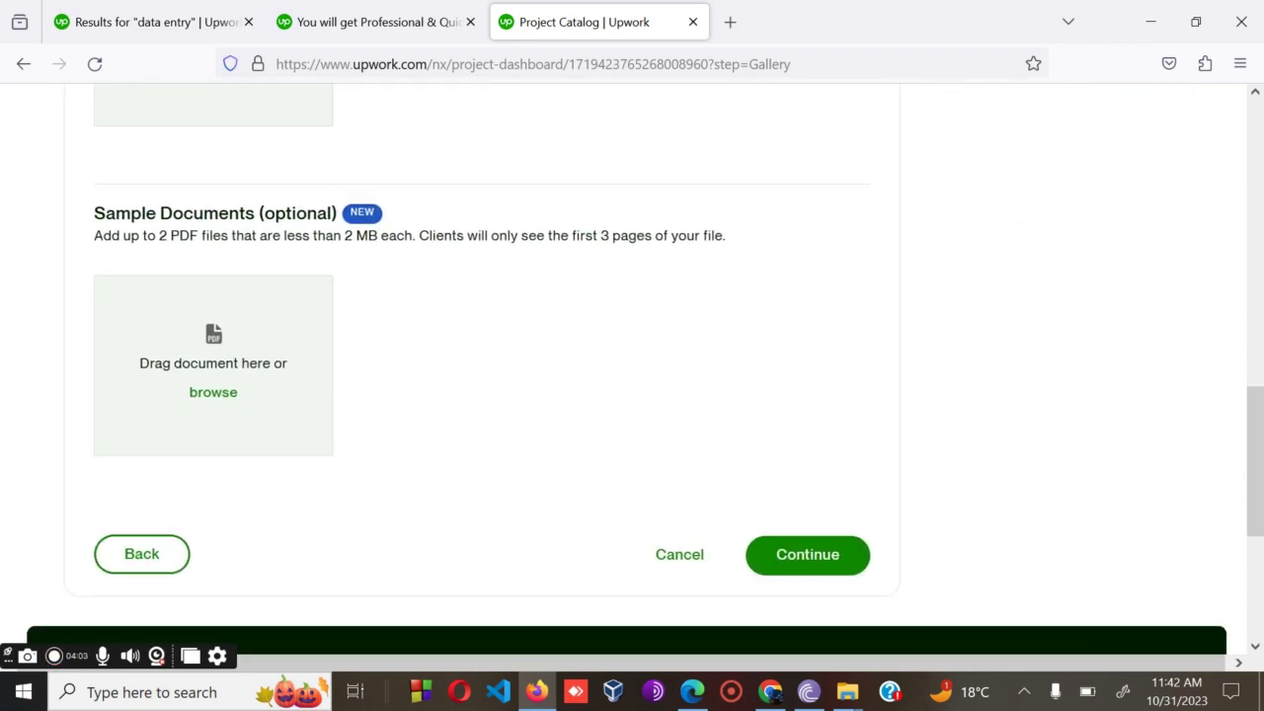
{"action": "left_click", "coordinate": [804, 554]}
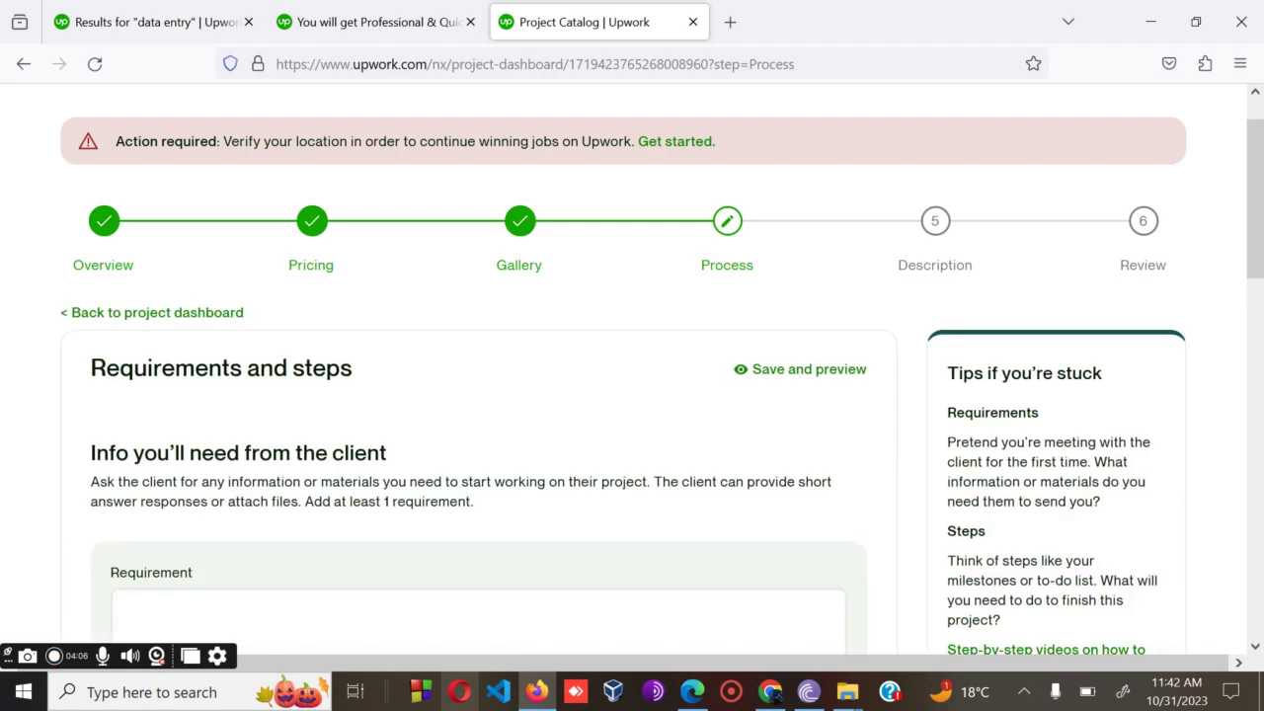
{"action": "scroll", "coordinate": [632, 375], "scroll_direction": "down", "scroll_amount": 2}
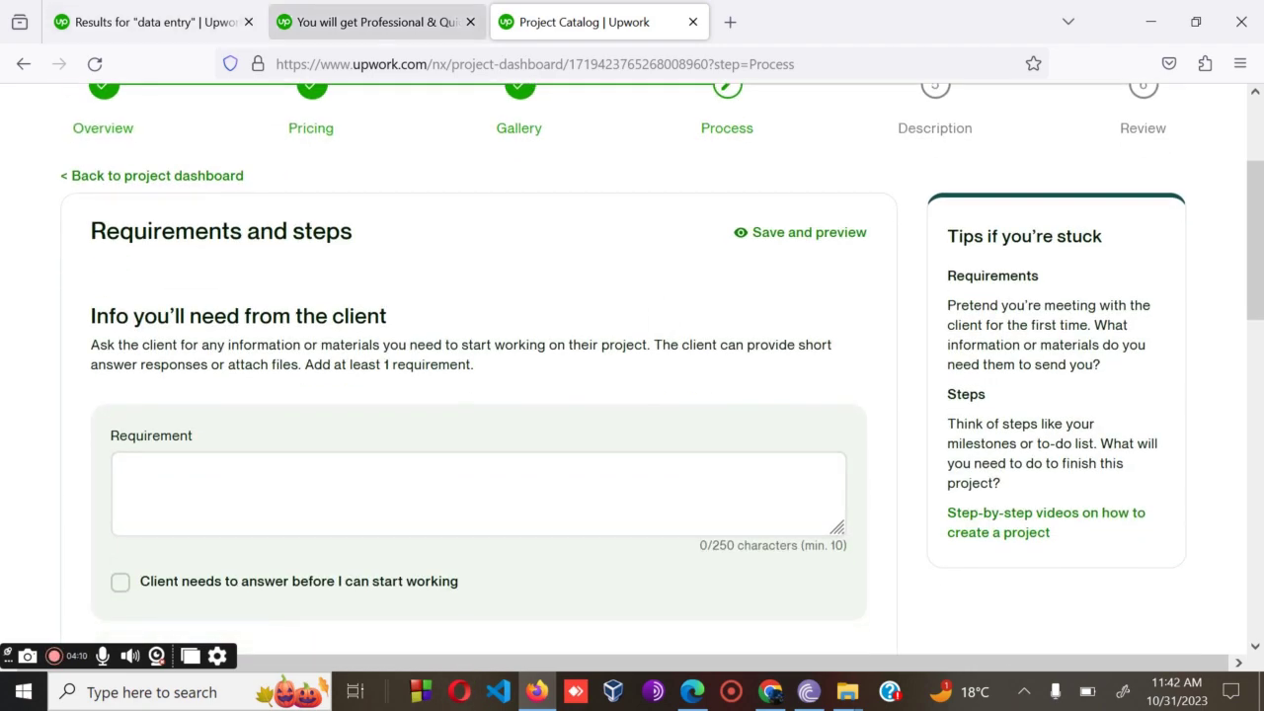
Copy the client requirement "Do you provide detailed instructions, time frame and relevant guidelines to commence the project?" from the model listing
{"action": "left_click", "coordinate": [375, 22]}
{"action": "scroll", "coordinate": [431, 382], "scroll_direction": "down", "scroll_amount": 10}
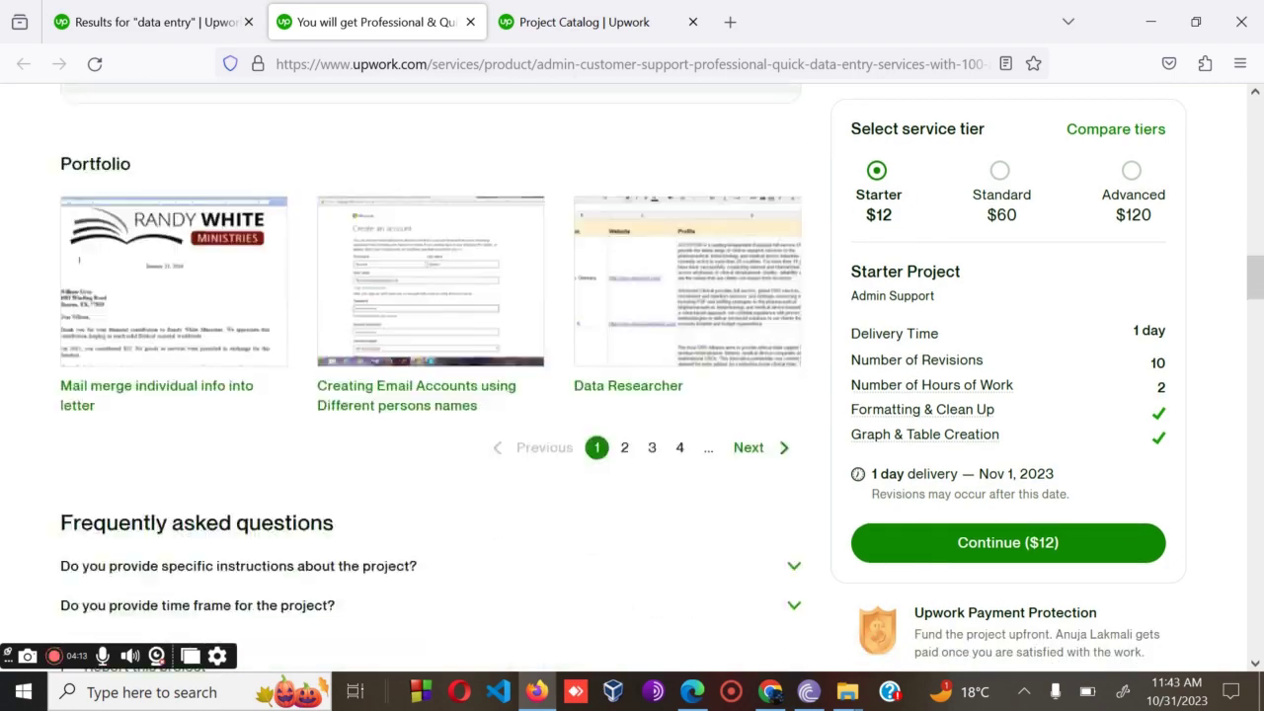
{"action": "scroll", "coordinate": [431, 381], "scroll_direction": "down", "scroll_amount": 15}
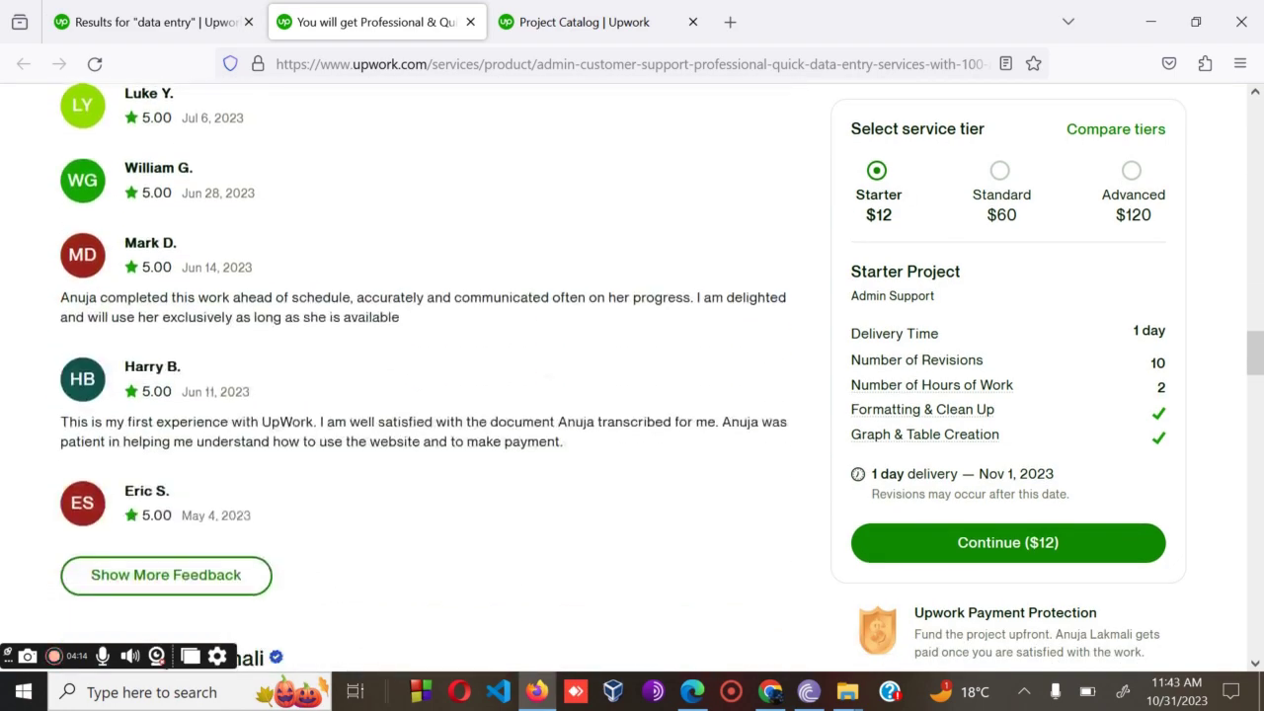
{"action": "scroll", "coordinate": [430, 382], "scroll_direction": "down", "scroll_amount": 2}
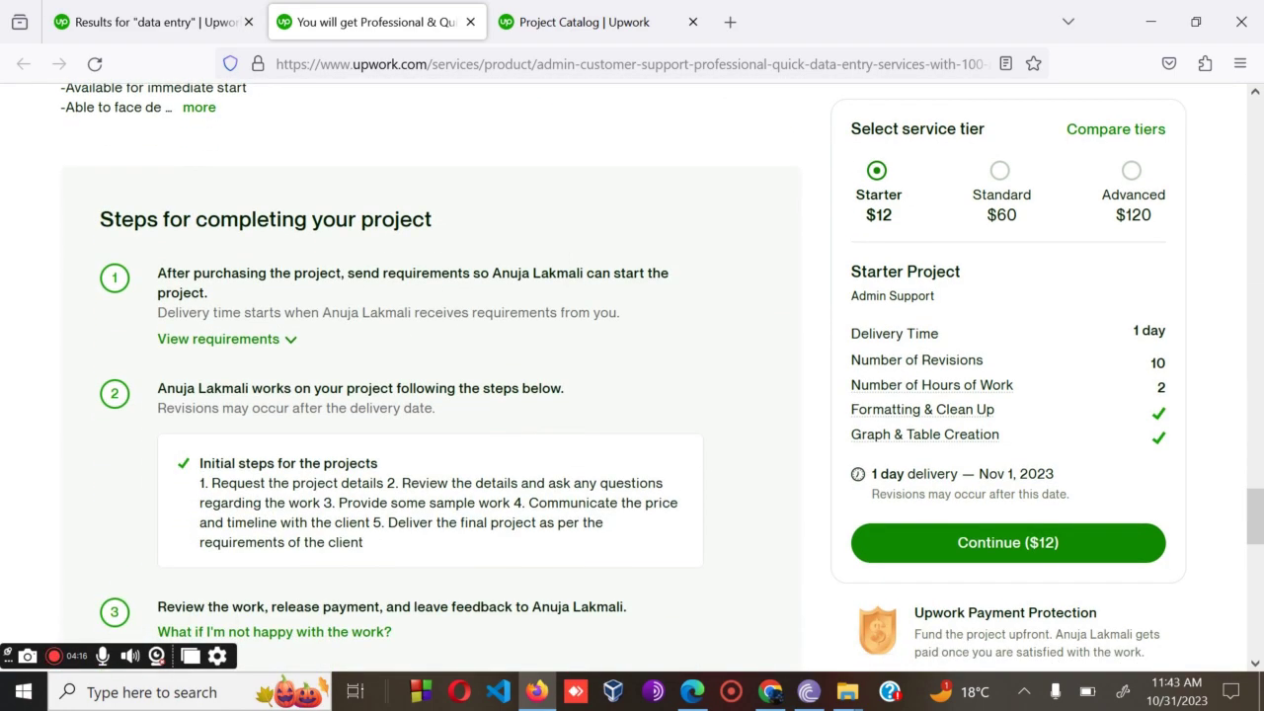
{"action": "left_click", "coordinate": [227, 339]}
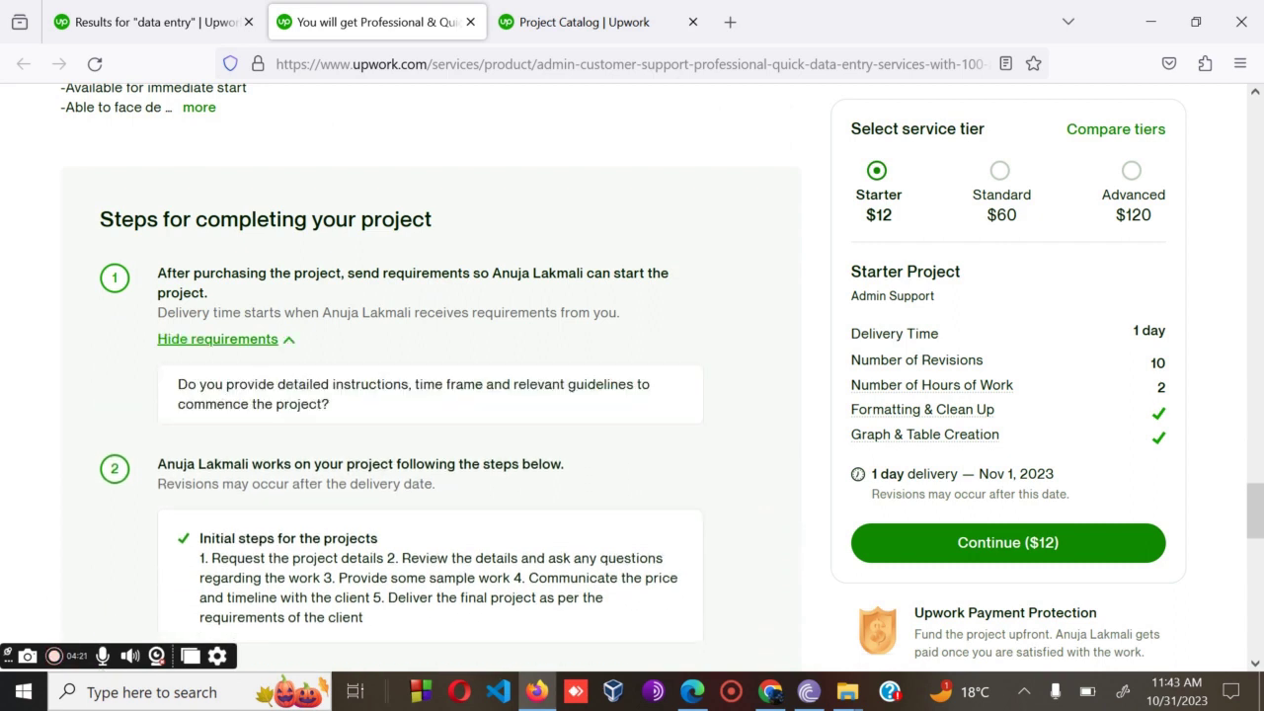
{"action": "left_click_drag", "start_coordinate": [330, 405], "coordinate": [177, 384]}
{"action": "key", "text": "ctrl+c"}
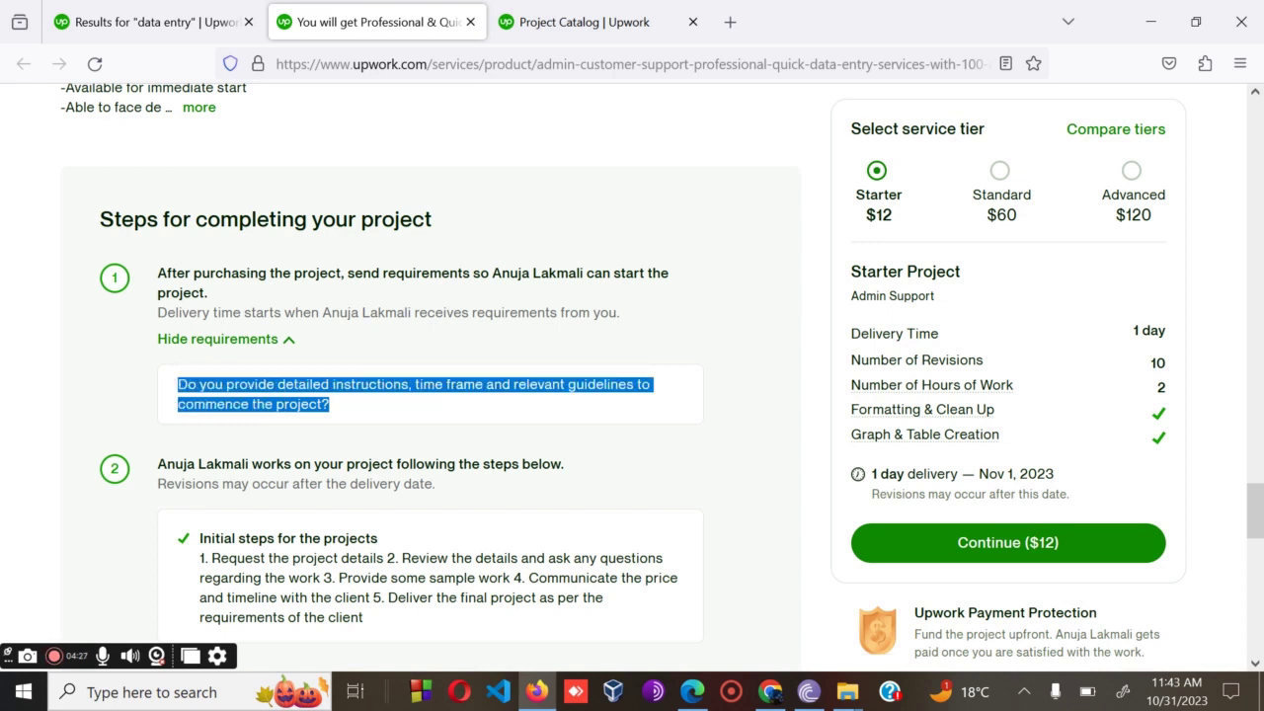
Fill the client requirement with the copied question about detailed instructions, time frame and guidelines, deleting and re-entering the word "you"
{"action": "key", "text": "ctrl+Tab"}
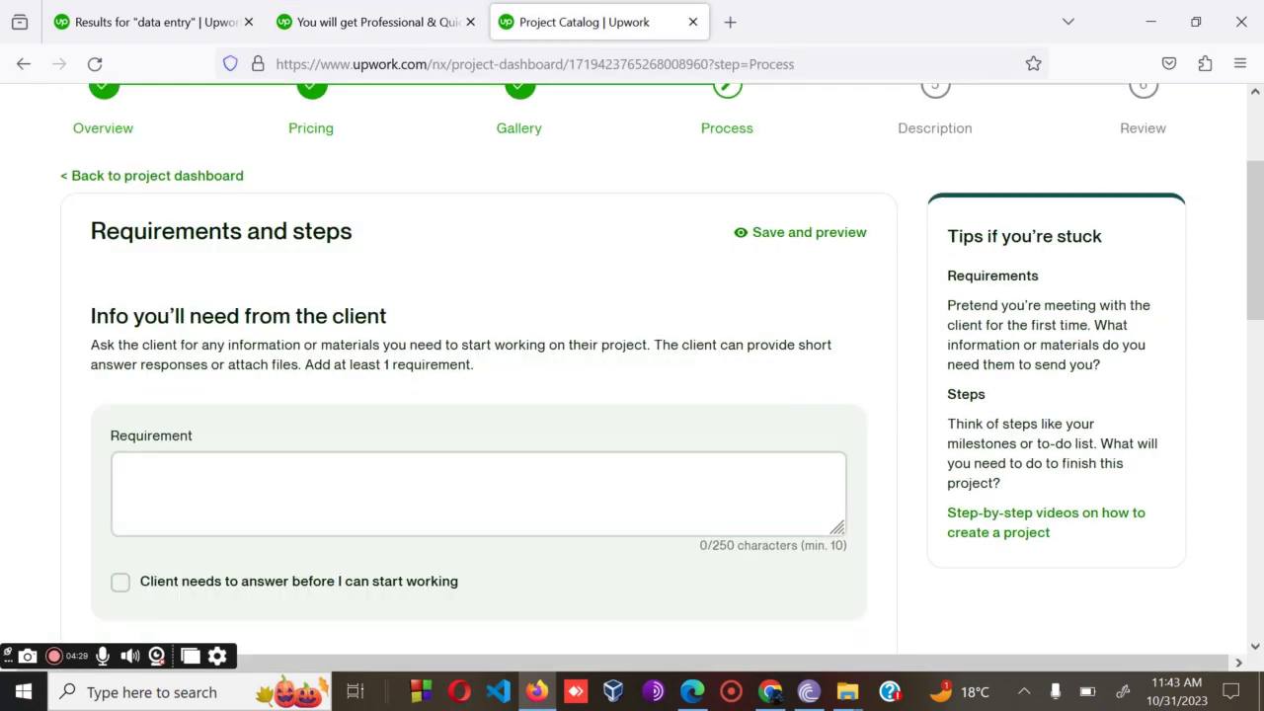
{"action": "key", "text": "ctrl+v"}
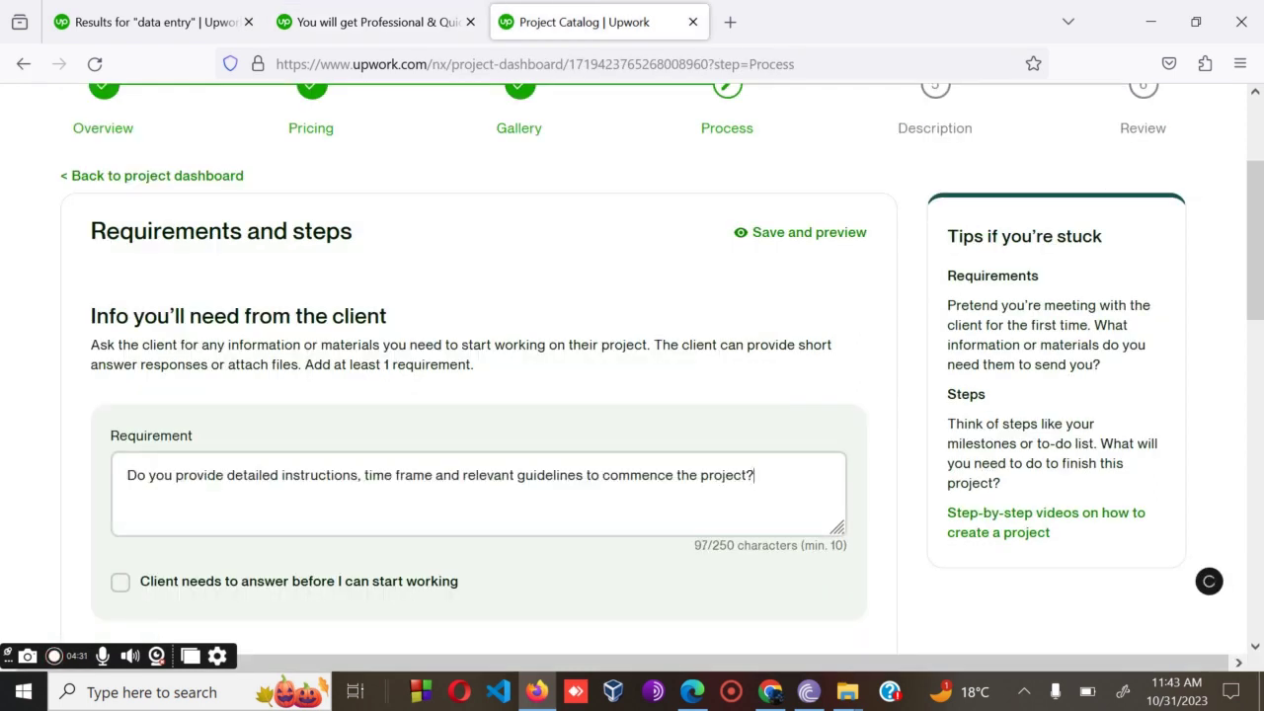
{"action": "key", "text": "BackSpace"}
{"action": "key", "text": "BackSpace"}
{"action": "key", "text": "BackSpace"}
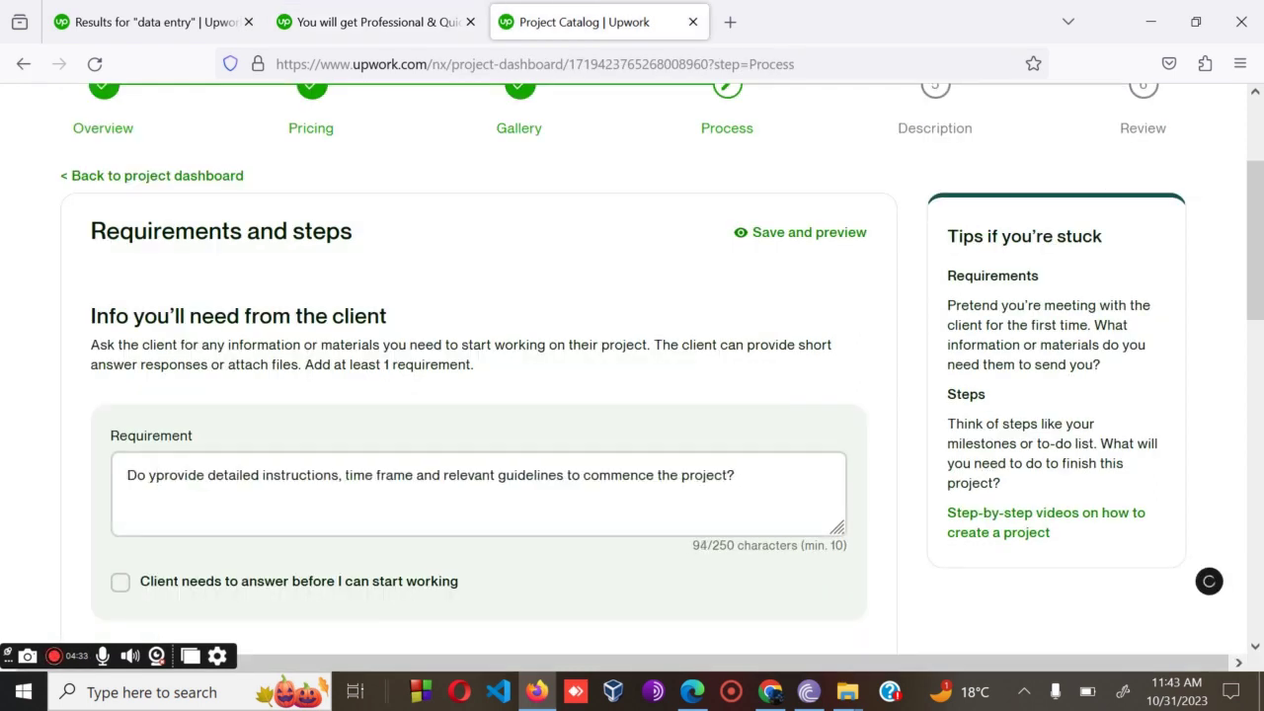
{"action": "key", "text": "BackSpace"}
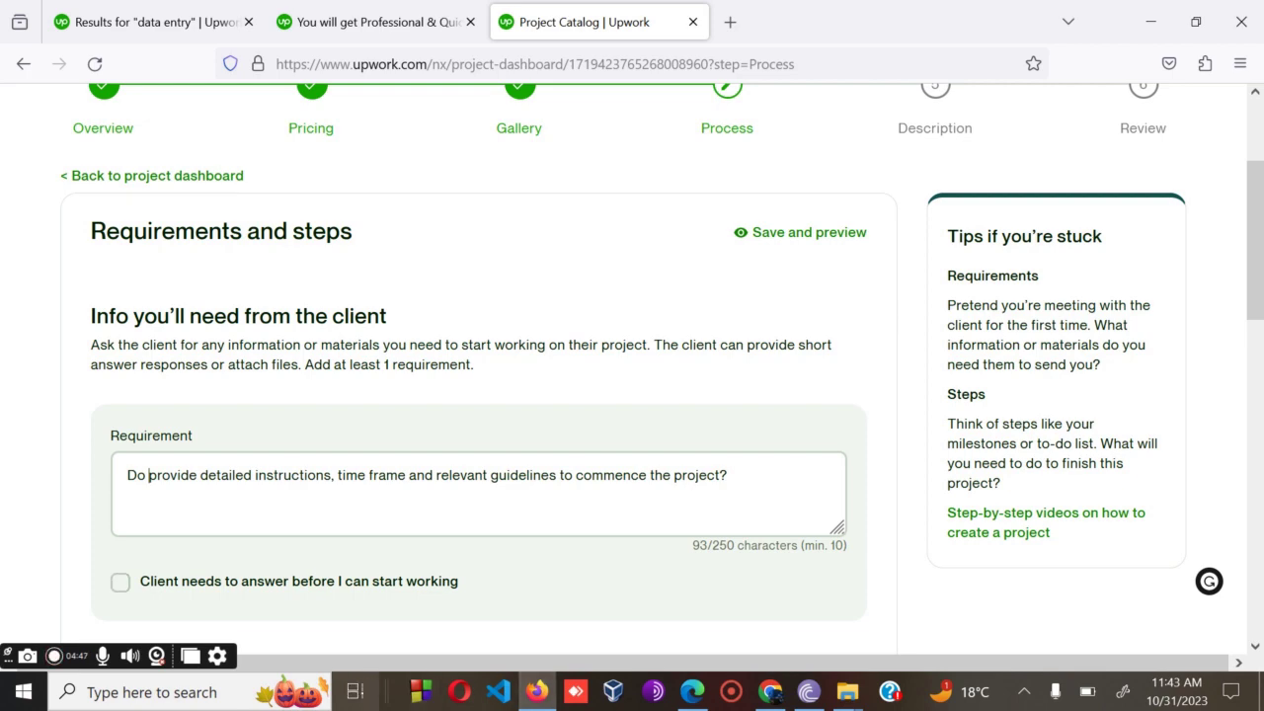
{"action": "scroll", "coordinate": [479, 395], "scroll_direction": "down", "scroll_amount": 4}
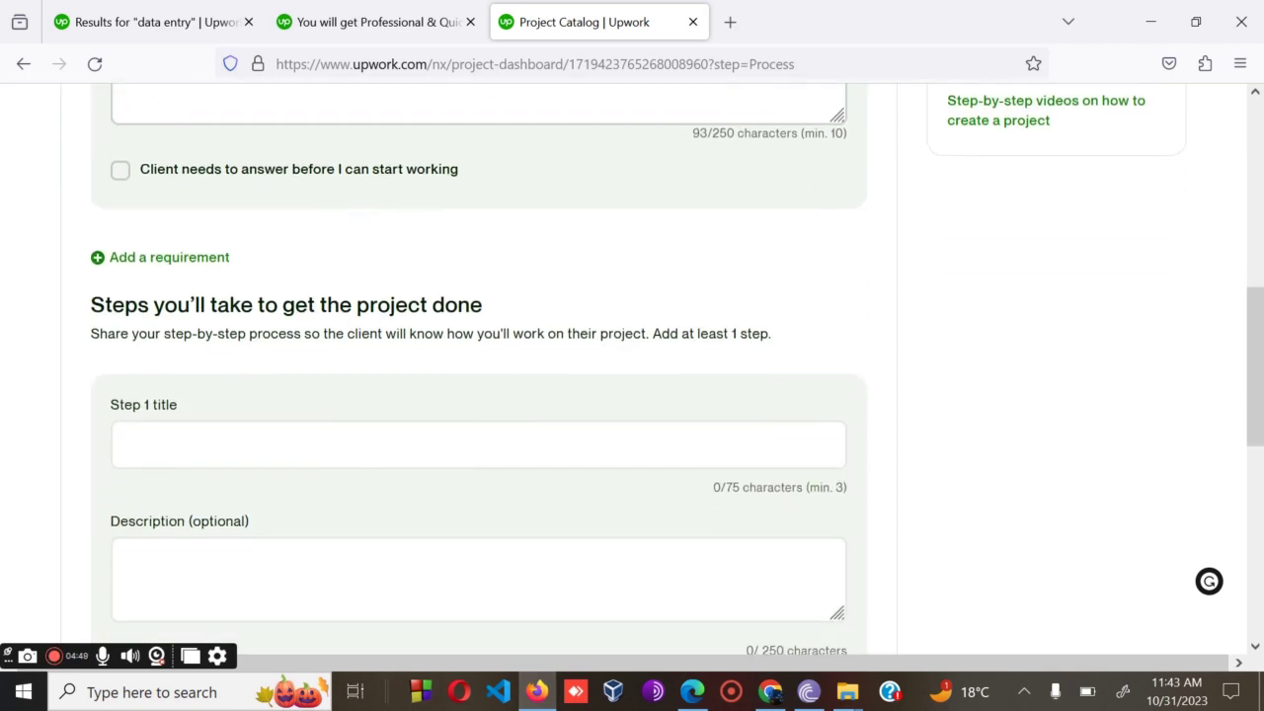
{"action": "scroll", "coordinate": [148, 171], "scroll_direction": "up", "scroll_amount": 2}
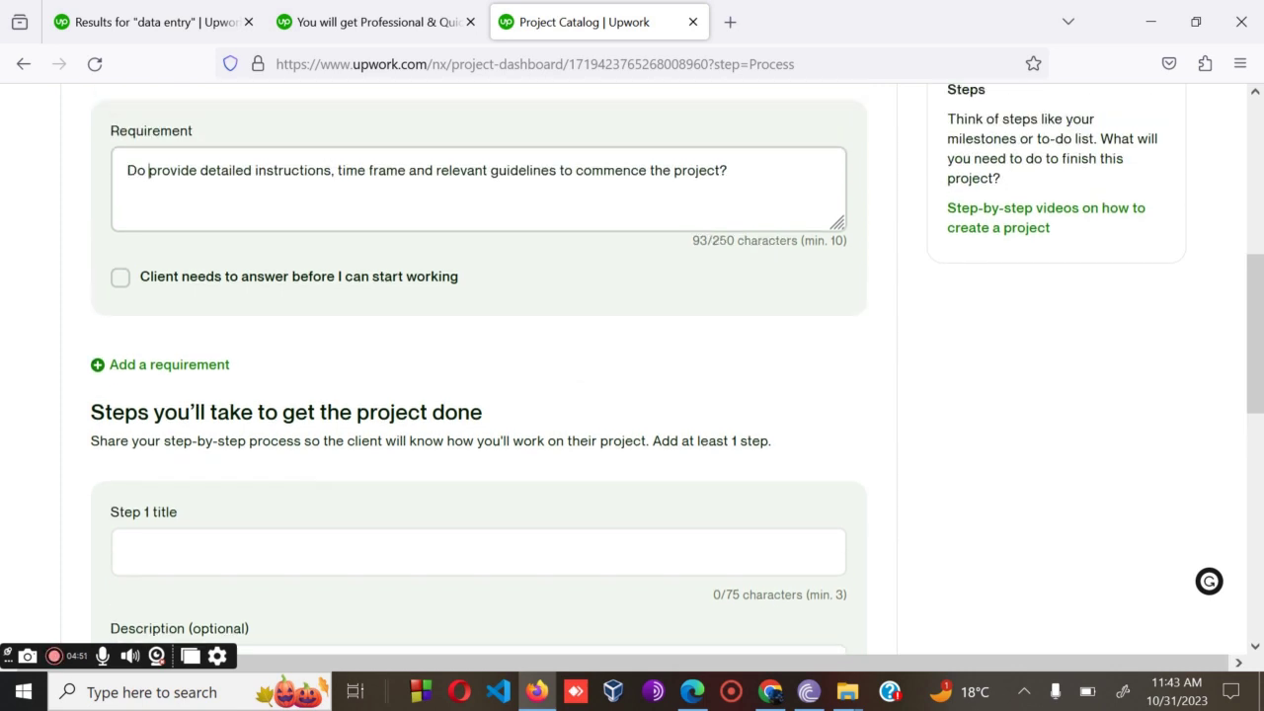
{"action": "type", "text": "you"}
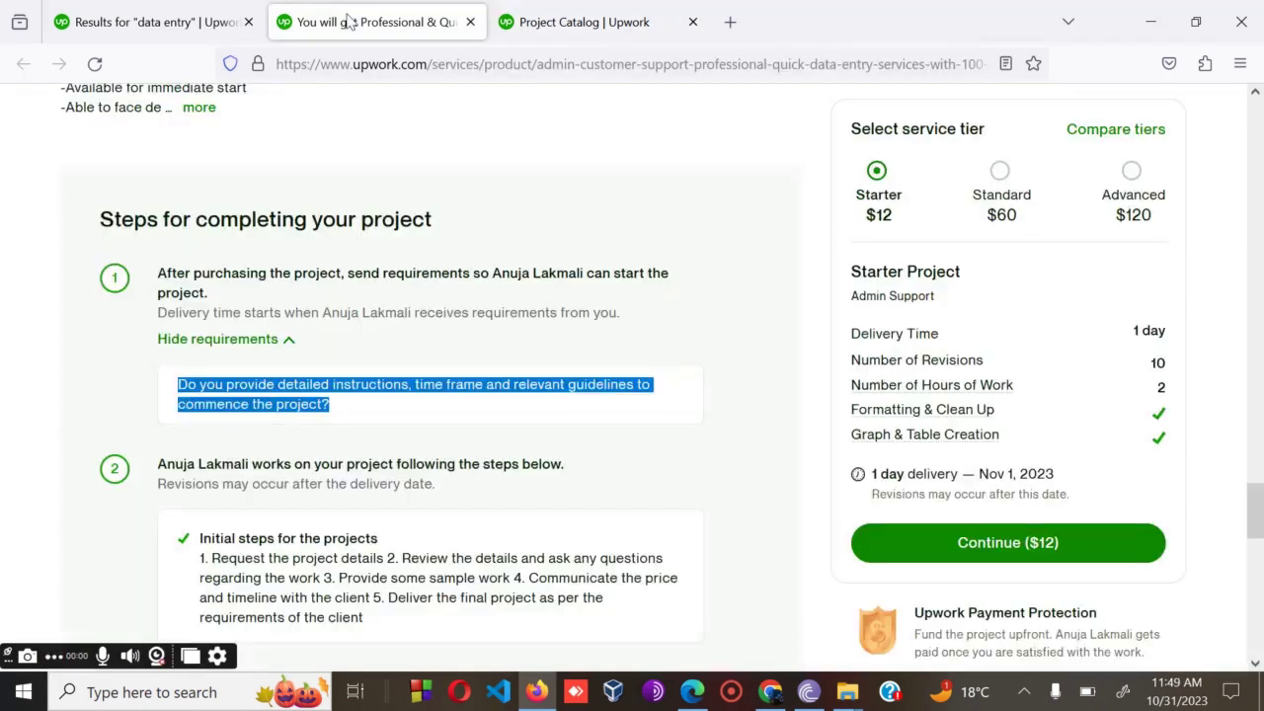
Enter "Initial steps for the projects" from the model listing as the Step 1 title in the project form
{"action": "scroll", "coordinate": [415, 415], "scroll_direction": "down", "scroll_amount": 4}
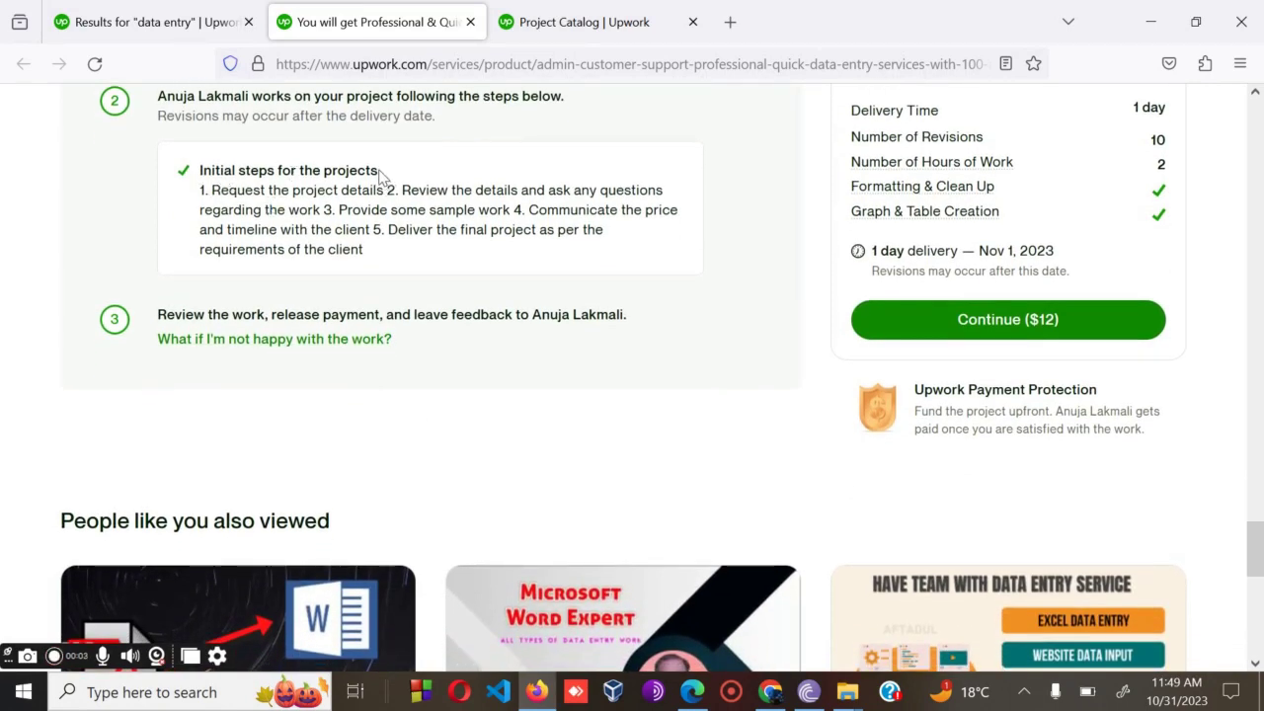
{"action": "left_click_drag", "start_coordinate": [379, 170], "coordinate": [198, 167]}
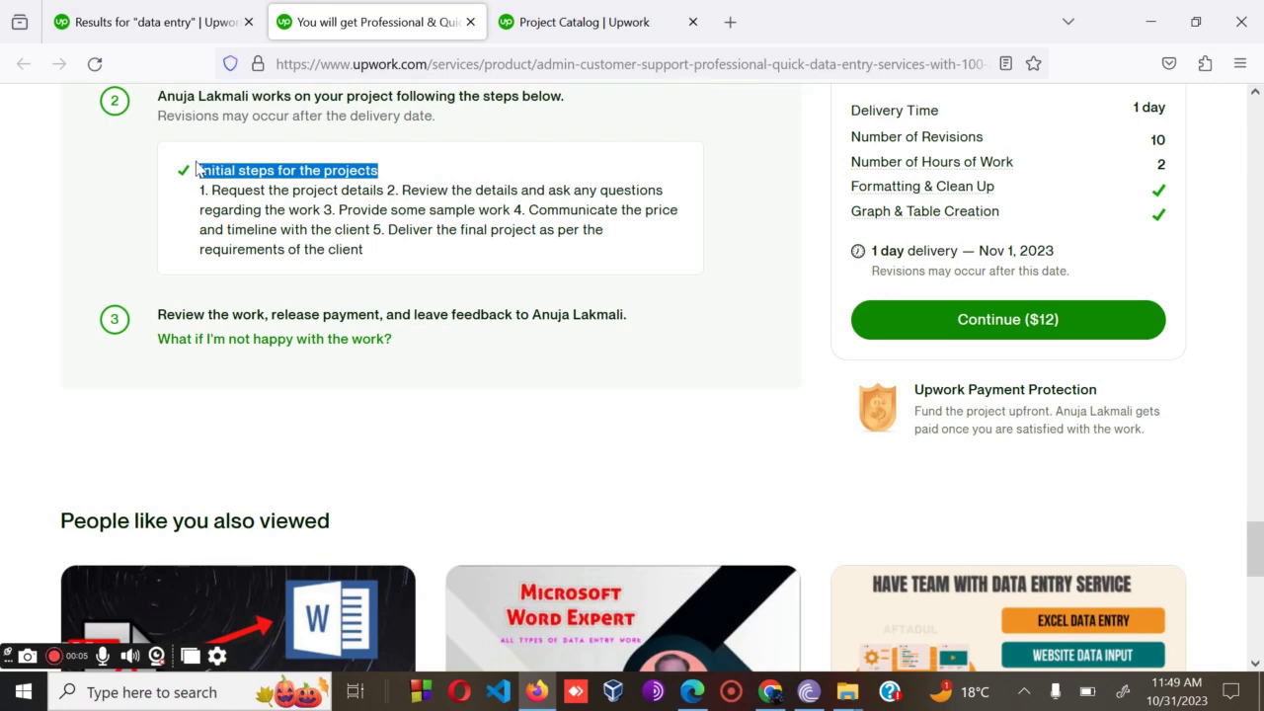
{"action": "scroll", "coordinate": [198, 168], "scroll_direction": "up", "scroll_amount": 4}
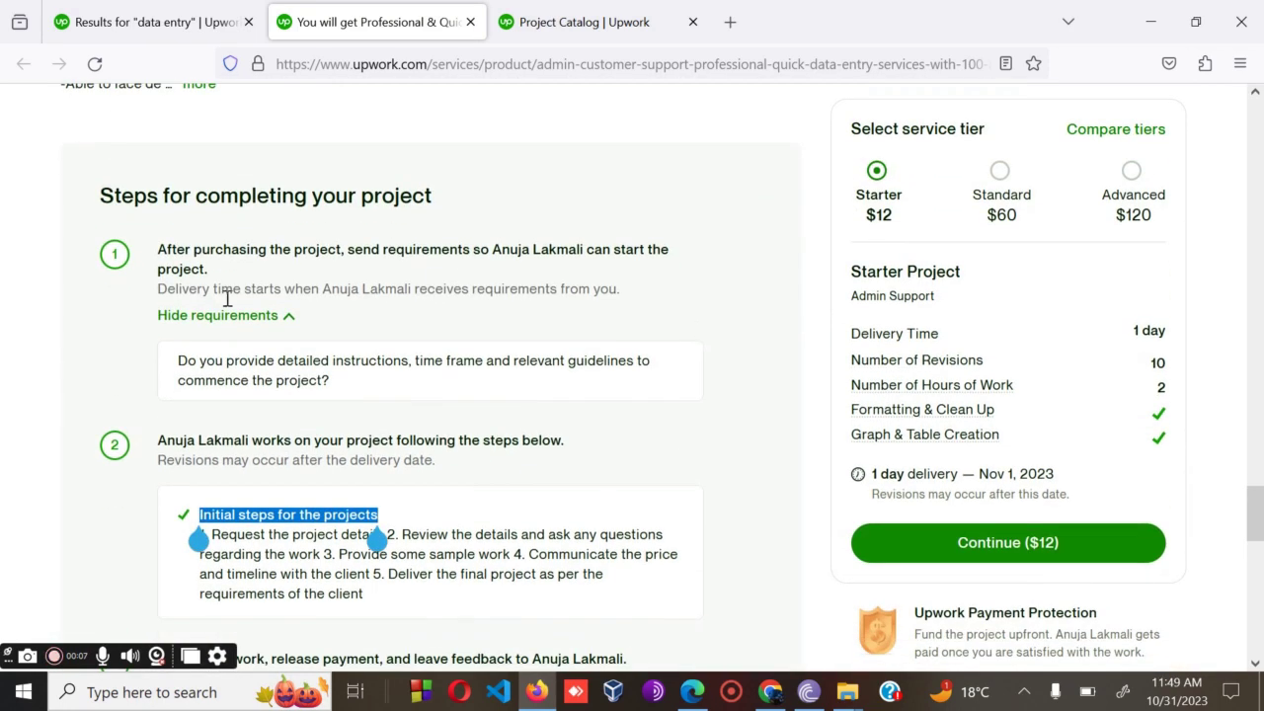
{"action": "left_click", "coordinate": [539, 22]}
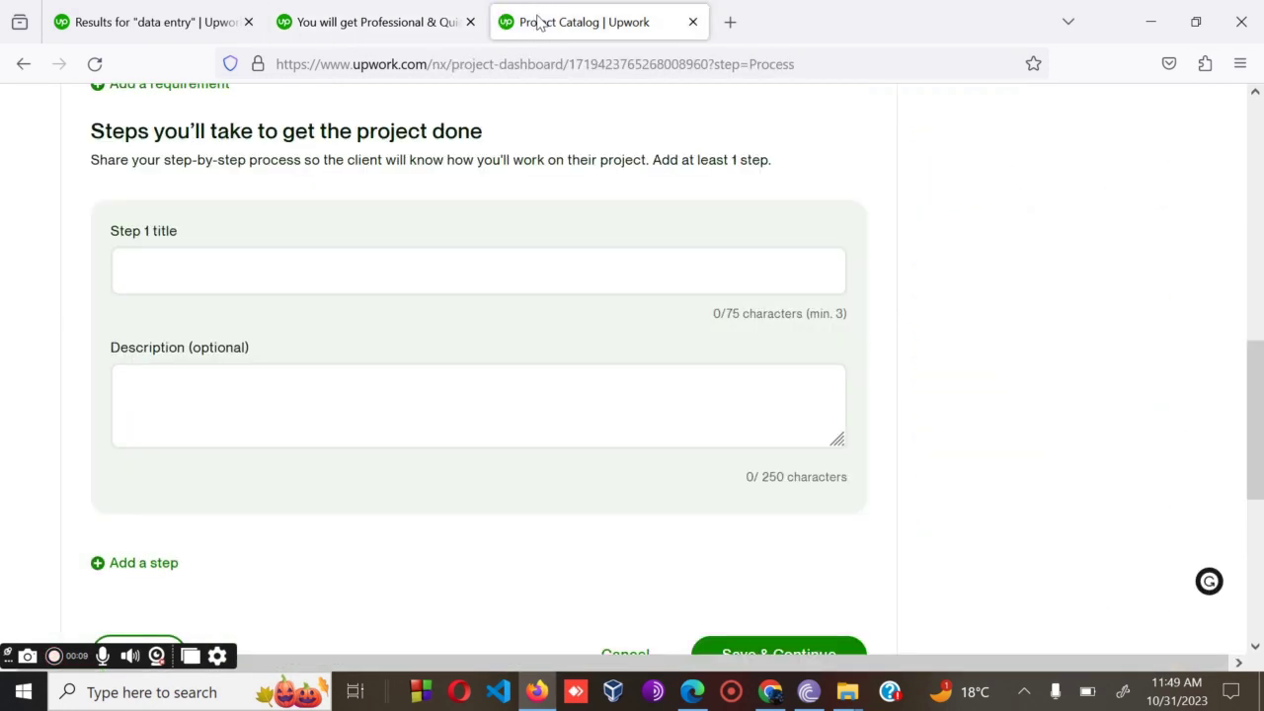
{"action": "left_click", "coordinate": [302, 288]}
{"action": "type", "text": "Initial steps for the projects"}
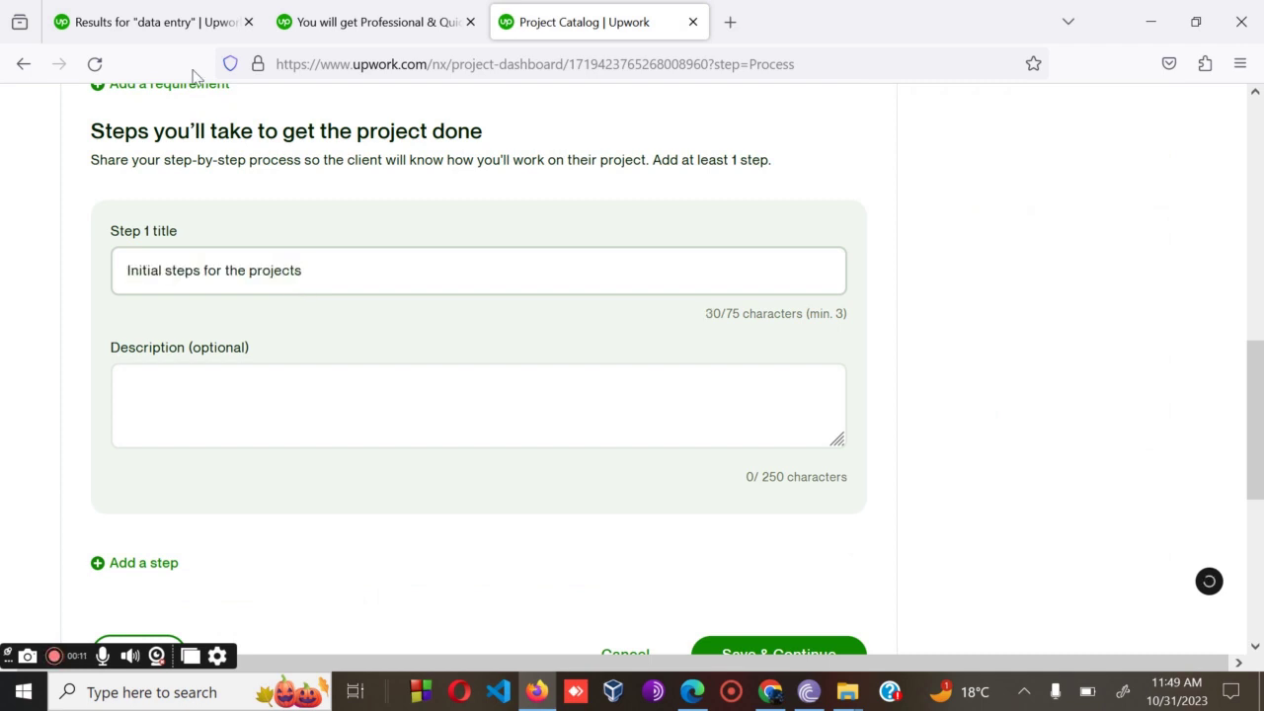
Copy the five-point description under "Initial steps for the projects" from the model listing
{"action": "left_click", "coordinate": [361, 30]}
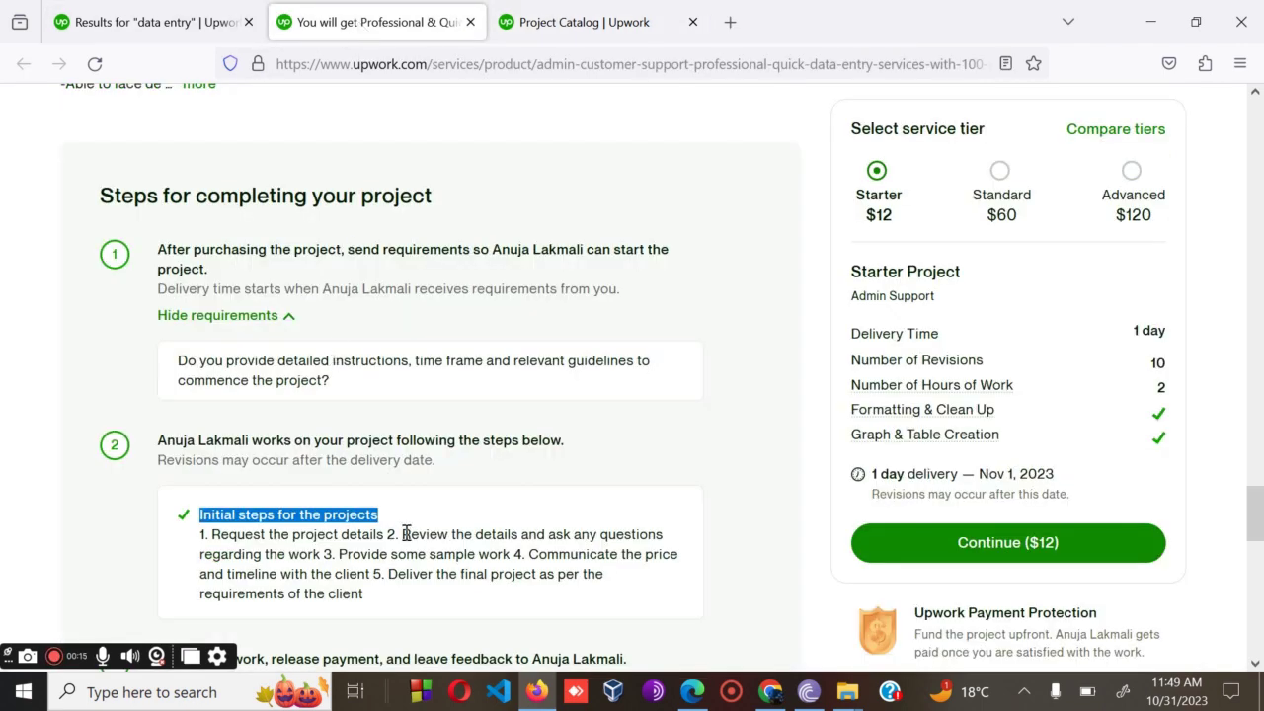
{"action": "left_click_drag", "start_coordinate": [374, 595], "coordinate": [203, 536]}
{"action": "key", "text": "ctrl+c"}
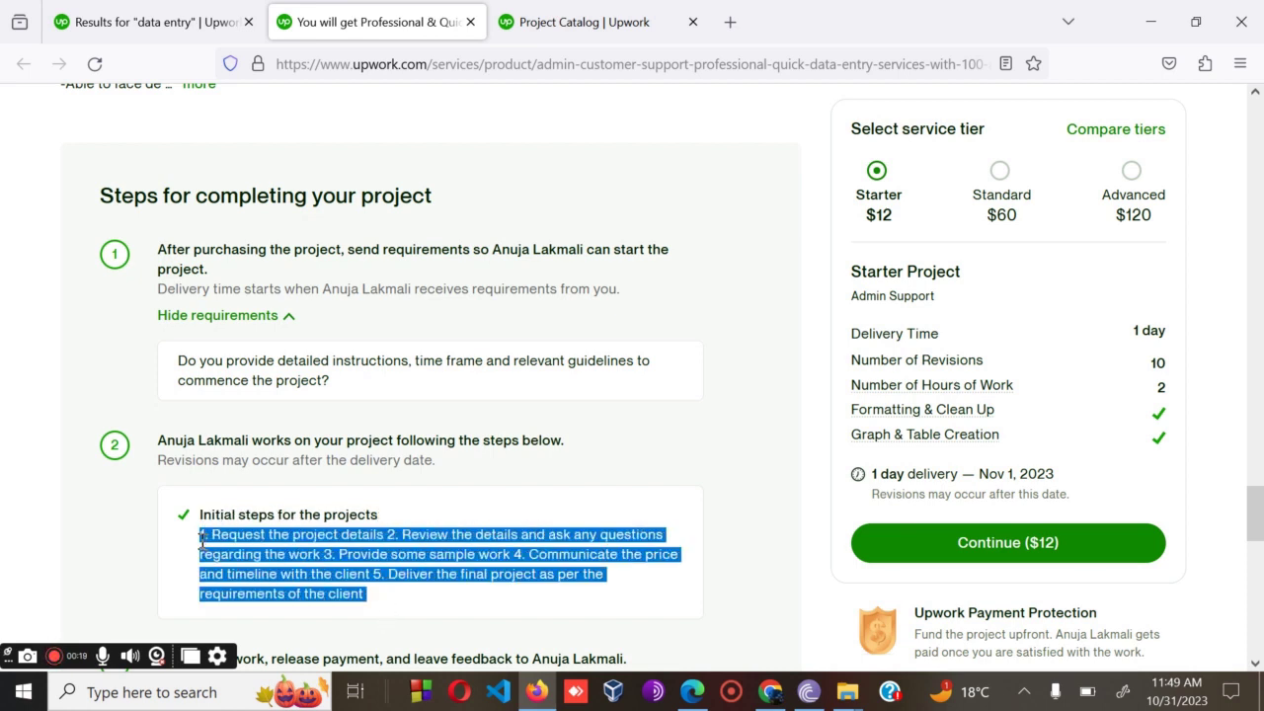
Move the project form into its own browser window and paste the copied five-point text into the Step 1 description
{"action": "left_click", "coordinate": [553, 30]}
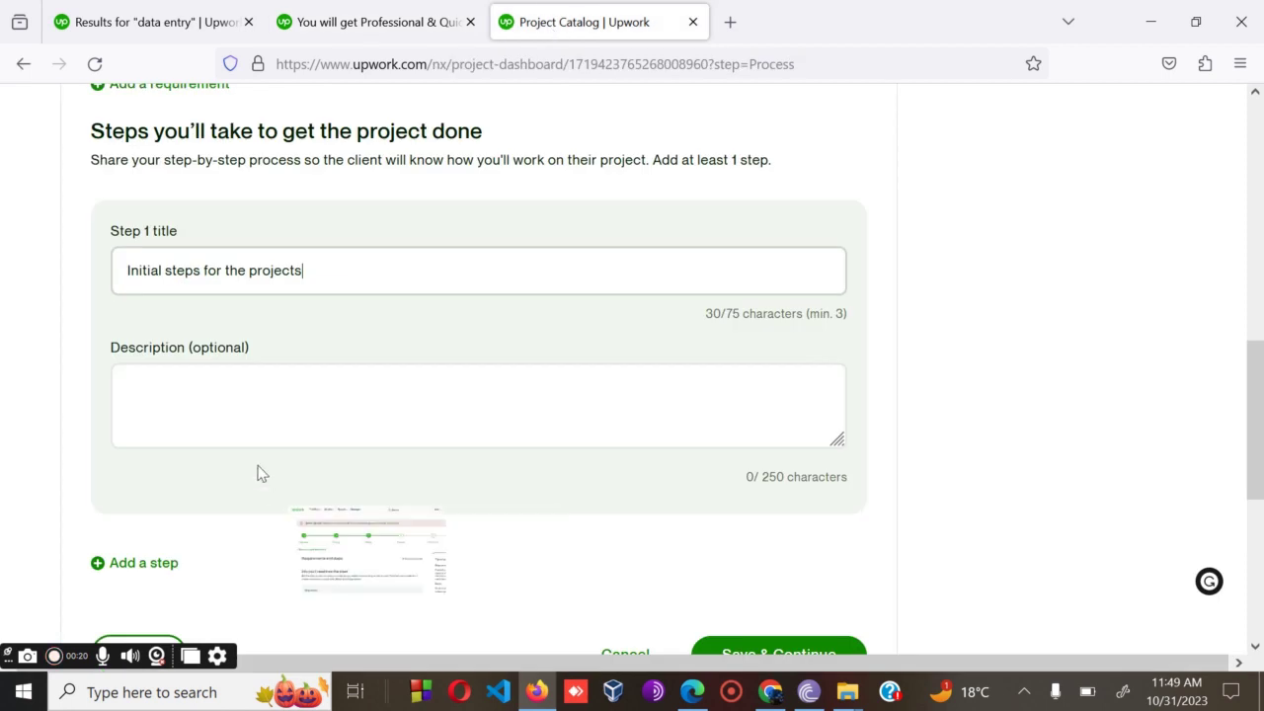
{"action": "left_click_drag", "start_coordinate": [259, 475], "coordinate": [248, 410]}
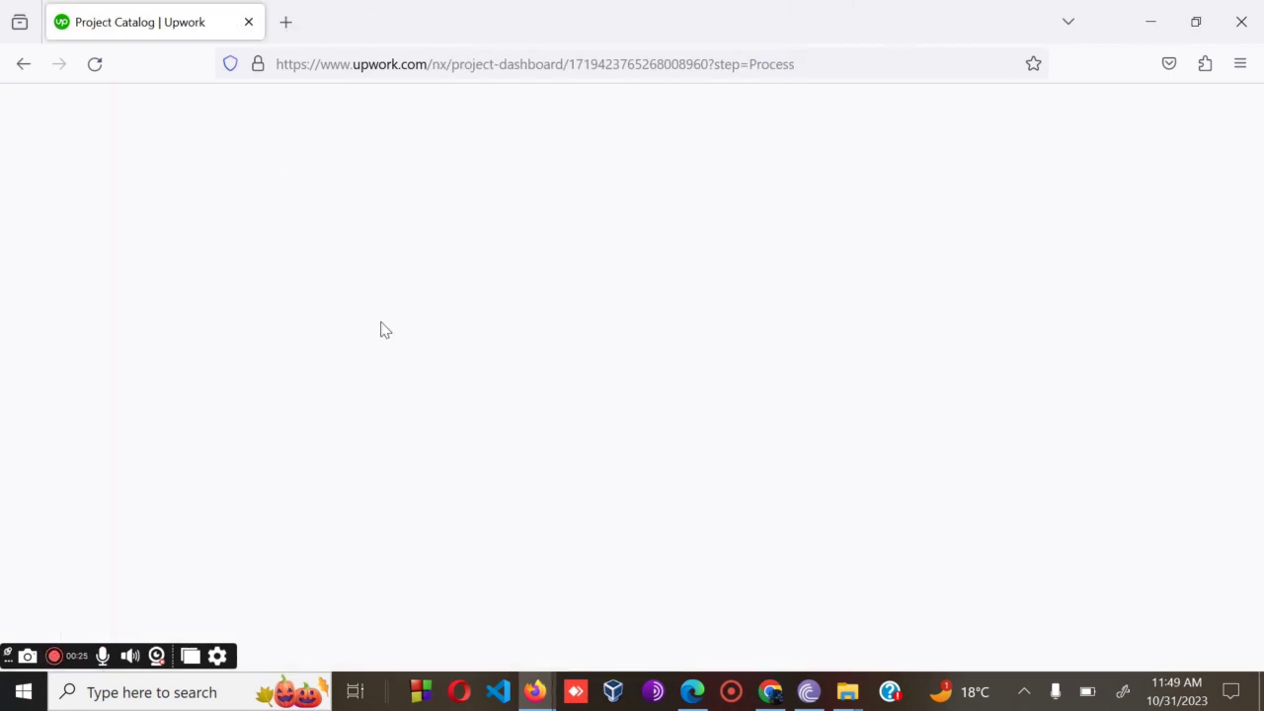
{"action": "left_click", "coordinate": [534, 696]}
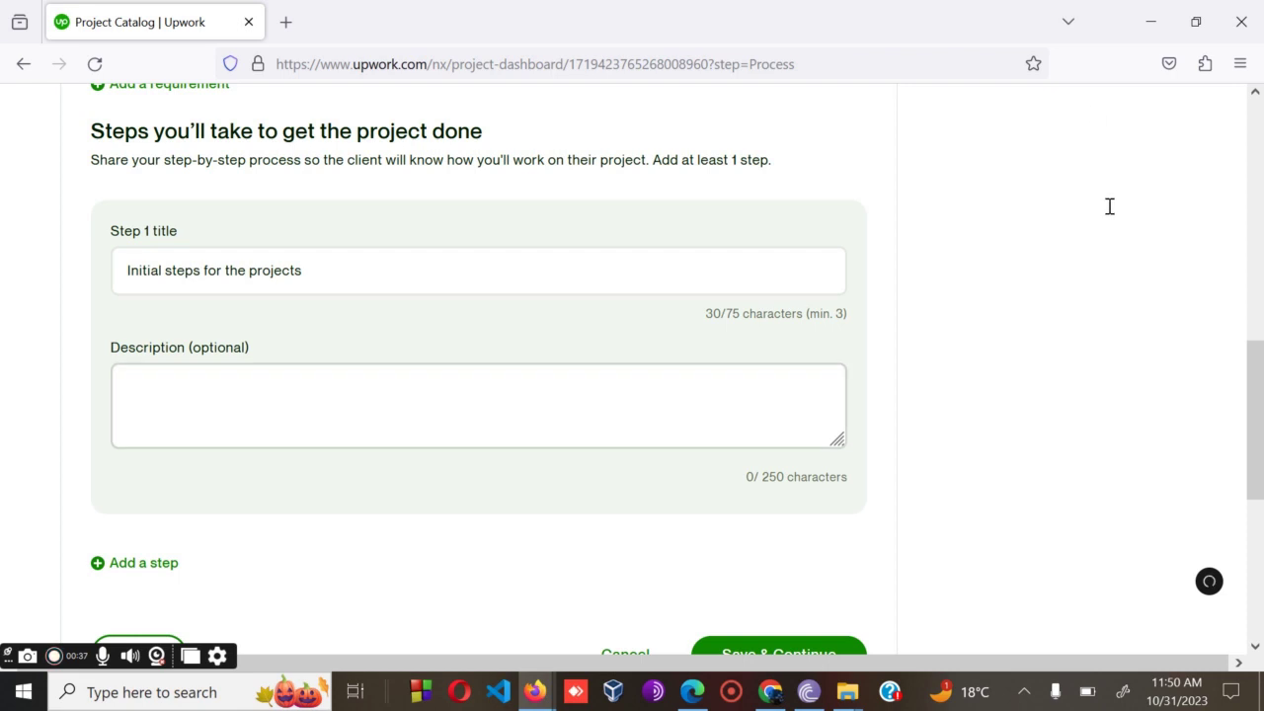
{"action": "mouse_move", "coordinate": [1254, 461]}
{"action": "left_mouse_down"}
{"action": "mouse_move", "coordinate": [1252, 493]}
{"action": "mouse_move", "coordinate": [1257, 452]}
{"action": "left_mouse_up"}
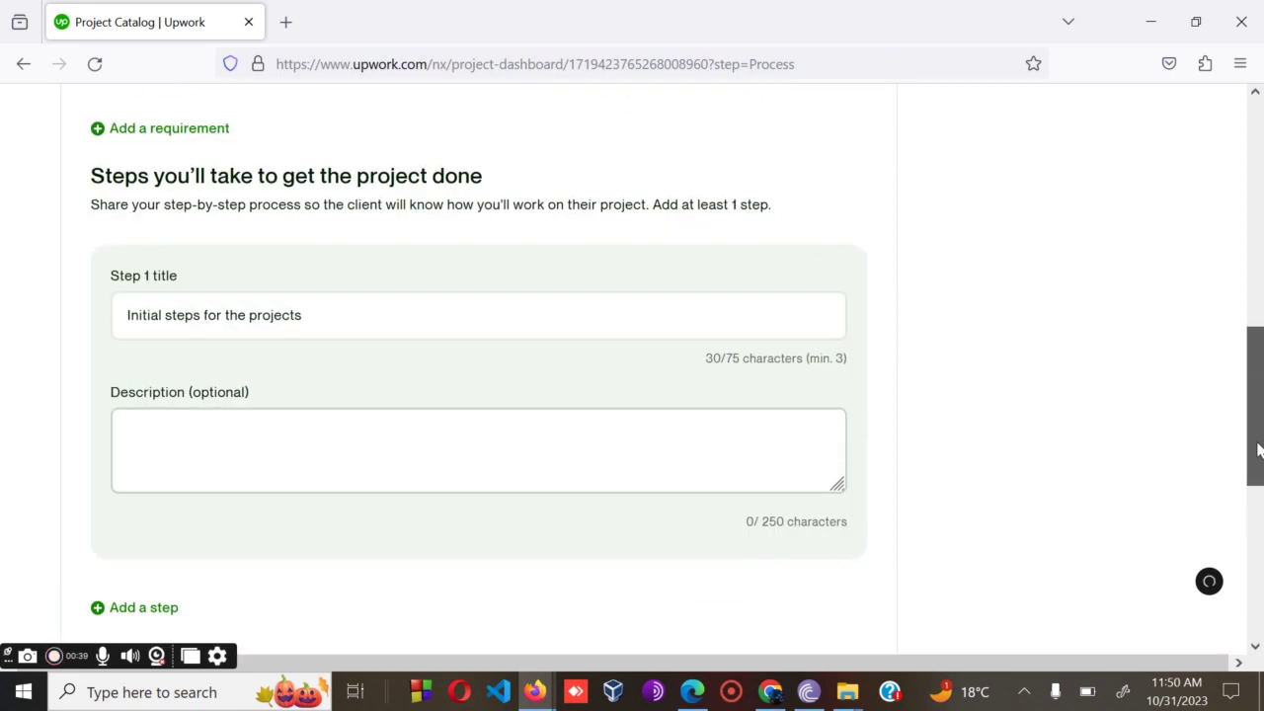
{"action": "key", "text": "ctrl+v"}
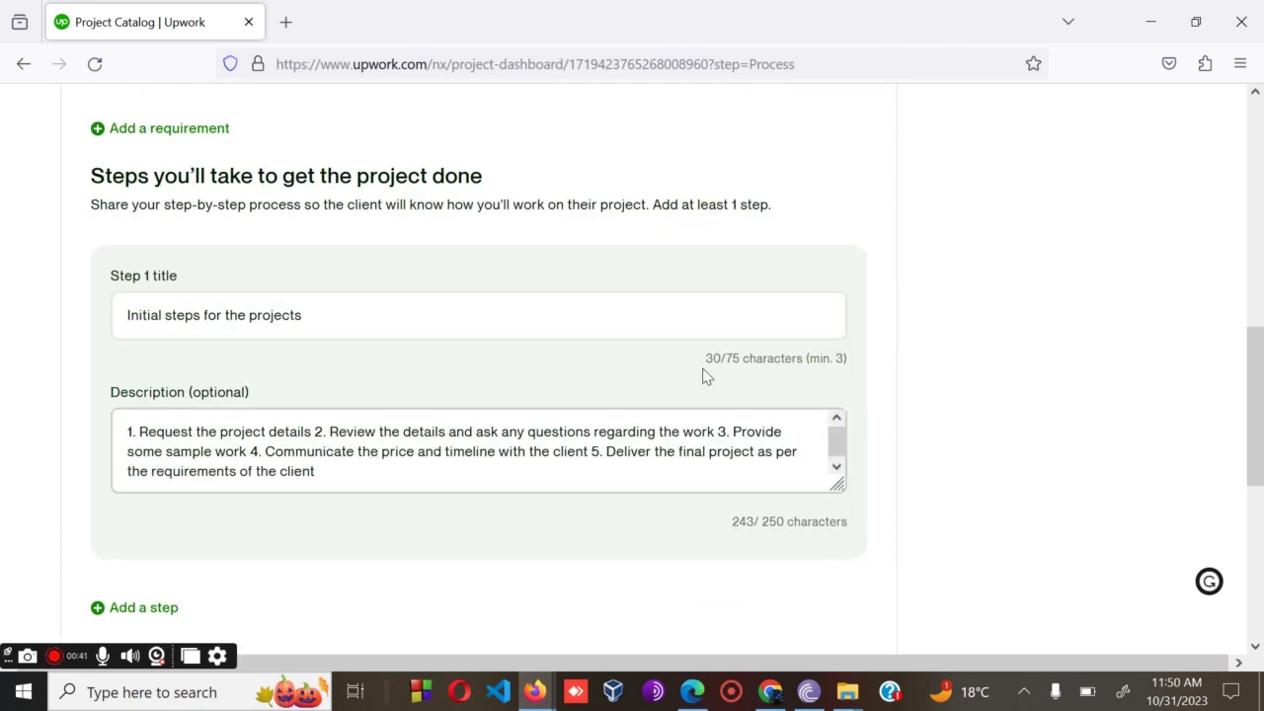
Try placing the project form beside the model listing, look over the listing's project steps, and maximise the form window again
{"action": "key", "text": "super+Right"}
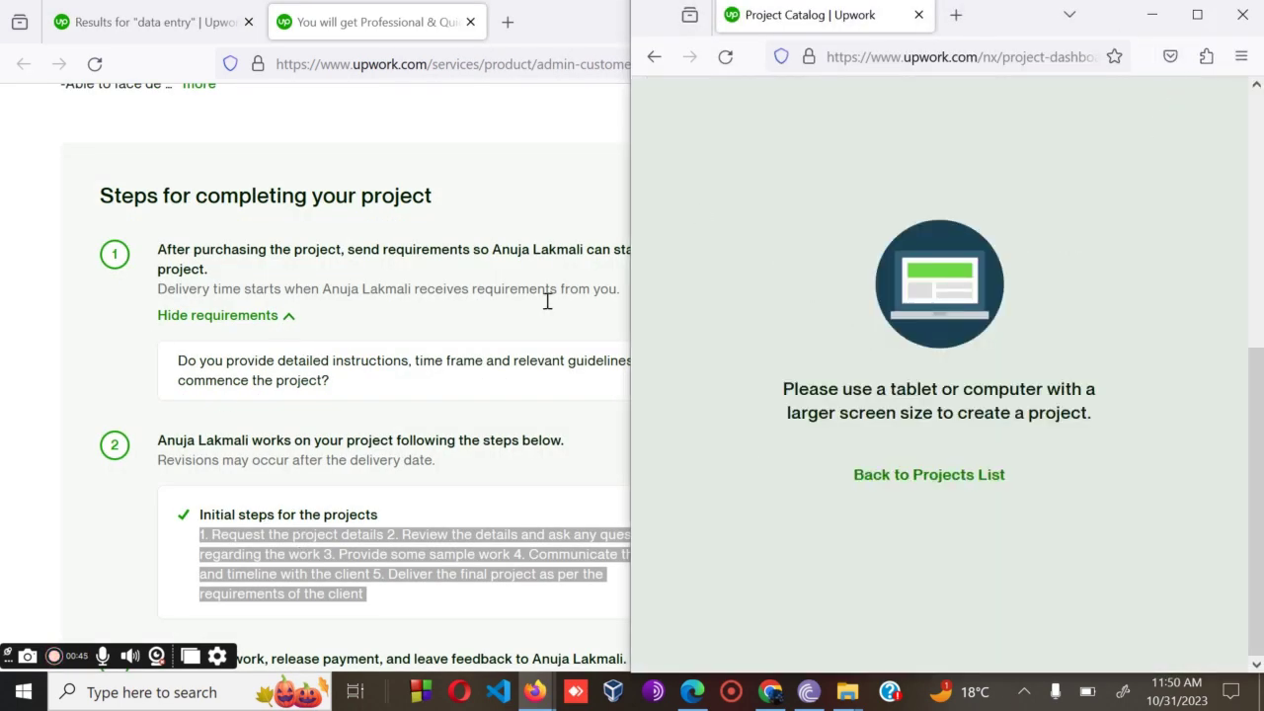
{"action": "left_click", "coordinate": [98, 542]}
{"action": "scroll", "coordinate": [94, 542], "scroll_direction": "down", "scroll_amount": 6}
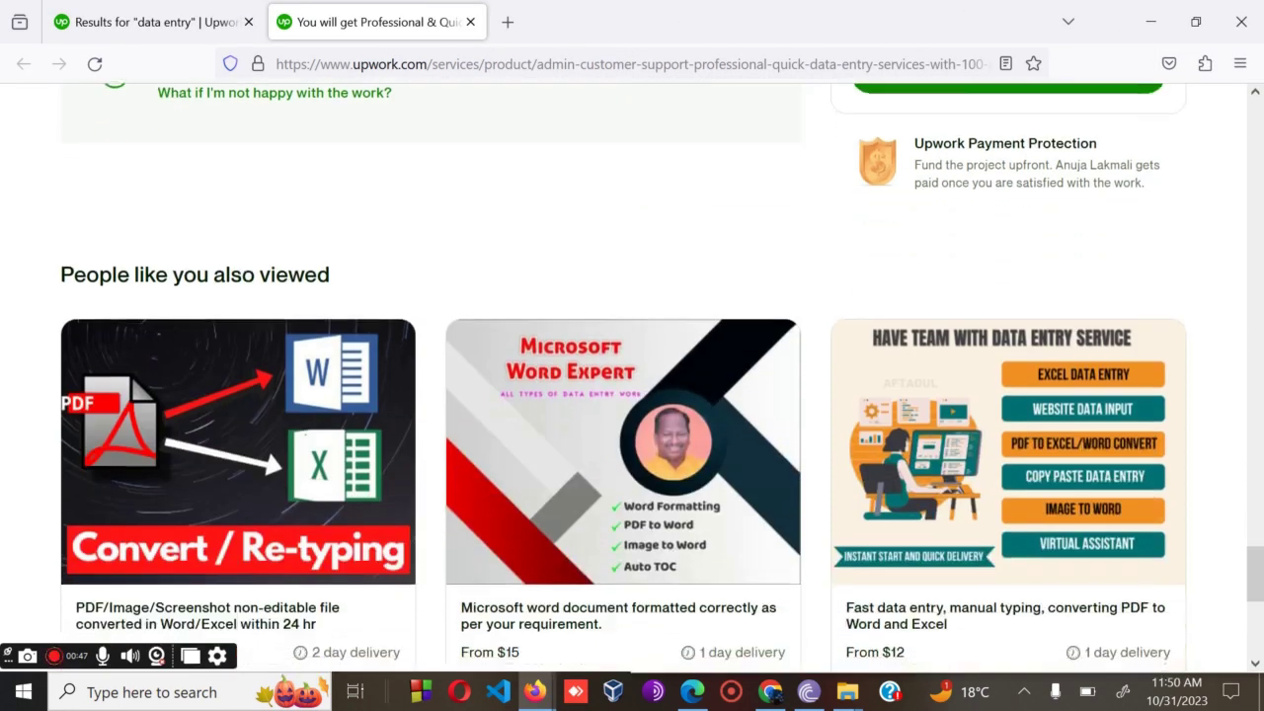
{"action": "scroll", "coordinate": [611, 541], "scroll_direction": "up", "scroll_amount": 4}
{"action": "scroll", "coordinate": [610, 543], "scroll_direction": "down", "scroll_amount": 1}
{"action": "scroll", "coordinate": [555, 520], "scroll_direction": "up", "scroll_amount": 1}
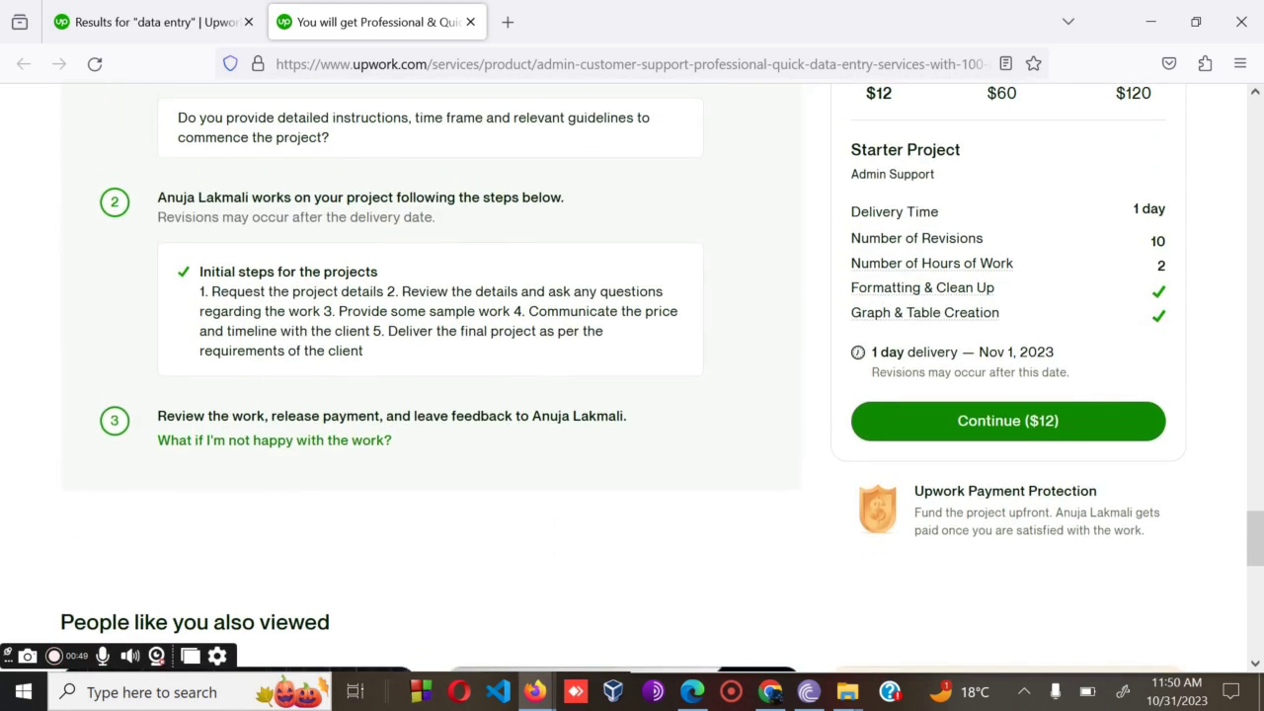
{"action": "left_click", "coordinate": [534, 691]}
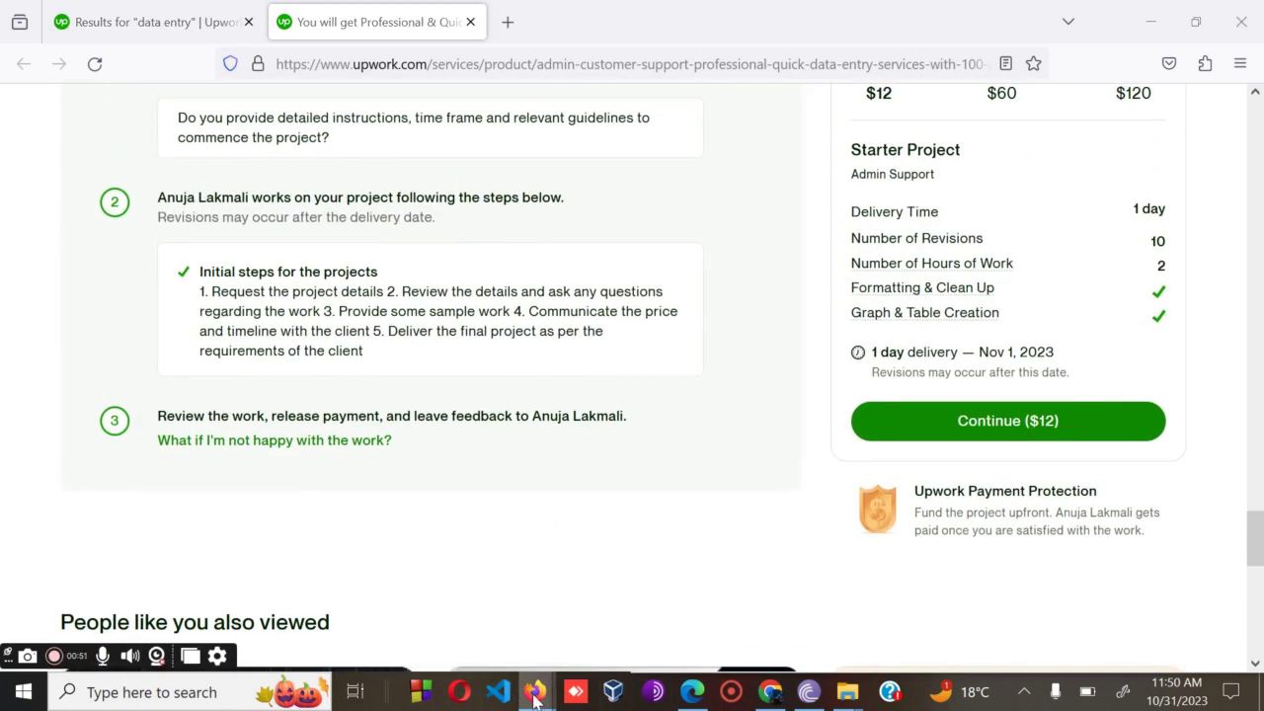
{"action": "left_click", "coordinate": [644, 603]}
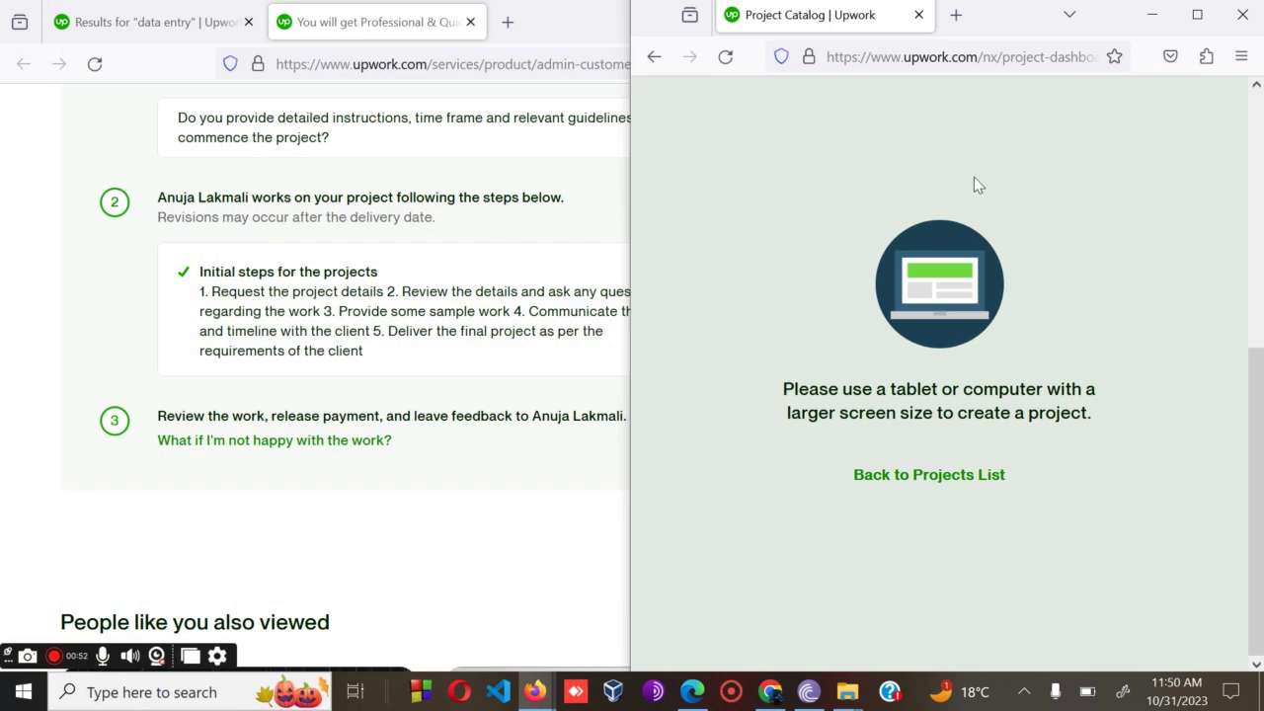
{"action": "left_click", "coordinate": [1197, 16]}
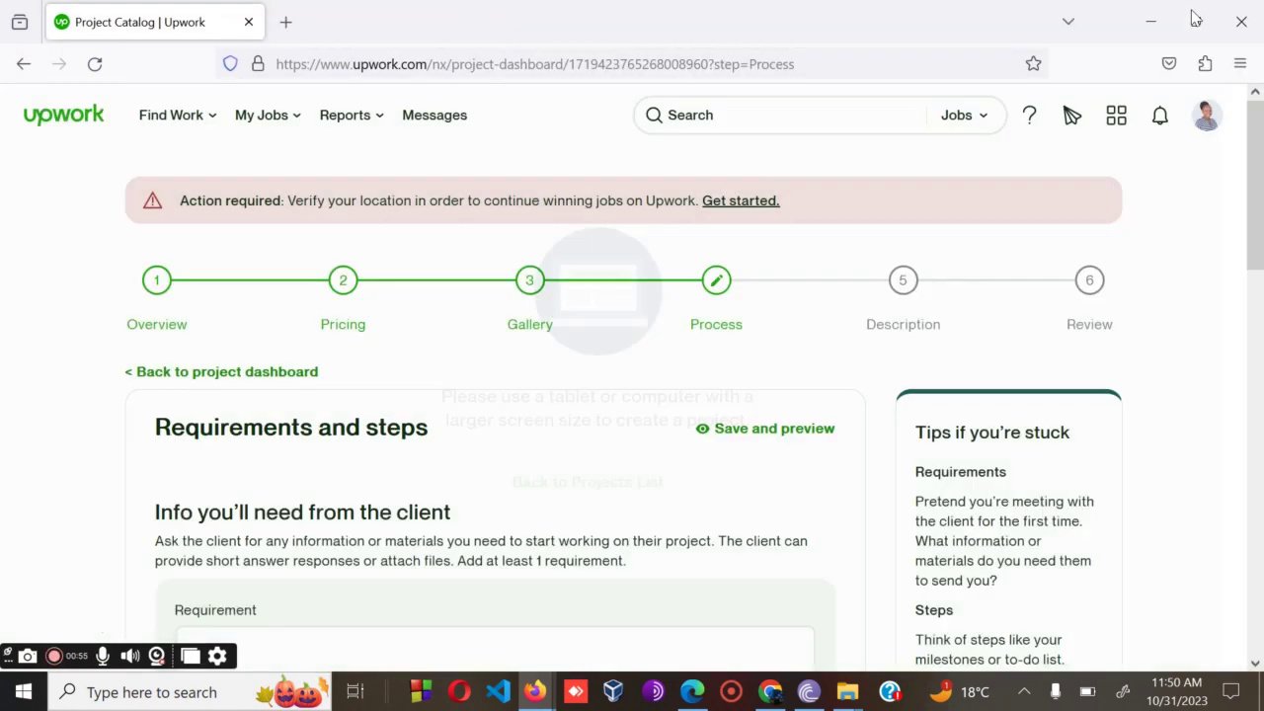
Check the requirement and step fields of the project form and fill the Step 1 description again with the copied five-point text
{"action": "scroll", "coordinate": [632, 375], "scroll_direction": "down", "scroll_amount": 5}
{"action": "scroll", "coordinate": [632, 375], "scroll_direction": "up", "scroll_amount": 2}
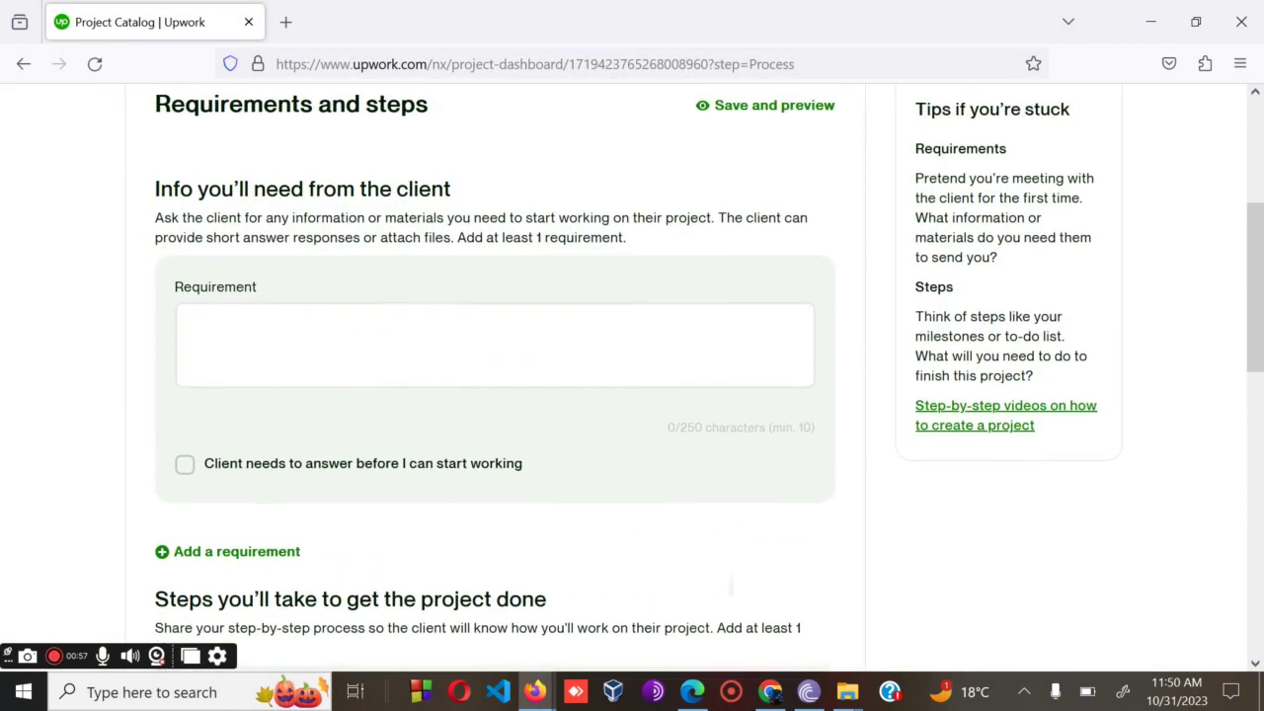
{"action": "scroll", "coordinate": [674, 424], "scroll_direction": "down", "scroll_amount": 1}
{"action": "scroll", "coordinate": [674, 424], "scroll_direction": "down", "scroll_amount": 5}
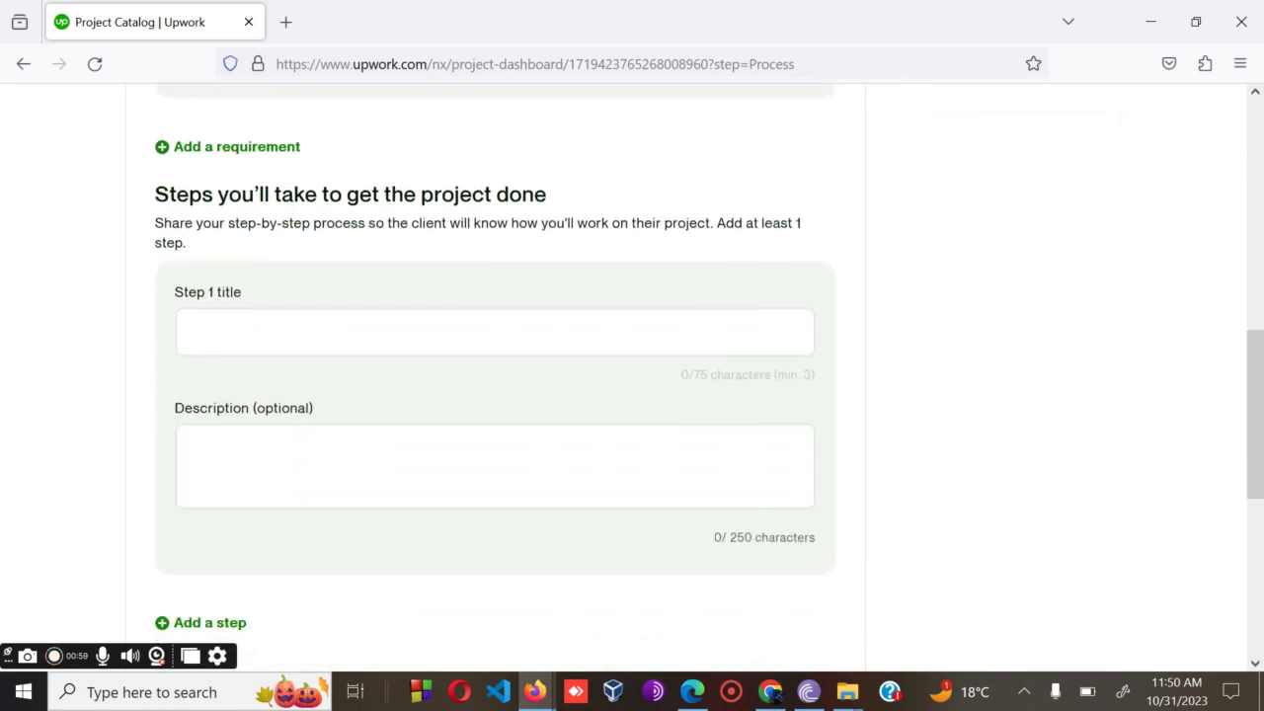
{"action": "scroll", "coordinate": [673, 425], "scroll_direction": "up", "scroll_amount": 8}
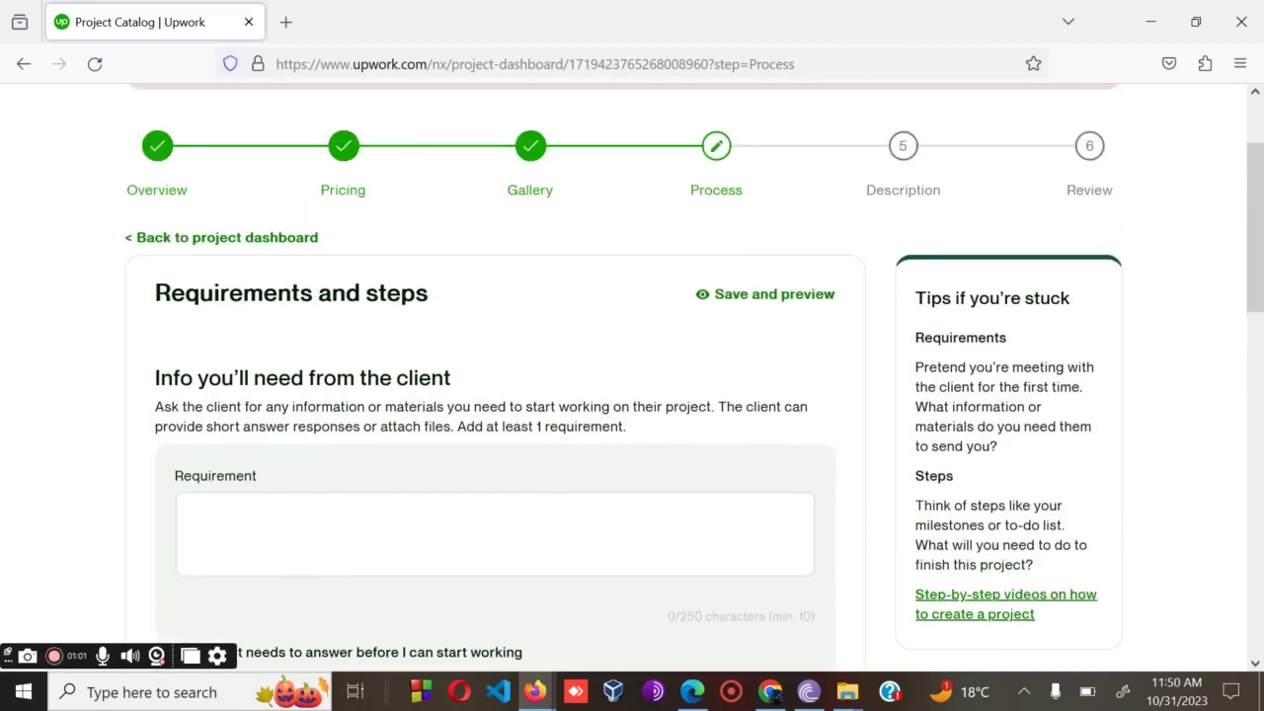
{"action": "scroll", "coordinate": [632, 375], "scroll_direction": "down", "scroll_amount": 5}
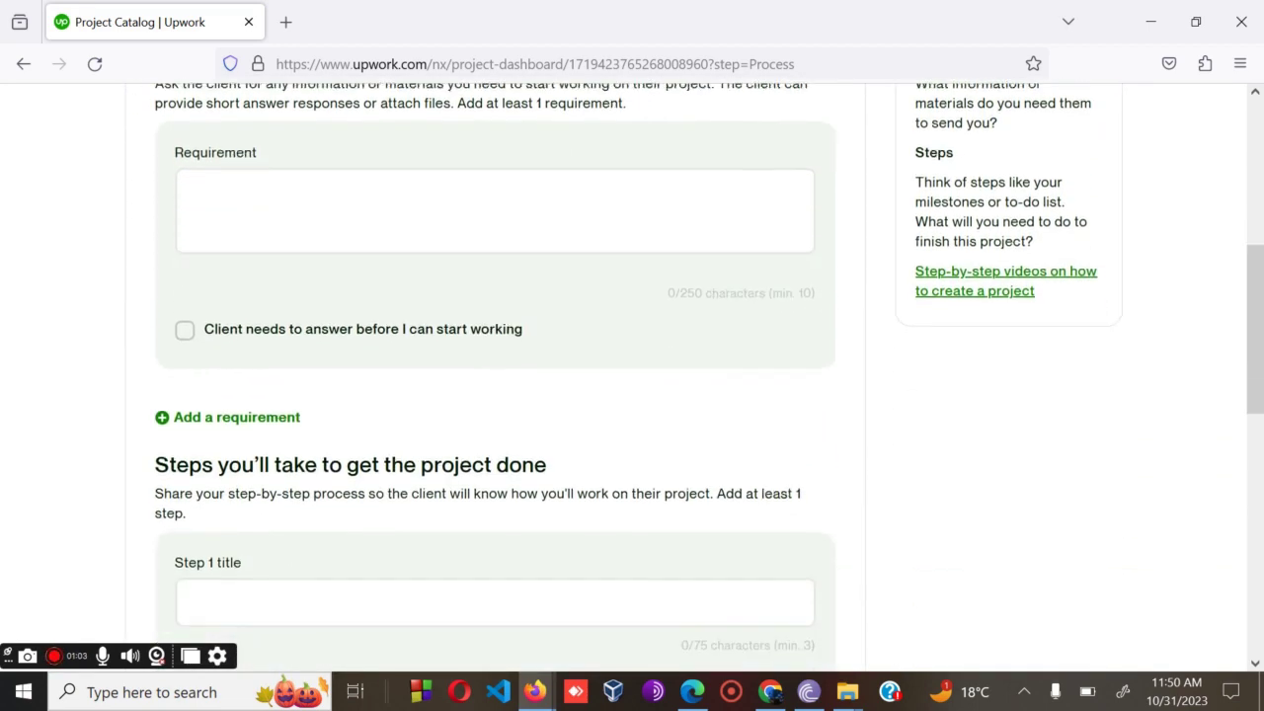
{"action": "scroll", "coordinate": [632, 375], "scroll_direction": "down", "scroll_amount": 2}
{"action": "left_click", "coordinate": [191, 412]}
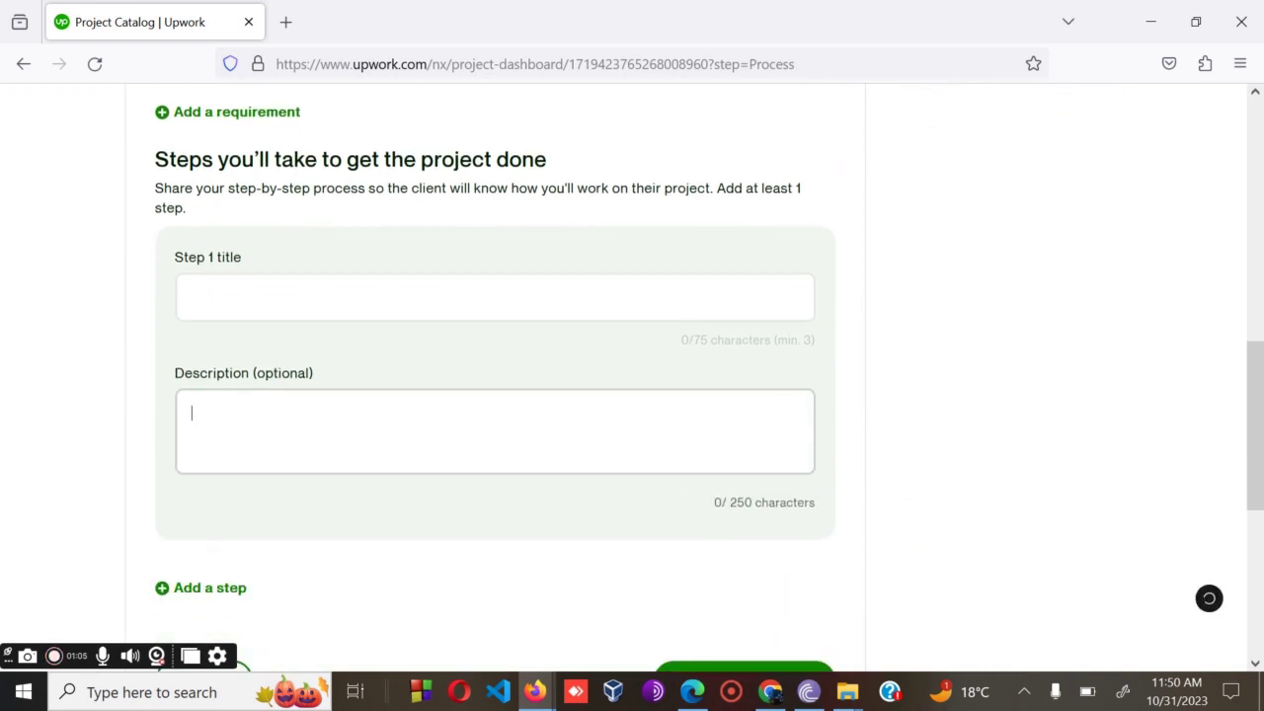
{"action": "key", "text": "ctrl+v"}
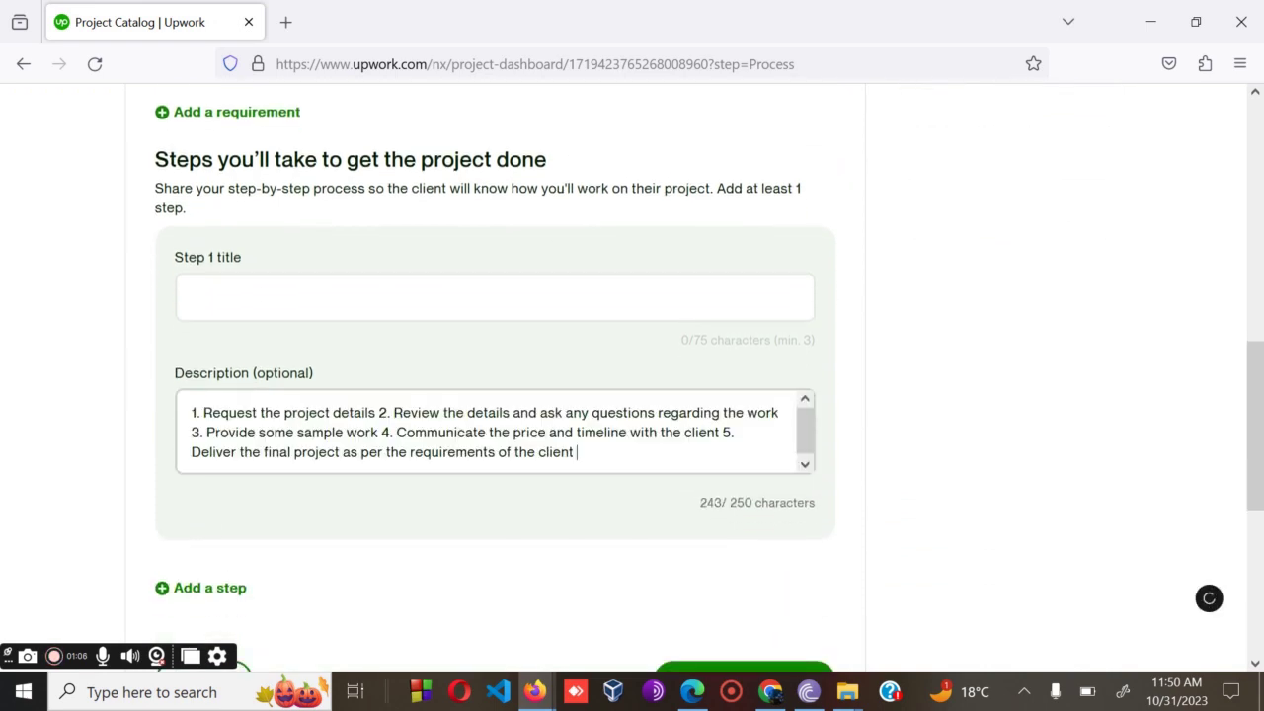
Copy the heading "Initial steps for the projects" from the model listing into the Step 1 title of the maximised project form
{"action": "left_click", "coordinate": [533, 691]}
{"action": "left_click", "coordinate": [419, 613]}
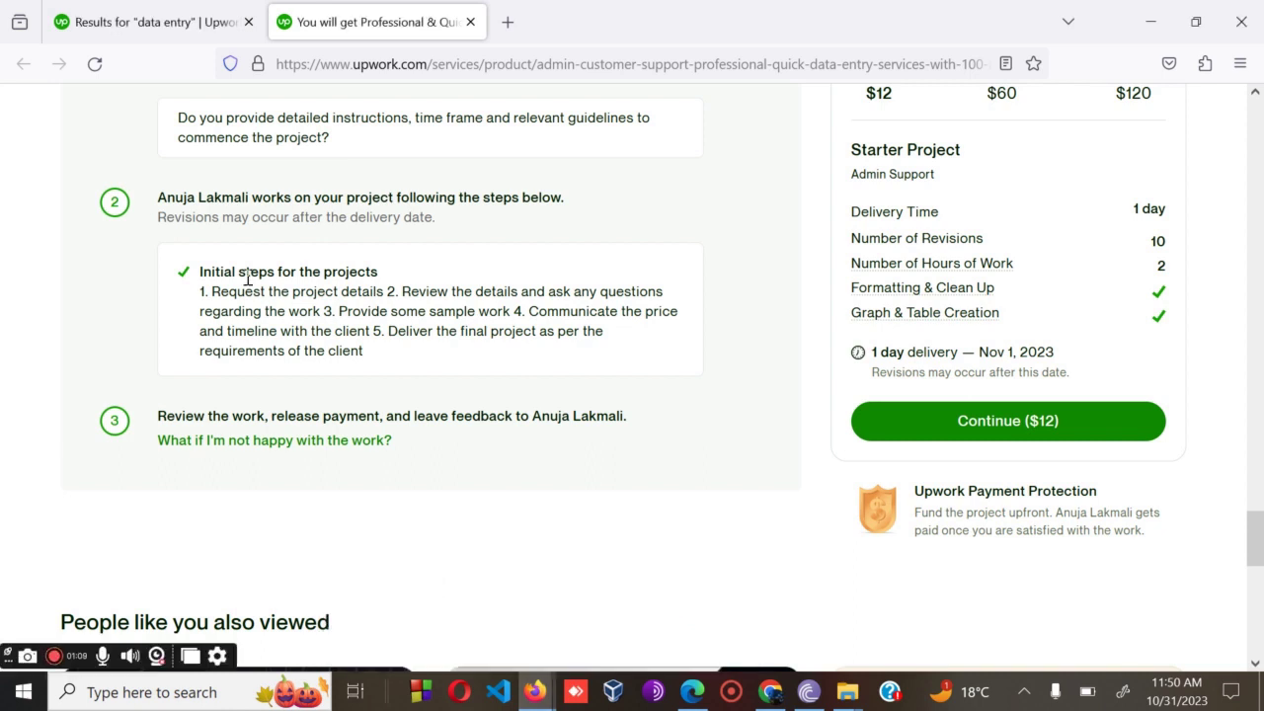
{"action": "left_click_drag", "start_coordinate": [397, 276], "coordinate": [200, 276]}
{"action": "key", "text": "ctrl+c"}
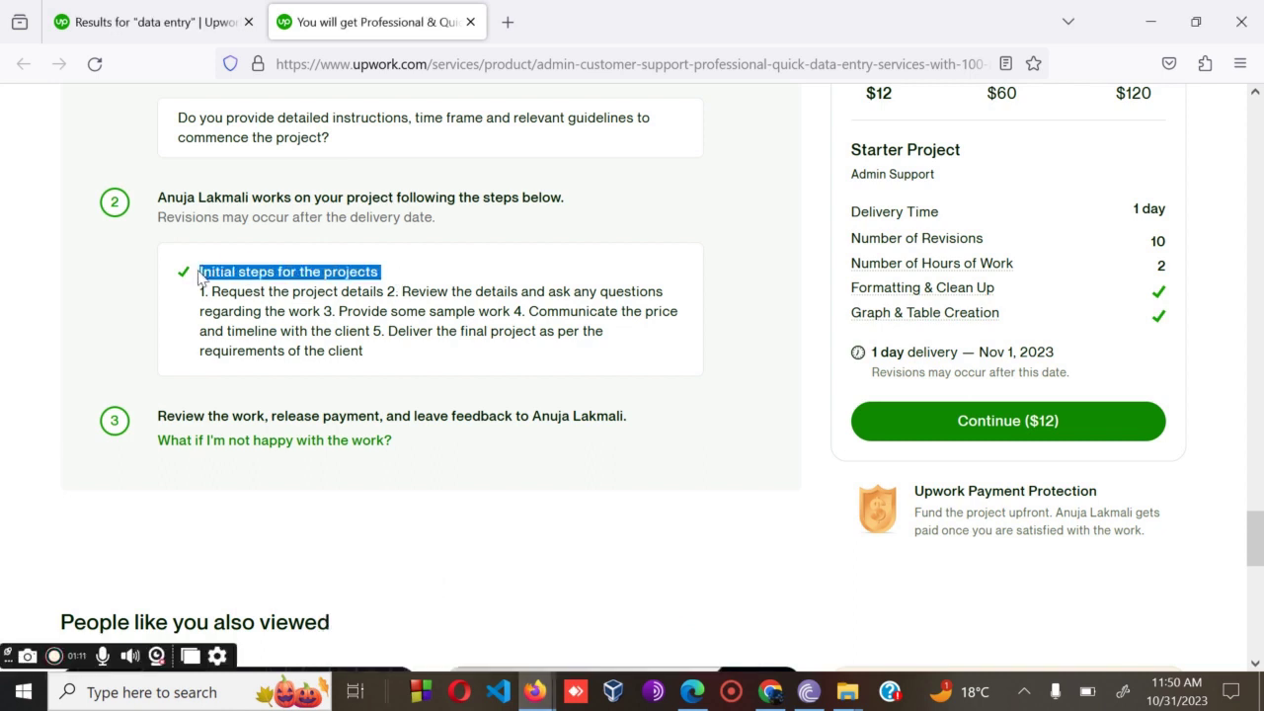
{"action": "left_click", "coordinate": [534, 691]}
{"action": "left_click", "coordinate": [632, 594]}
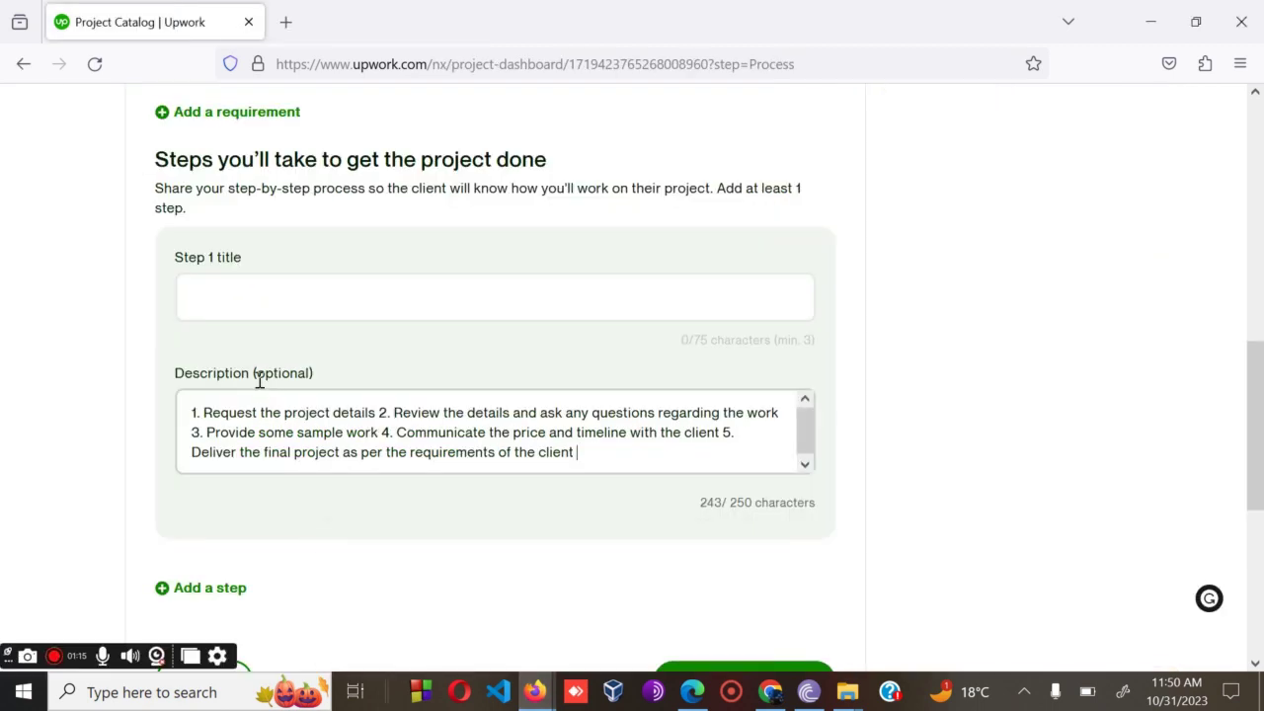
{"action": "left_click", "coordinate": [271, 298]}
{"action": "key", "text": "ctrl+v"}
{"action": "scroll", "coordinate": [271, 298], "scroll_direction": "up", "scroll_amount": 5}
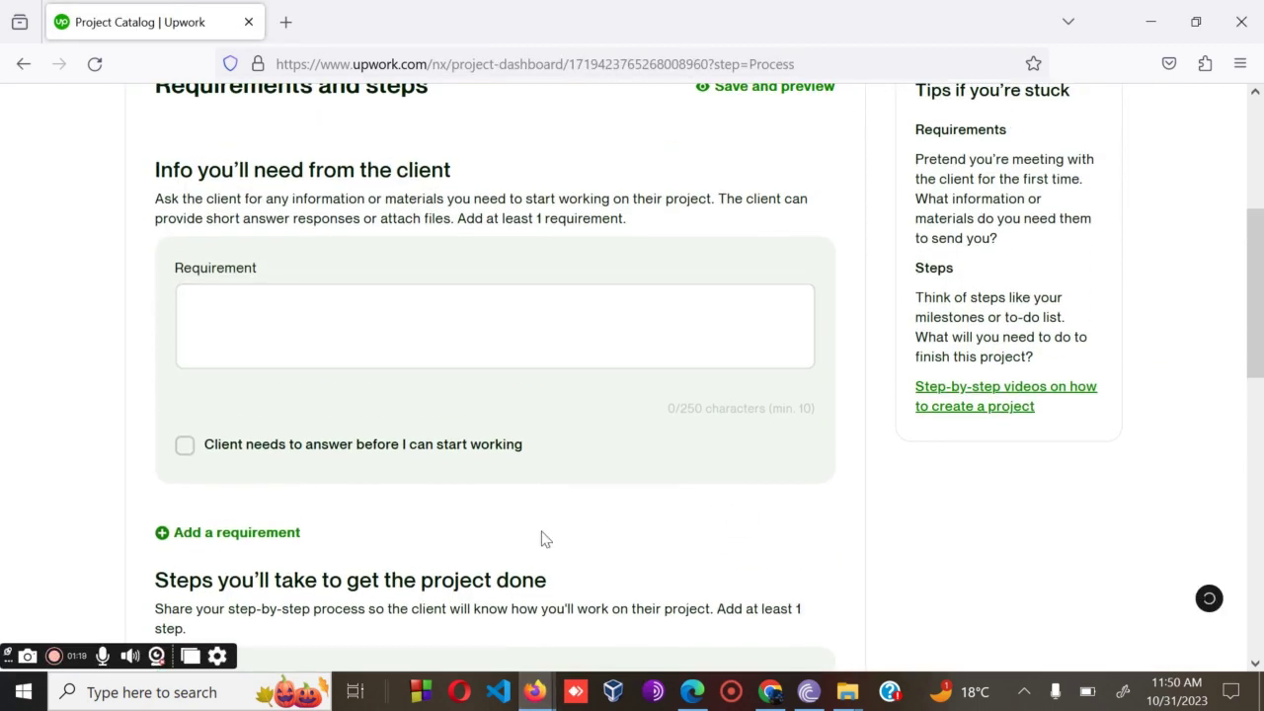
Copy the client requirement question "Do you provide detailed instructions, time frame and relevant guidelines to commence the project?" from the model listing
{"action": "mouse_move", "coordinate": [549, 703]}
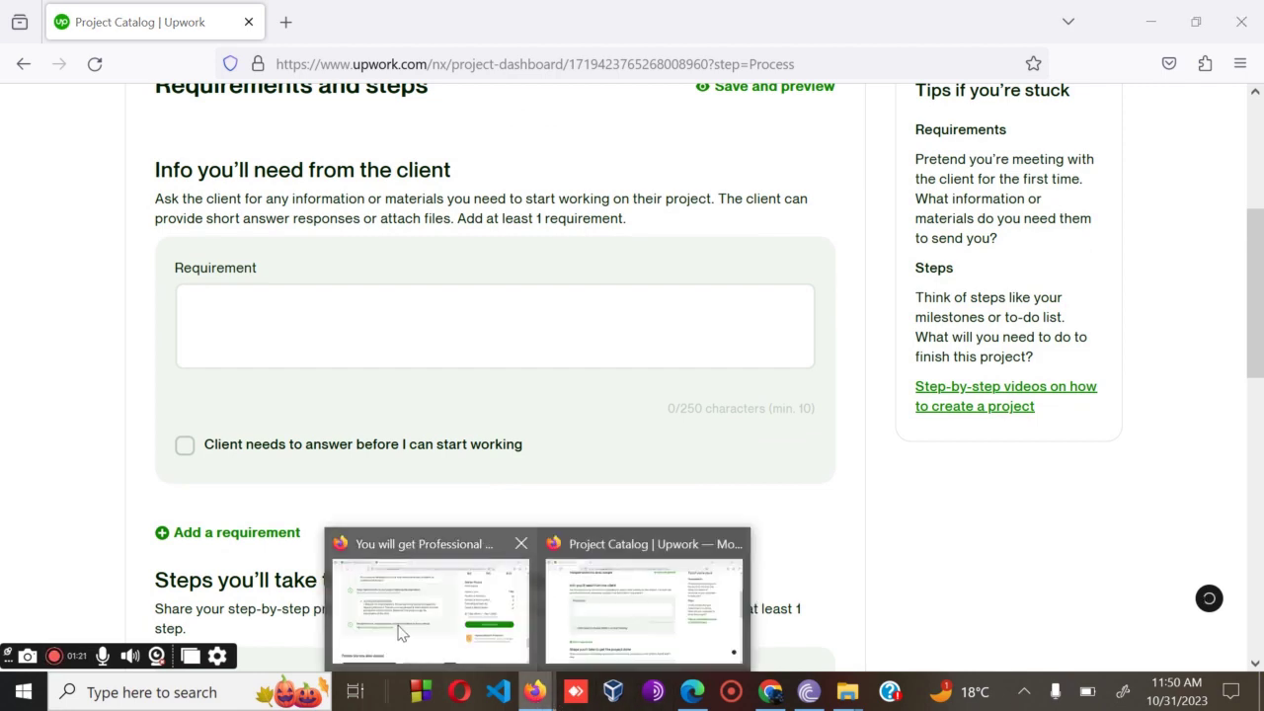
{"action": "left_click", "coordinate": [404, 632]}
{"action": "scroll", "coordinate": [663, 431], "scroll_direction": "up", "scroll_amount": 3}
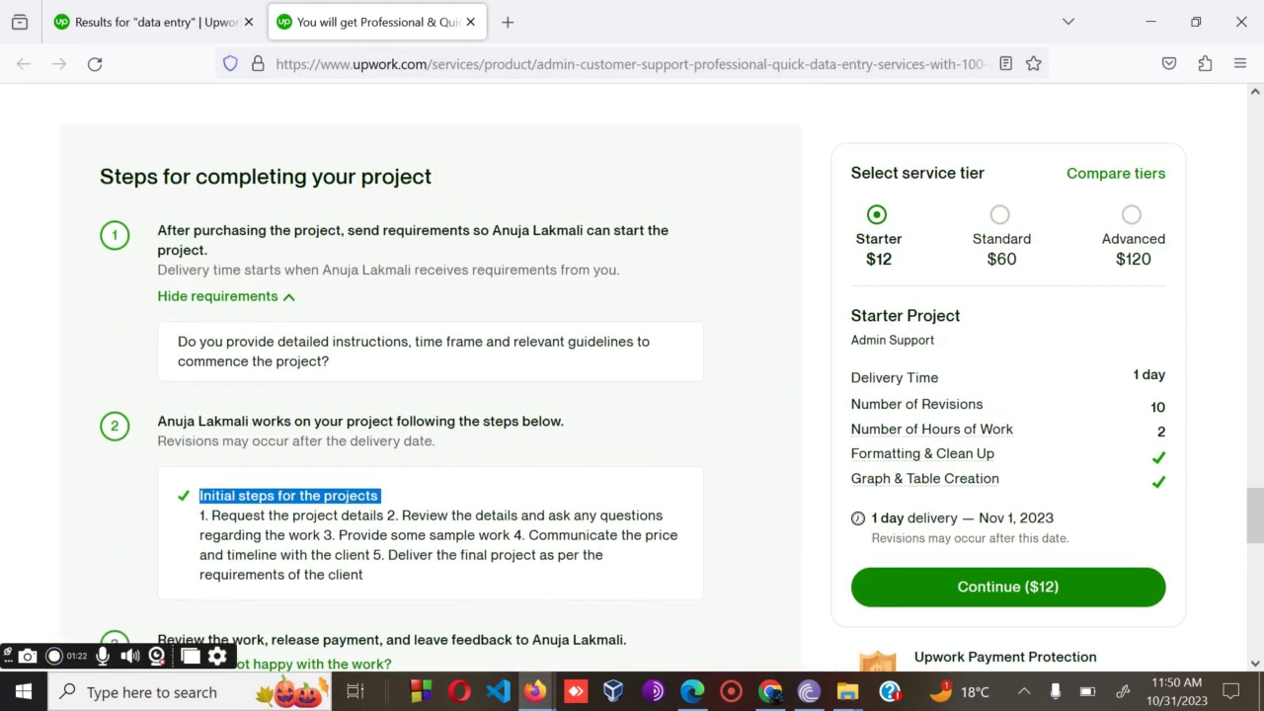
{"action": "left_click_drag", "start_coordinate": [348, 470], "coordinate": [174, 457]}
{"action": "key", "text": "ctrl+c"}
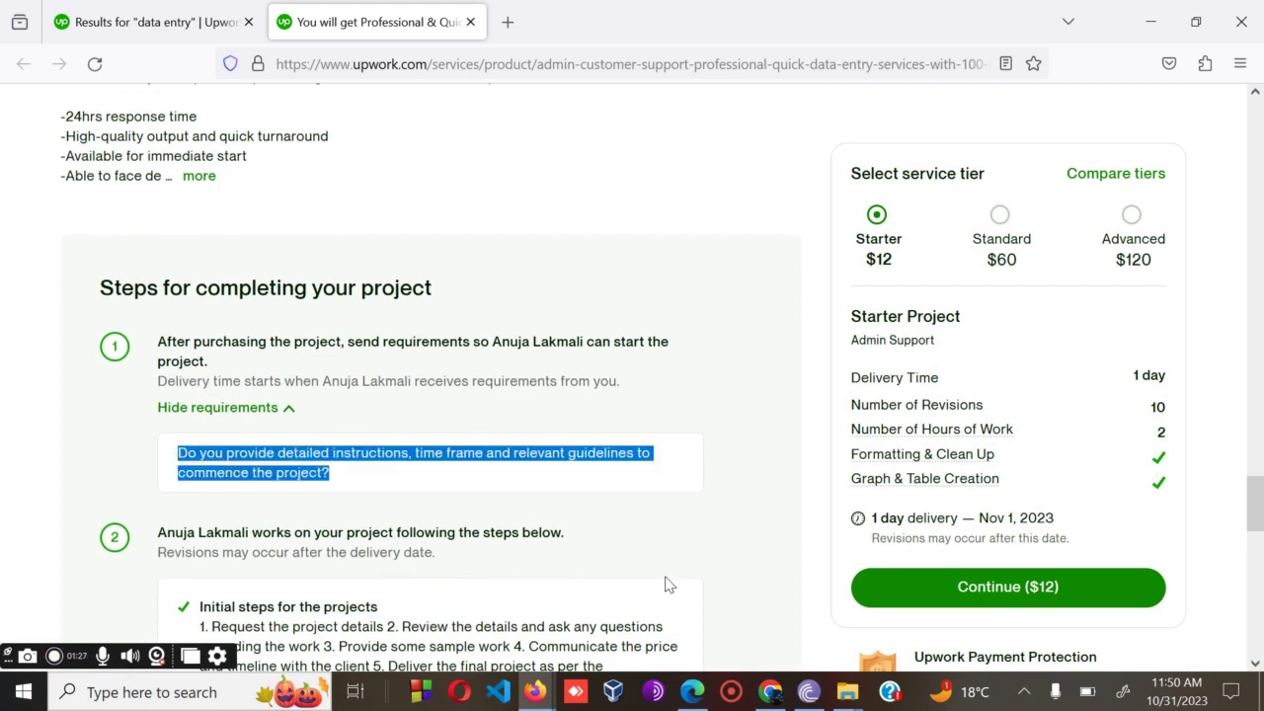
Paste the copied question into the Requirement field of the project form, then save the Process section and continue to the project description
{"action": "left_click", "coordinate": [535, 691]}
{"action": "left_click", "coordinate": [628, 642]}
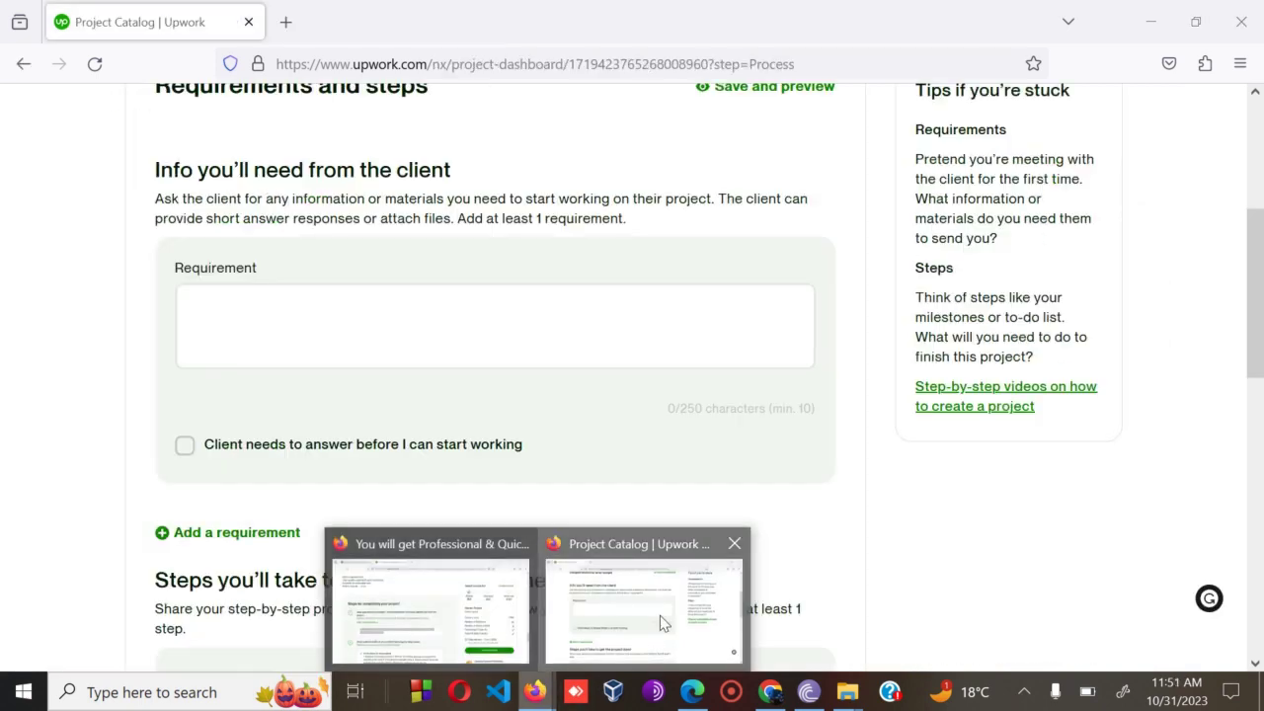
{"action": "left_click", "coordinate": [534, 692]}
{"action": "left_click", "coordinate": [387, 341]}
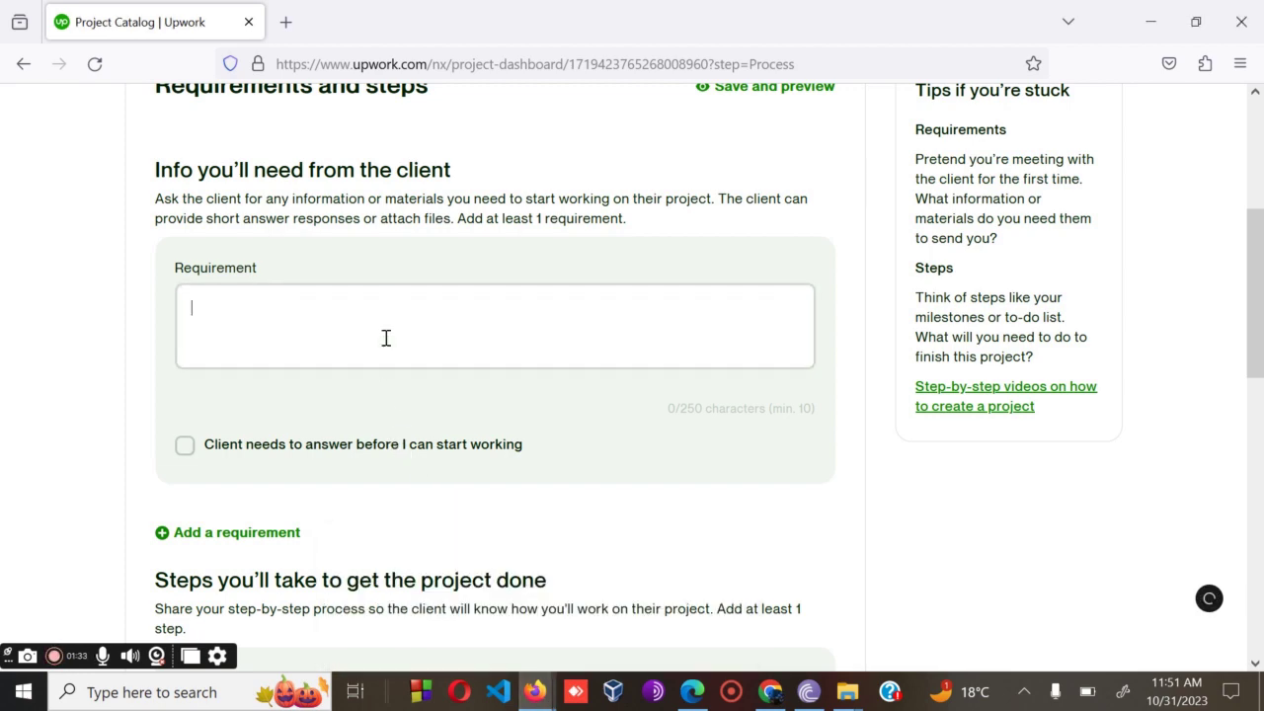
{"action": "key", "text": "ctrl+v"}
{"action": "scroll", "coordinate": [384, 335], "scroll_direction": "down", "scroll_amount": 8}
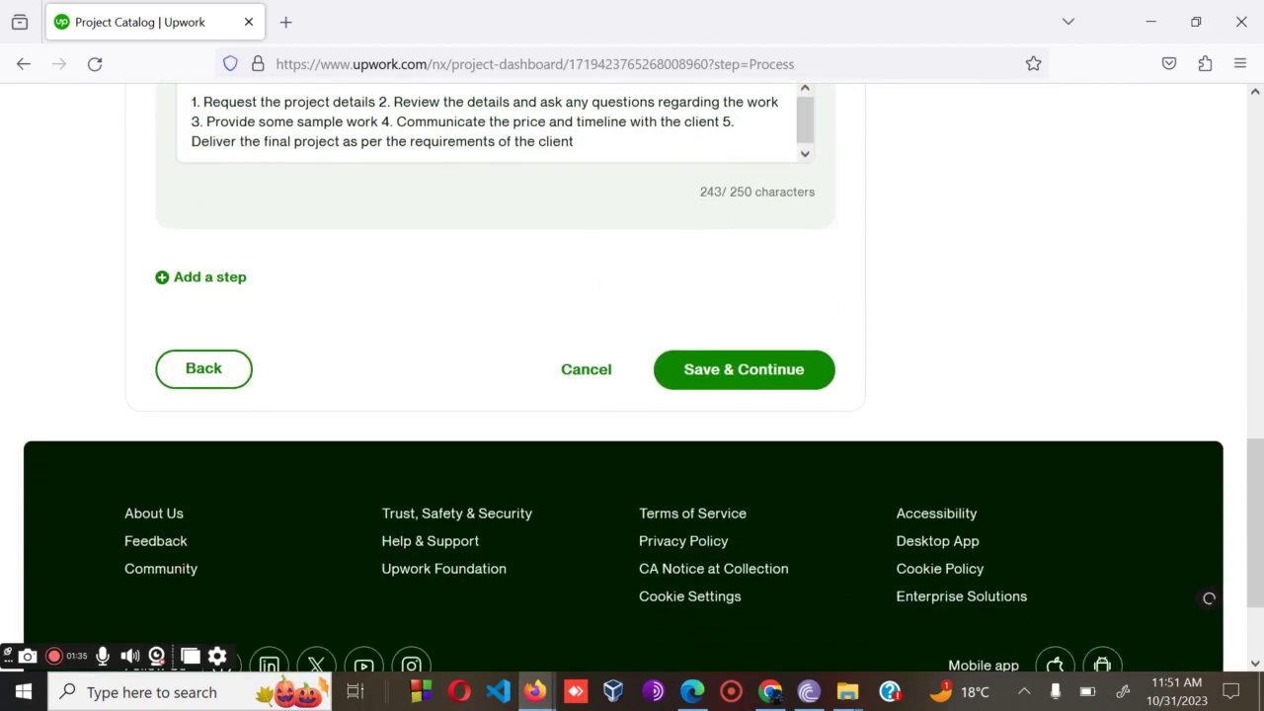
{"action": "left_click", "coordinate": [771, 372]}
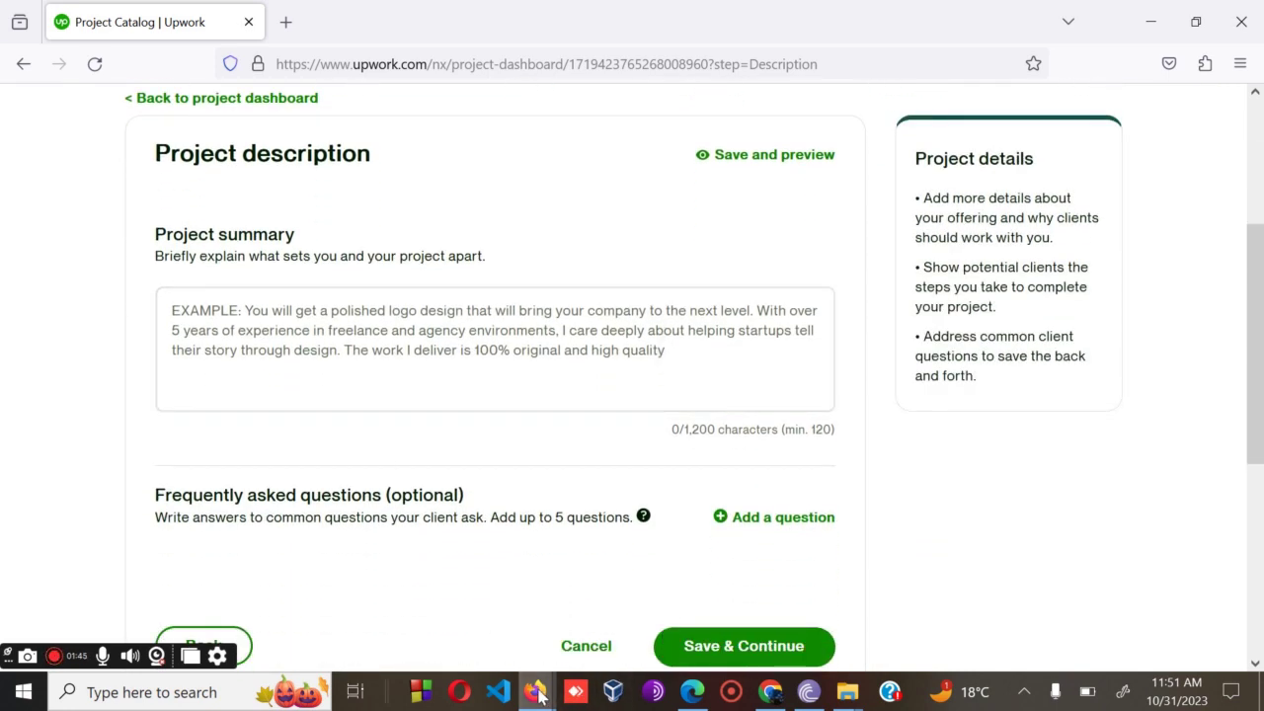
Return to the model listing and expand its full Project details text
{"action": "mouse_move", "coordinate": [539, 696]}
{"action": "left_click", "coordinate": [443, 624]}
{"action": "scroll", "coordinate": [442, 624], "scroll_direction": "down", "scroll_amount": 5}
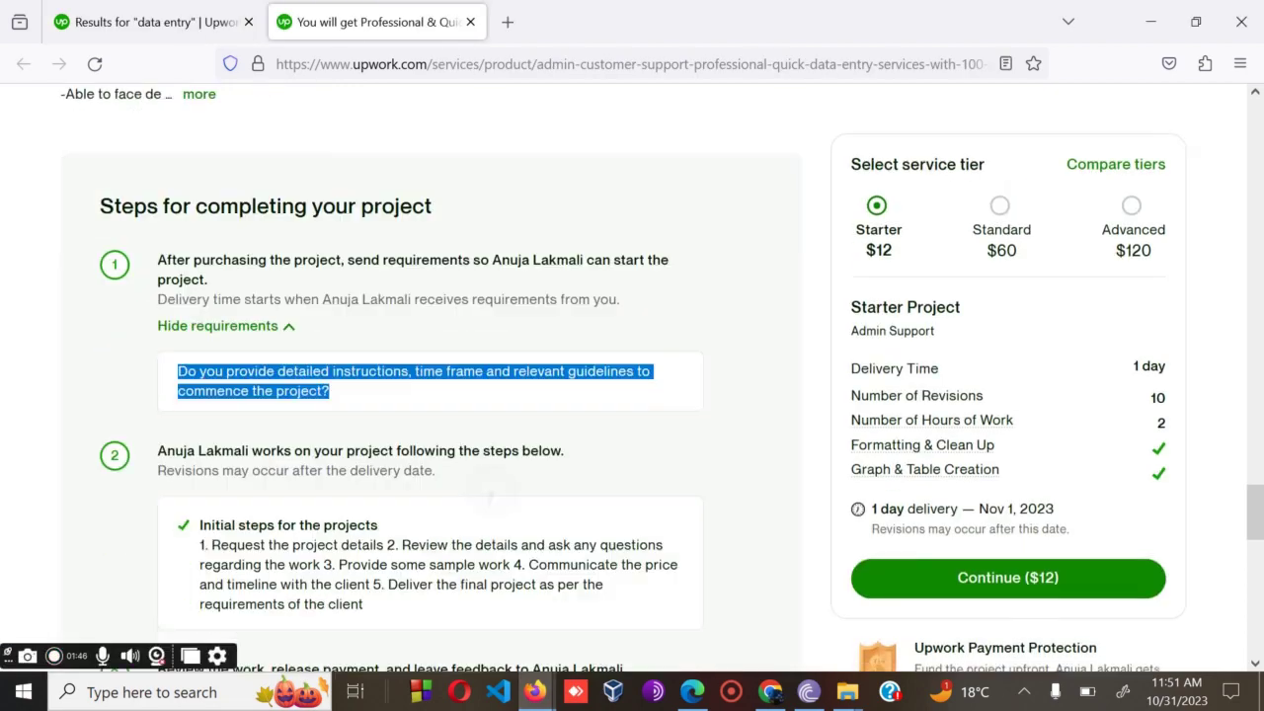
{"action": "scroll", "coordinate": [431, 376], "scroll_direction": "up", "scroll_amount": 15}
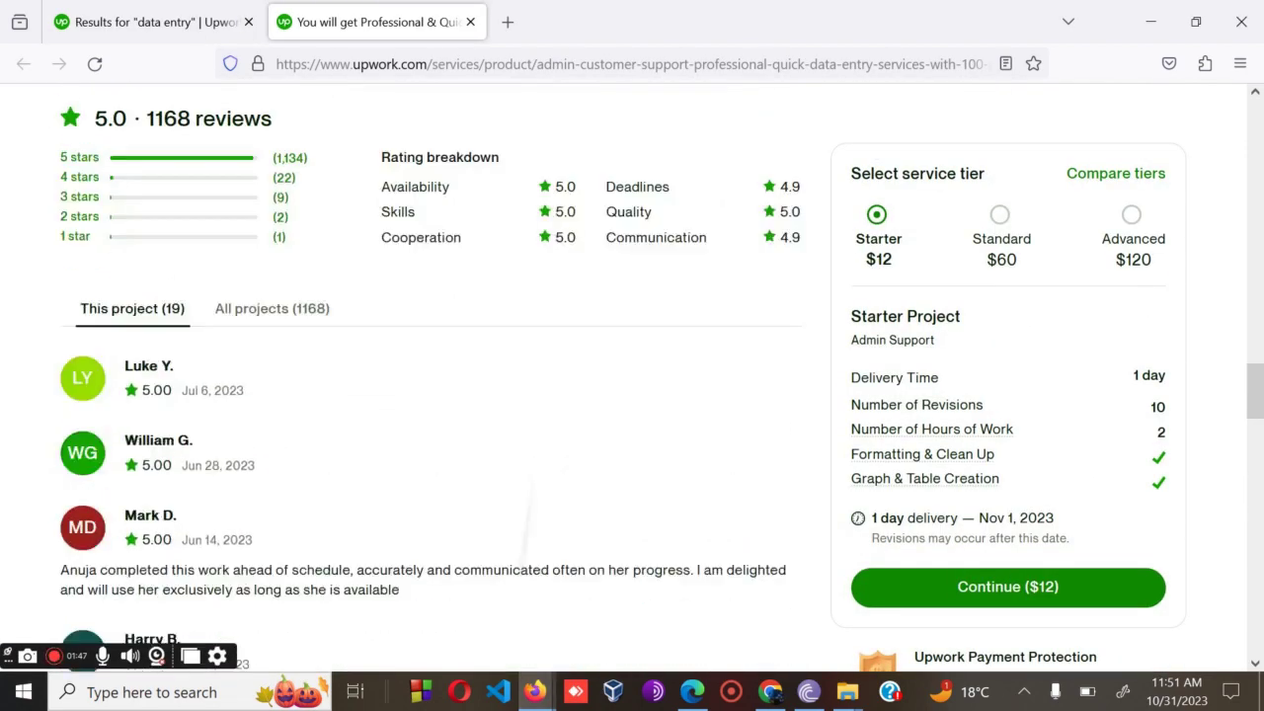
{"action": "scroll", "coordinate": [431, 375], "scroll_direction": "up", "scroll_amount": 10}
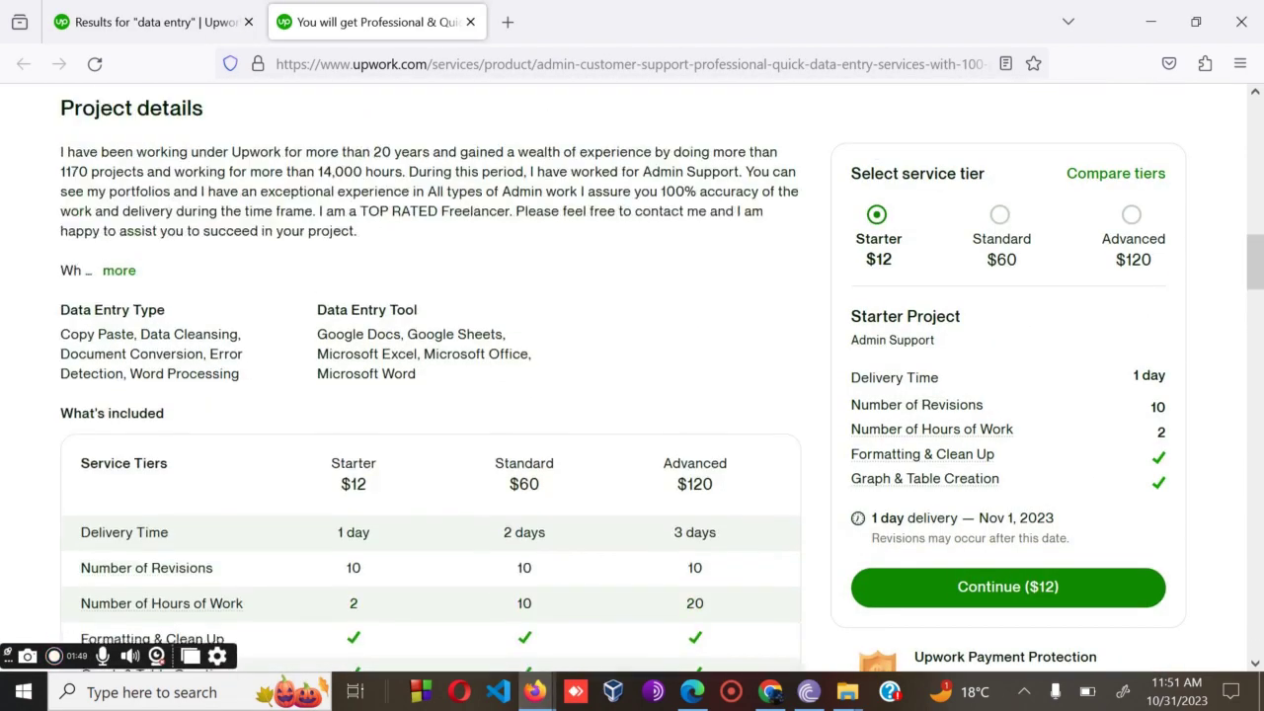
{"action": "scroll", "coordinate": [431, 379], "scroll_direction": "up", "scroll_amount": 3}
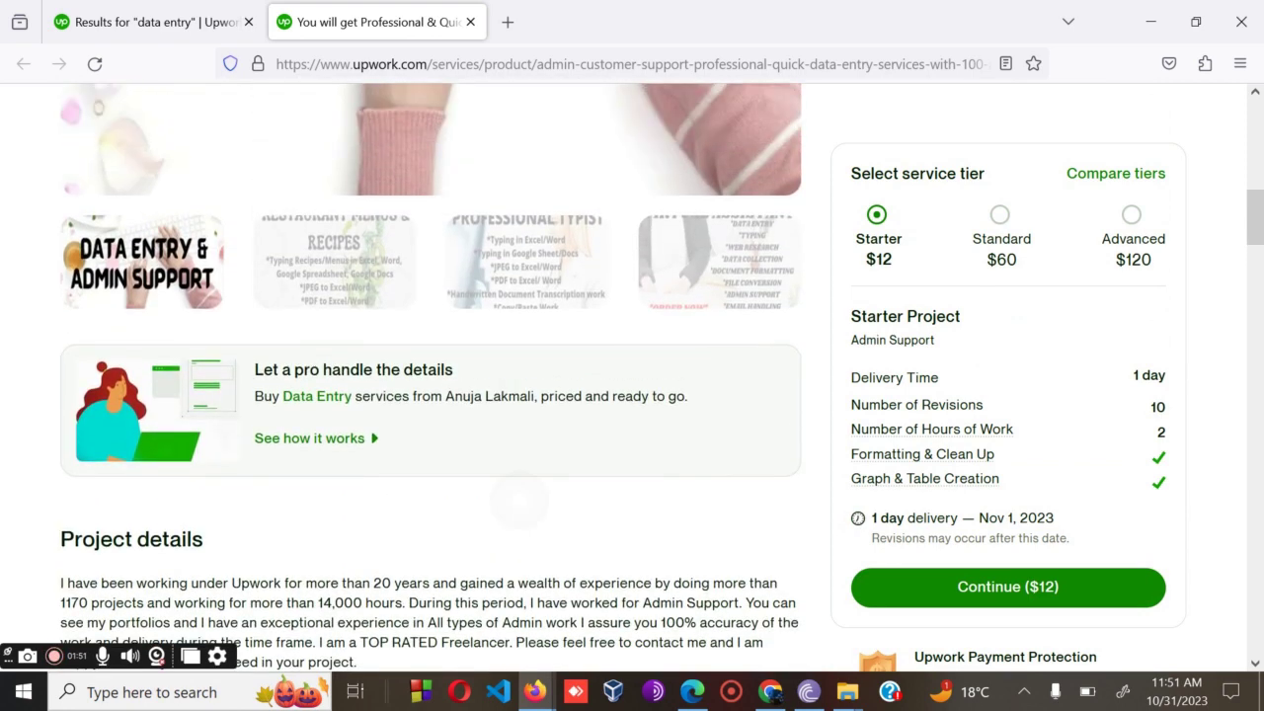
{"action": "scroll", "coordinate": [430, 378], "scroll_direction": "down", "scroll_amount": 3}
{"action": "scroll", "coordinate": [430, 378], "scroll_direction": "down", "scroll_amount": 2}
{"action": "left_click", "coordinate": [119, 230]}
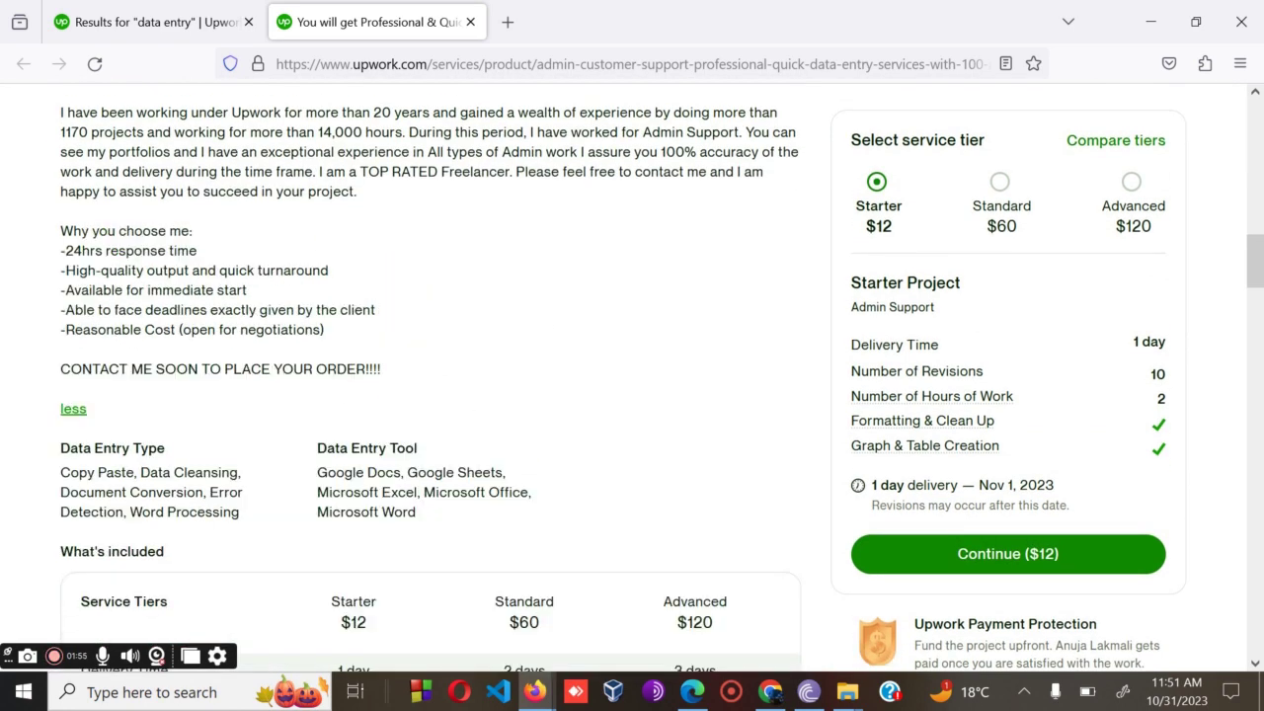
Copy the listing's whole Project details text, from "I have been working under Upwork" through "CONTACT ME SOON TO PLACE YOUR ORDER!!!!"
{"action": "scroll", "coordinate": [430, 379], "scroll_direction": "up", "scroll_amount": 2}
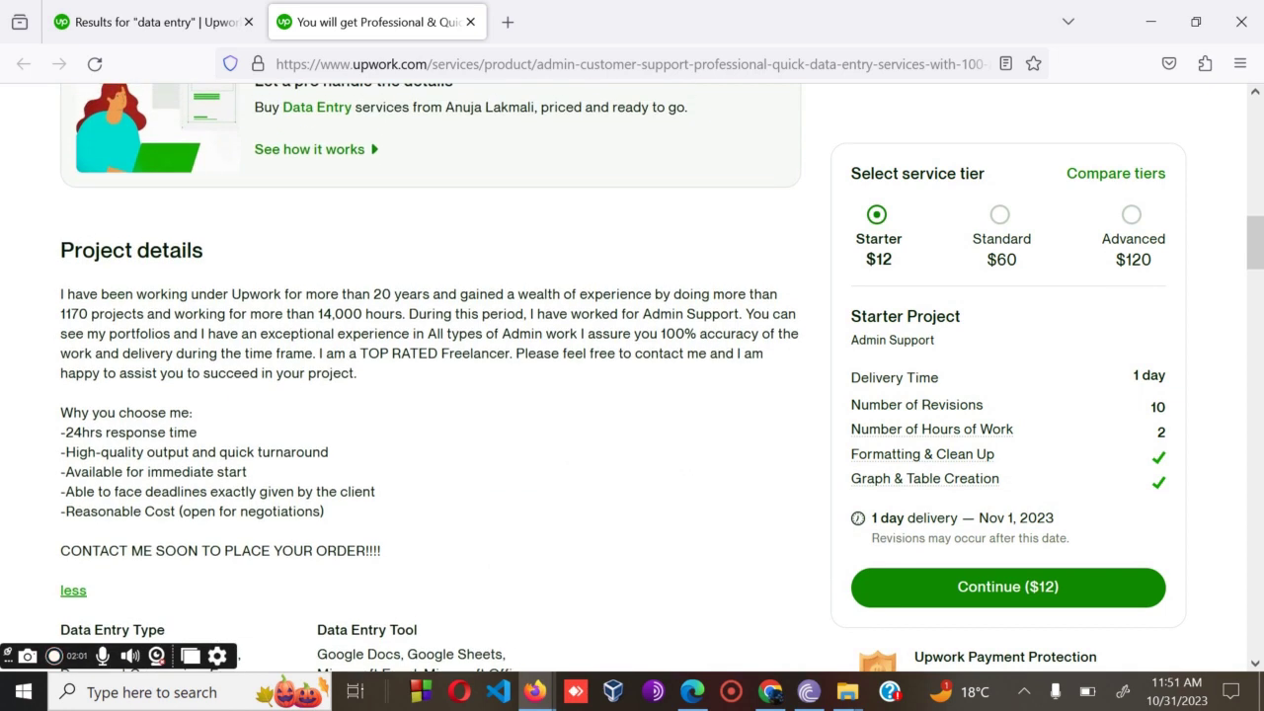
{"action": "scroll", "coordinate": [431, 378], "scroll_direction": "up", "scroll_amount": 8}
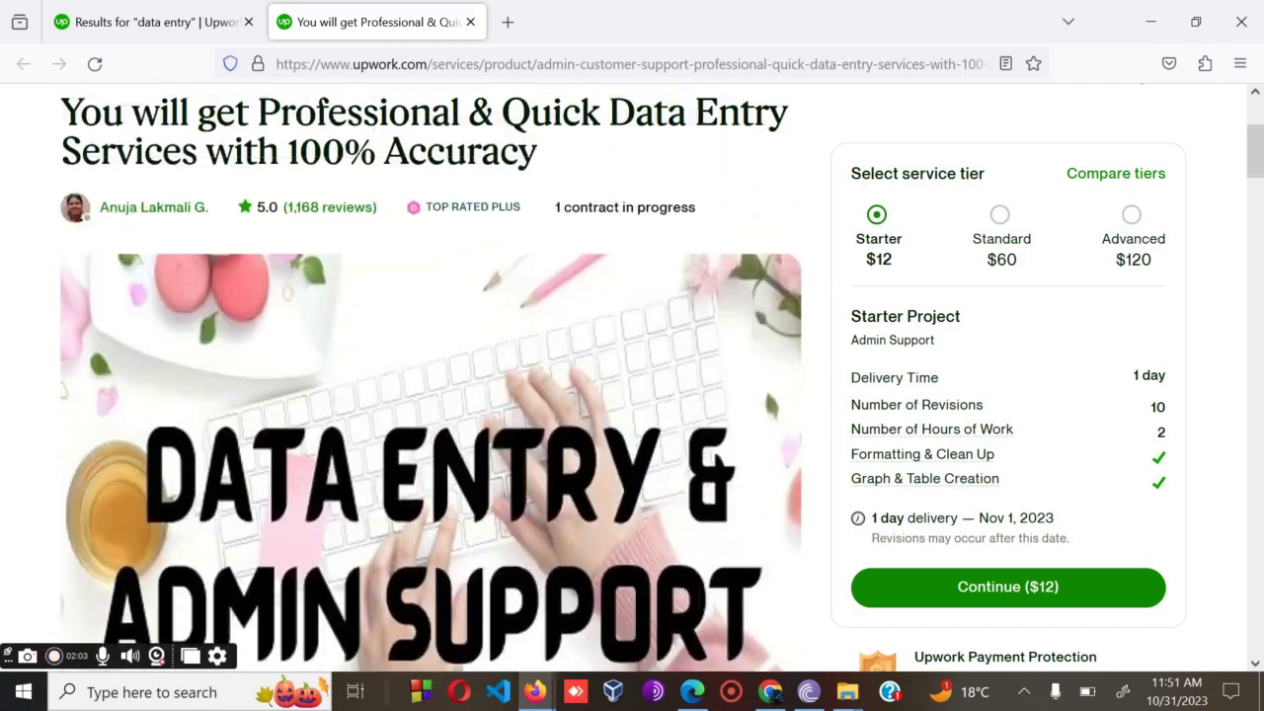
{"action": "scroll", "coordinate": [430, 379], "scroll_direction": "down", "scroll_amount": 8}
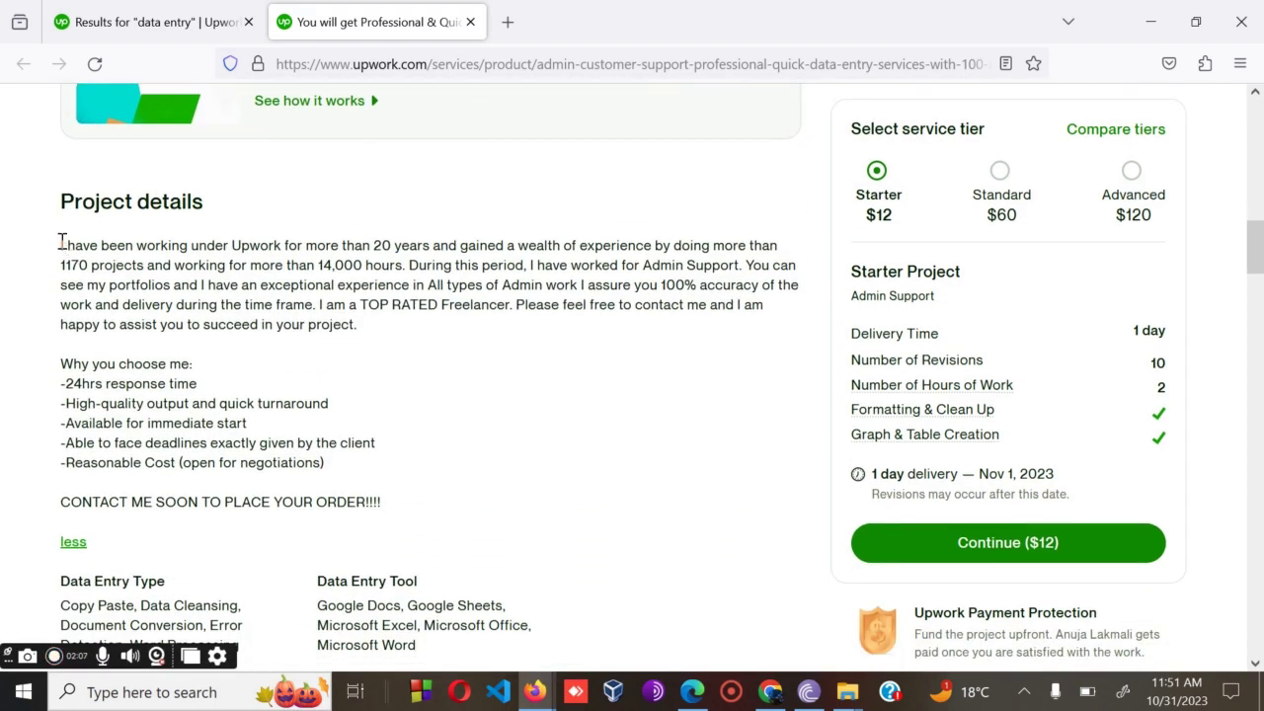
{"action": "left_click_drag", "start_coordinate": [62, 252], "coordinate": [392, 517]}
{"action": "right_click", "coordinate": [168, 381]}
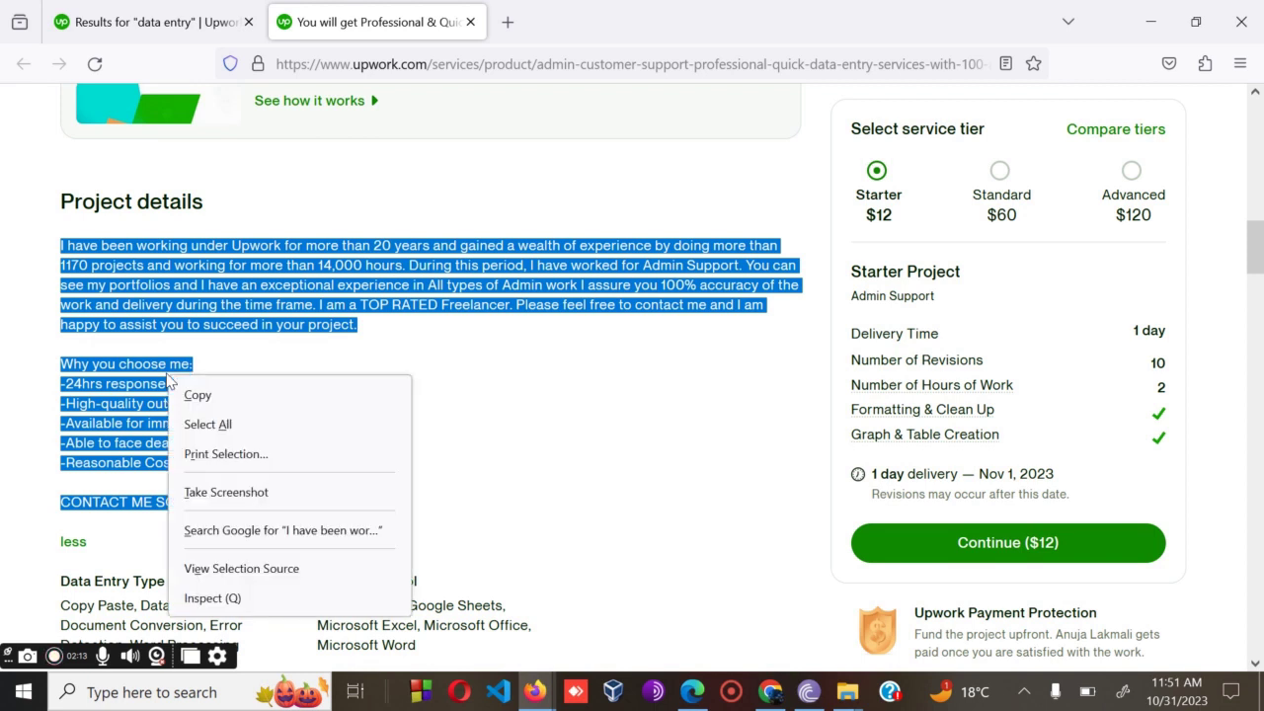
{"action": "left_click", "coordinate": [226, 399]}
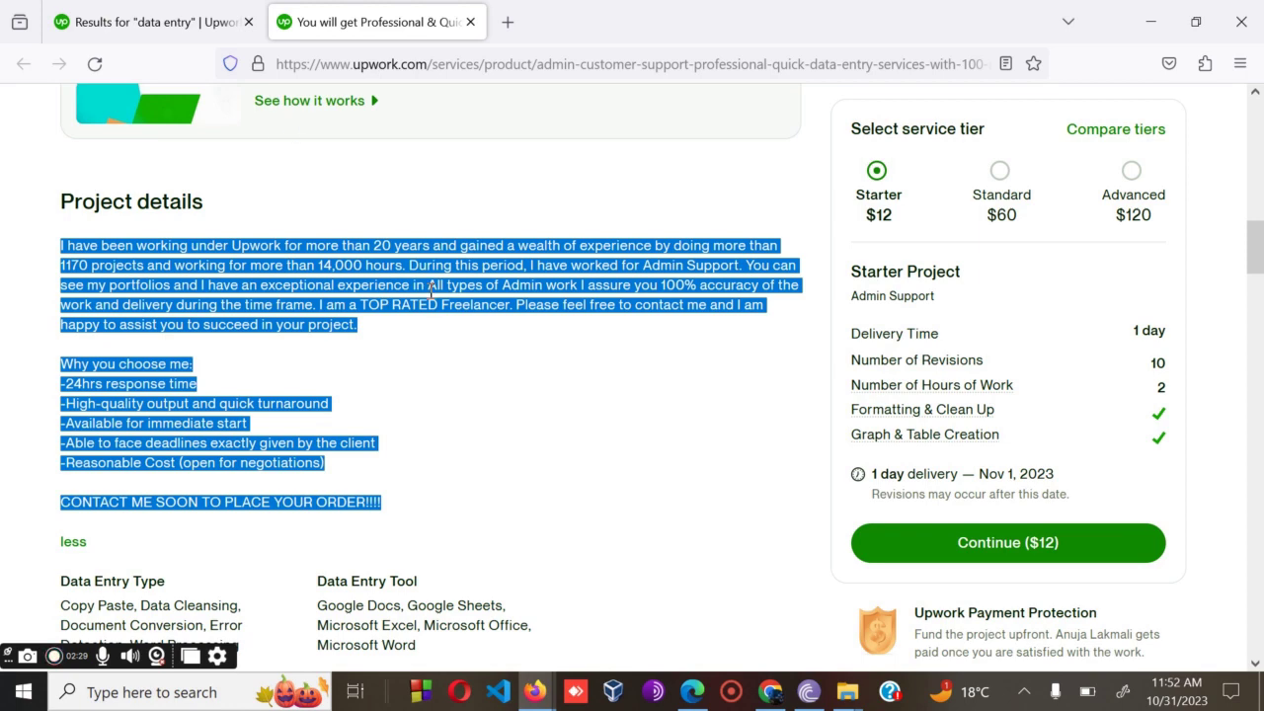
Switch back to the project form and paste the copied details text into the Project summary
{"action": "mouse_move", "coordinate": [533, 692]}
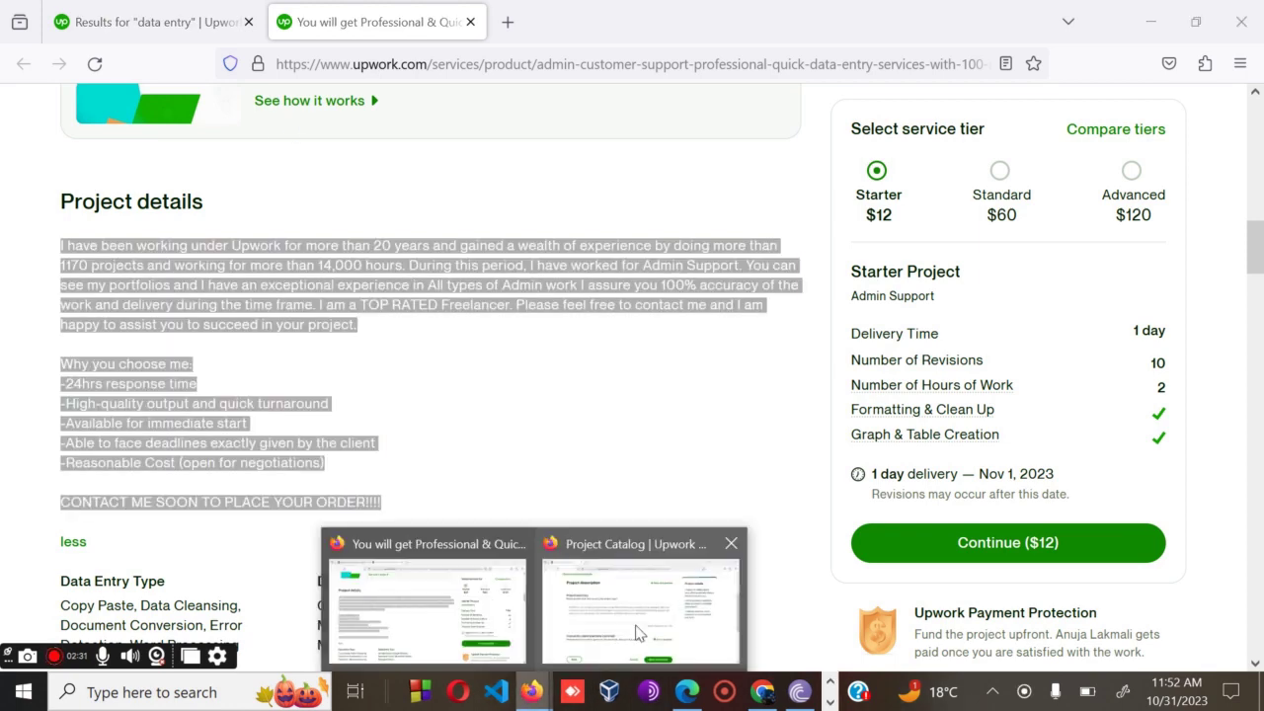
{"action": "left_click", "coordinate": [640, 624]}
{"action": "left_click", "coordinate": [431, 397]}
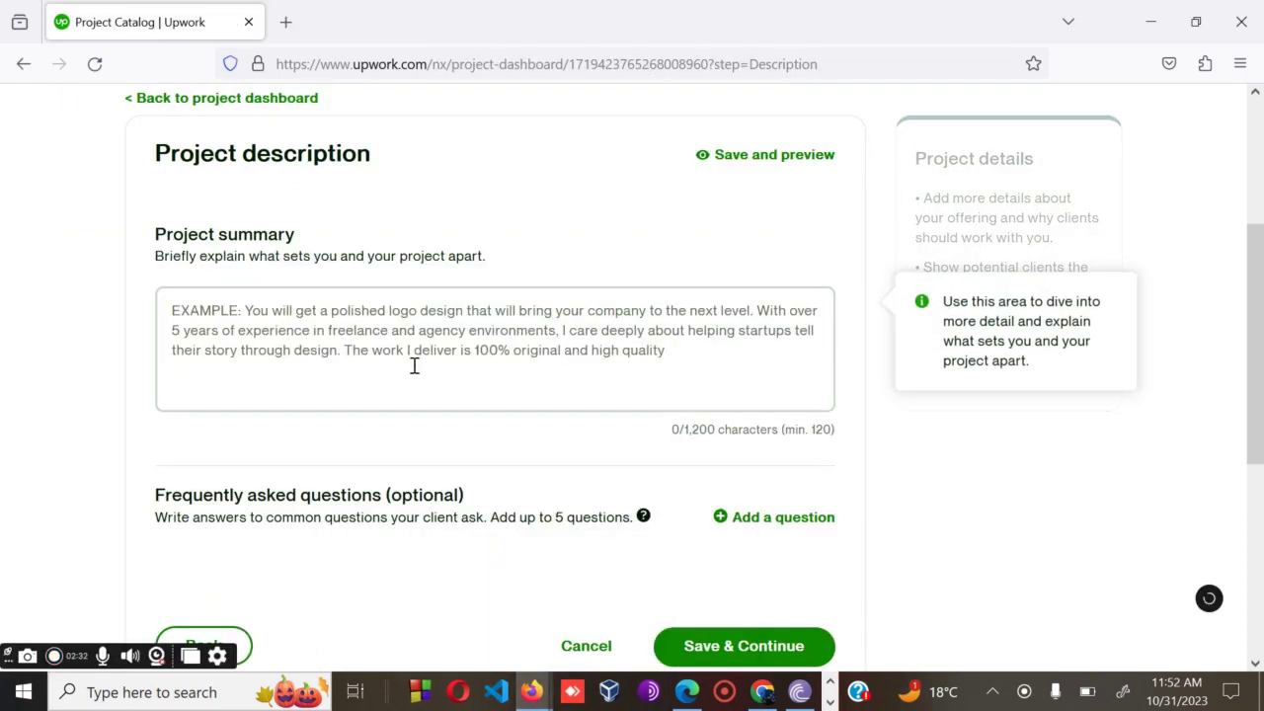
{"action": "key", "text": "ctrl+v"}
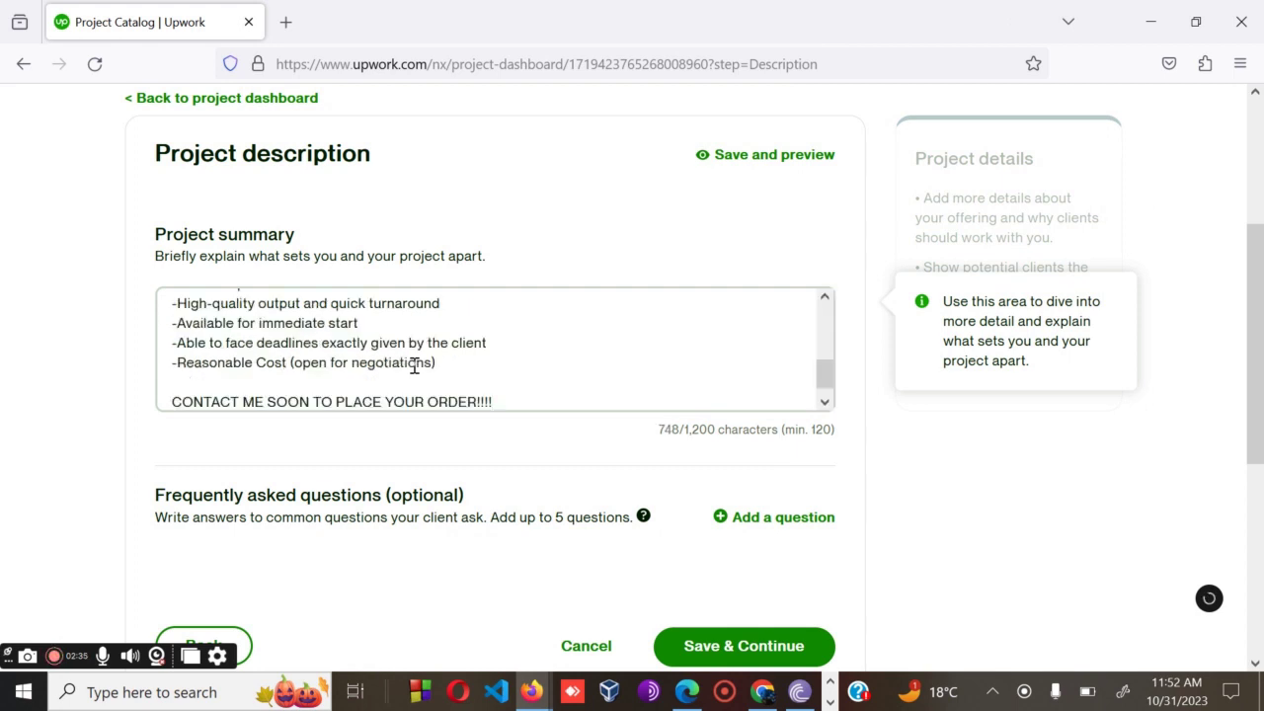
Change the years of experience in the summary's first sentence to 10, then save the description and continue to the review
{"action": "scroll", "coordinate": [415, 366], "scroll_direction": "up", "scroll_amount": 5}
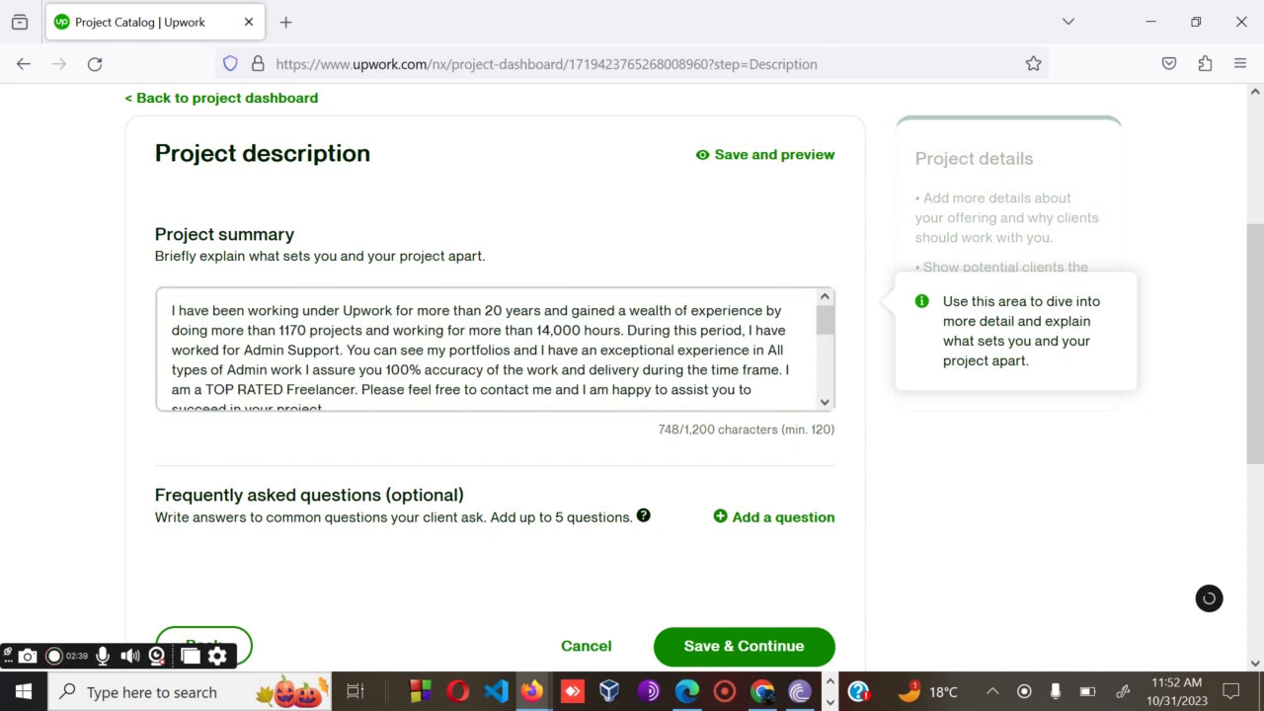
{"action": "left_click", "coordinate": [493, 310]}
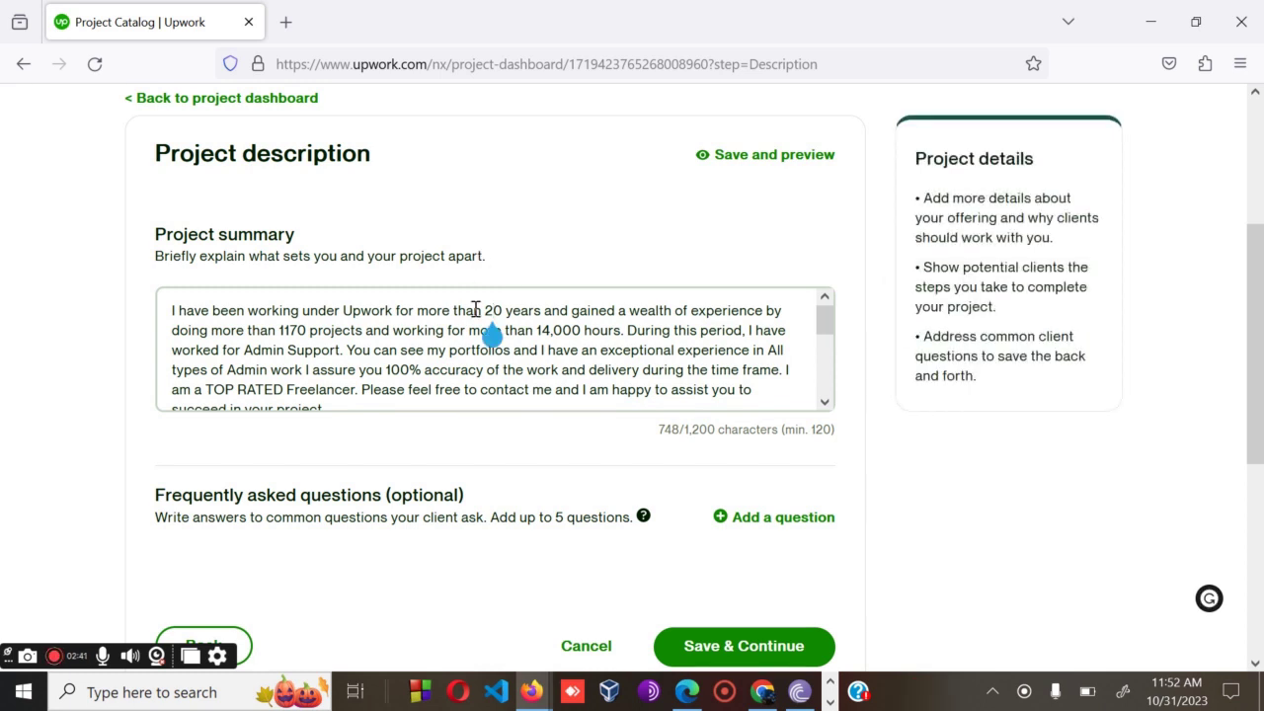
{"action": "key", "text": "BackSpace"}
{"action": "type", "text": "1"}
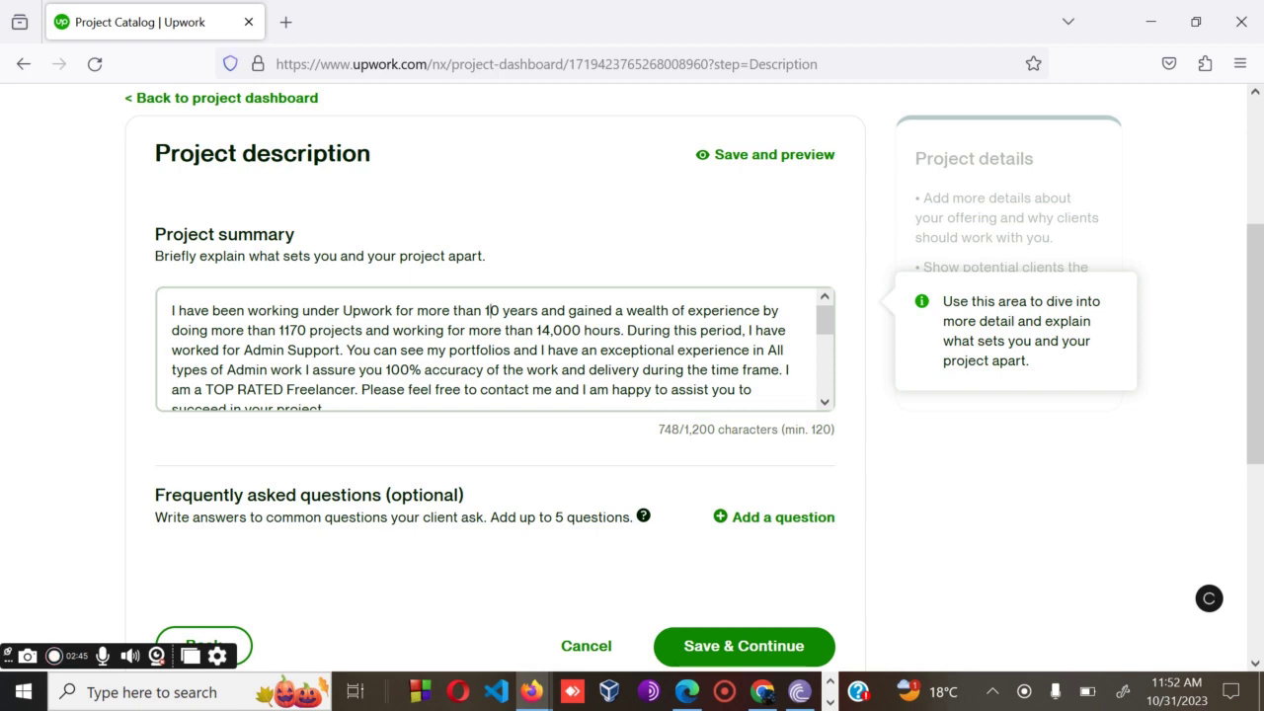
{"action": "scroll", "coordinate": [494, 351], "scroll_direction": "down", "scroll_amount": 8}
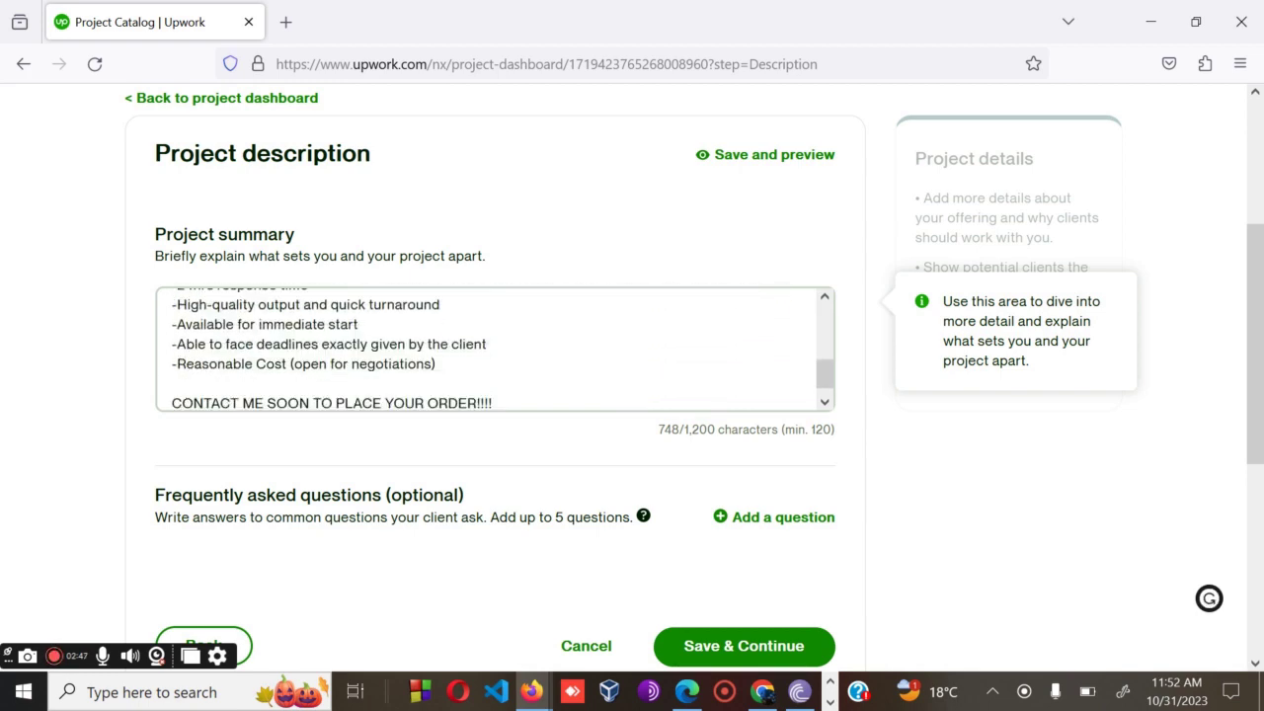
{"action": "left_click", "coordinate": [743, 308]}
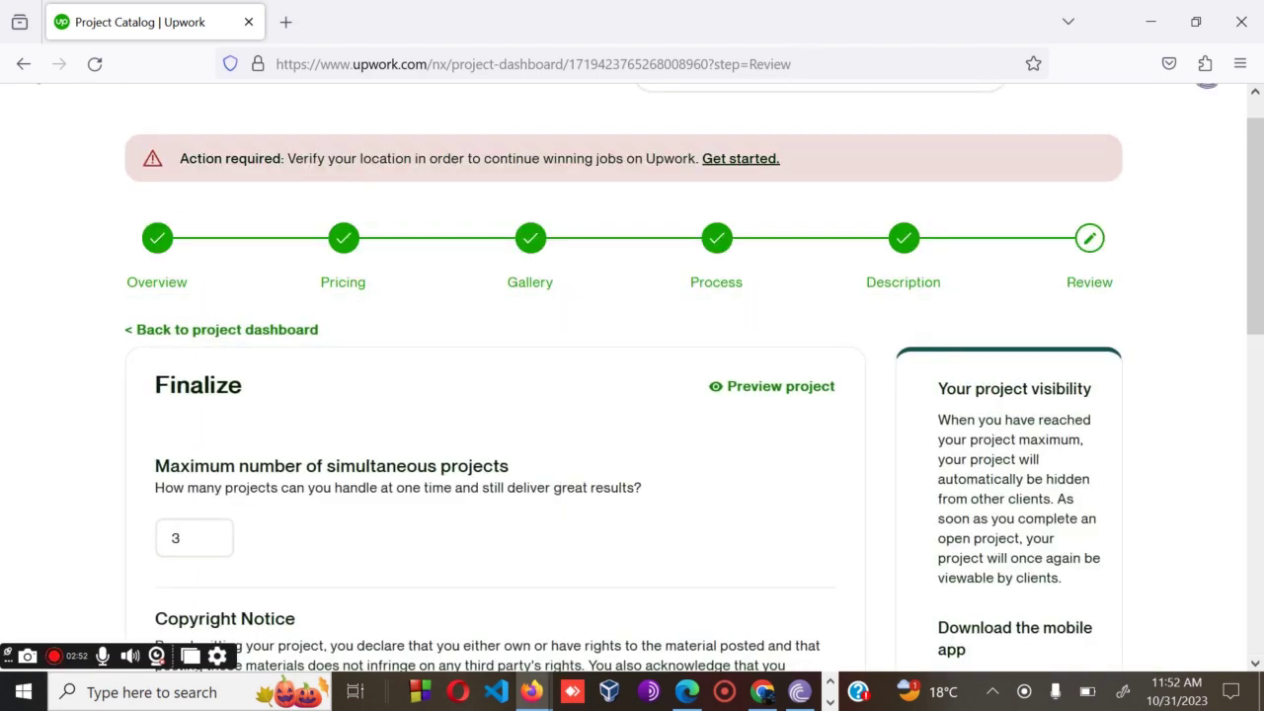
Set the maximum number of simultaneous projects to 20
{"action": "scroll", "coordinate": [632, 376], "scroll_direction": "down", "scroll_amount": 3}
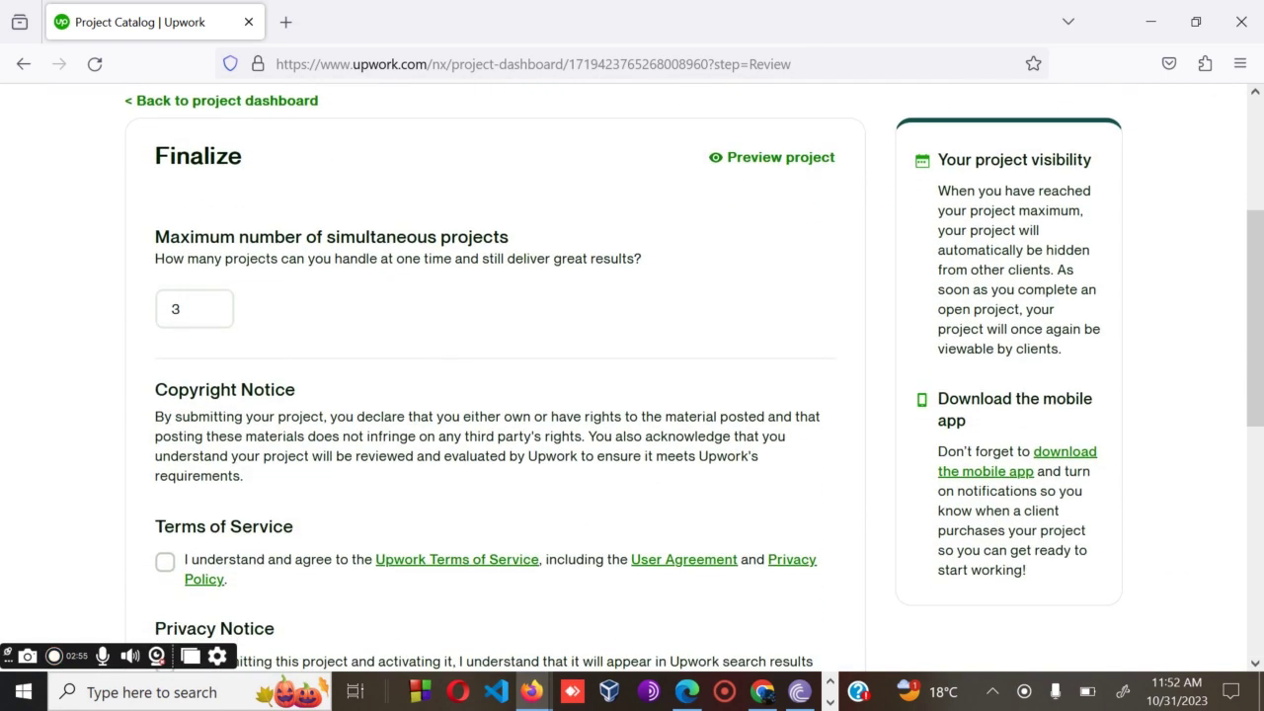
{"action": "left_click", "coordinate": [175, 309]}
{"action": "type", "text": "20"}
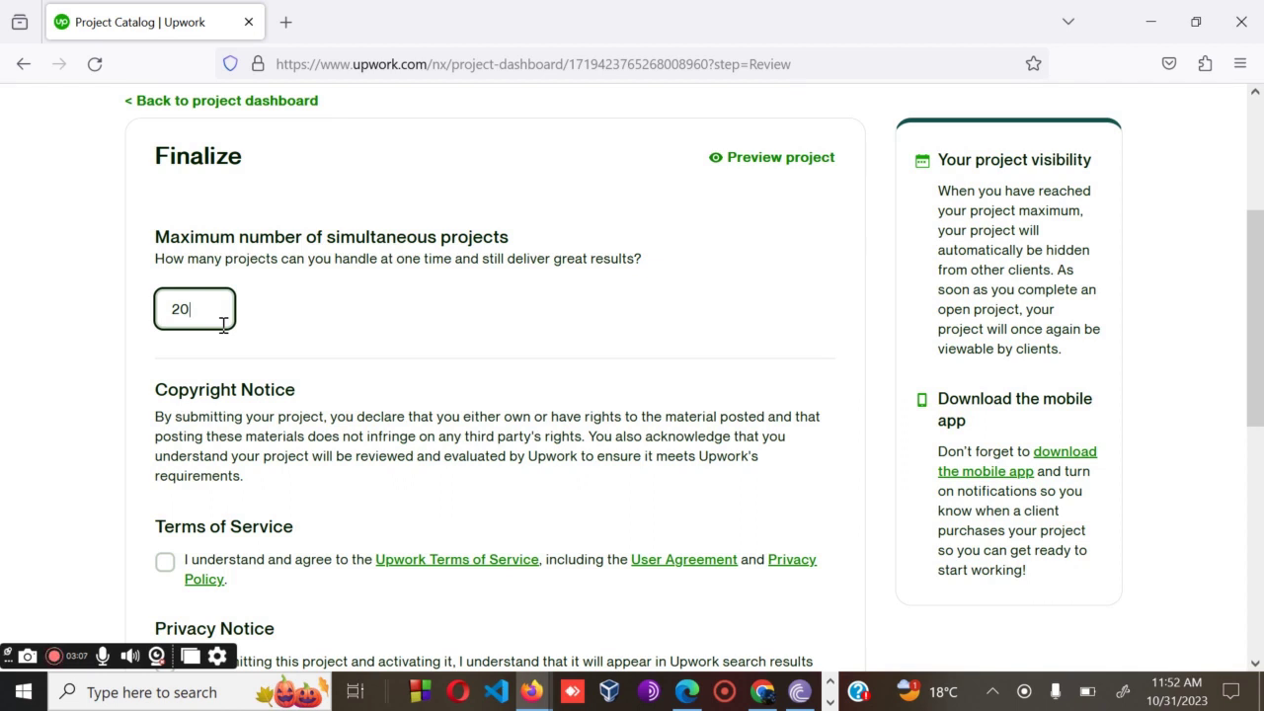
Accept the Terms of Service and the Privacy Notice, then submit the project and send it to review
{"action": "scroll", "coordinate": [223, 326], "scroll_direction": "down", "scroll_amount": 3}
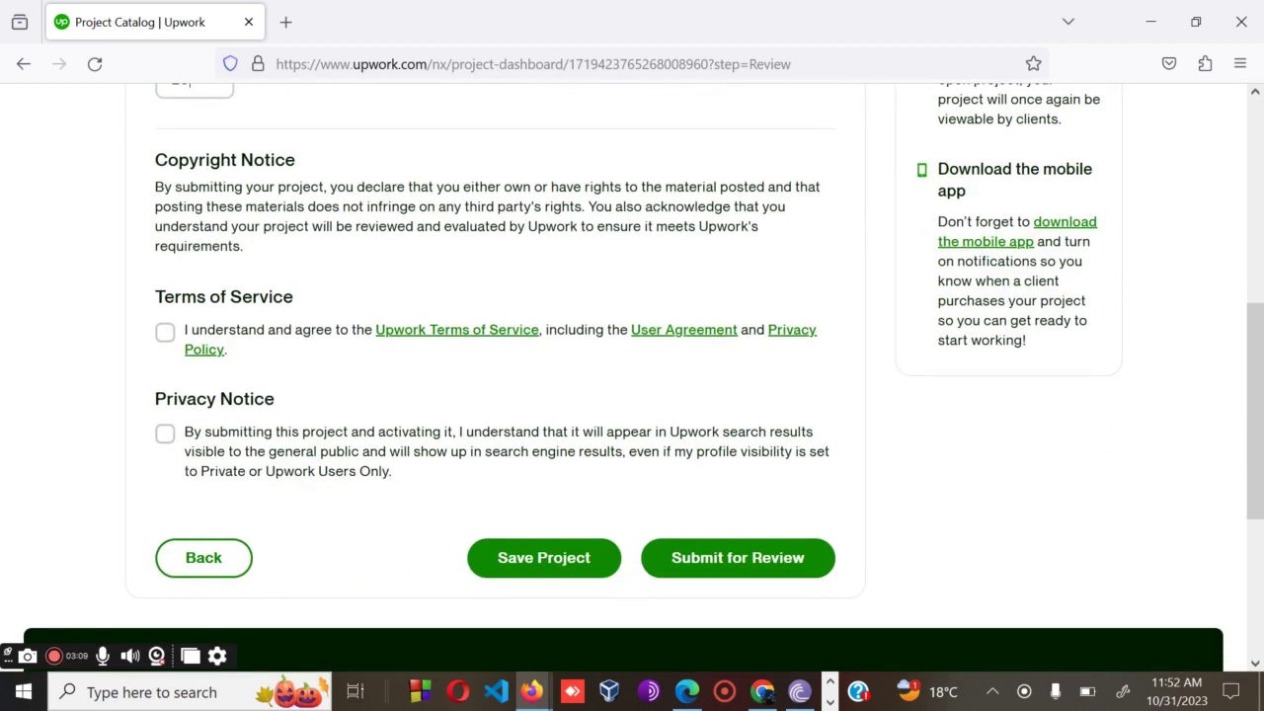
{"action": "left_click", "coordinate": [165, 332]}
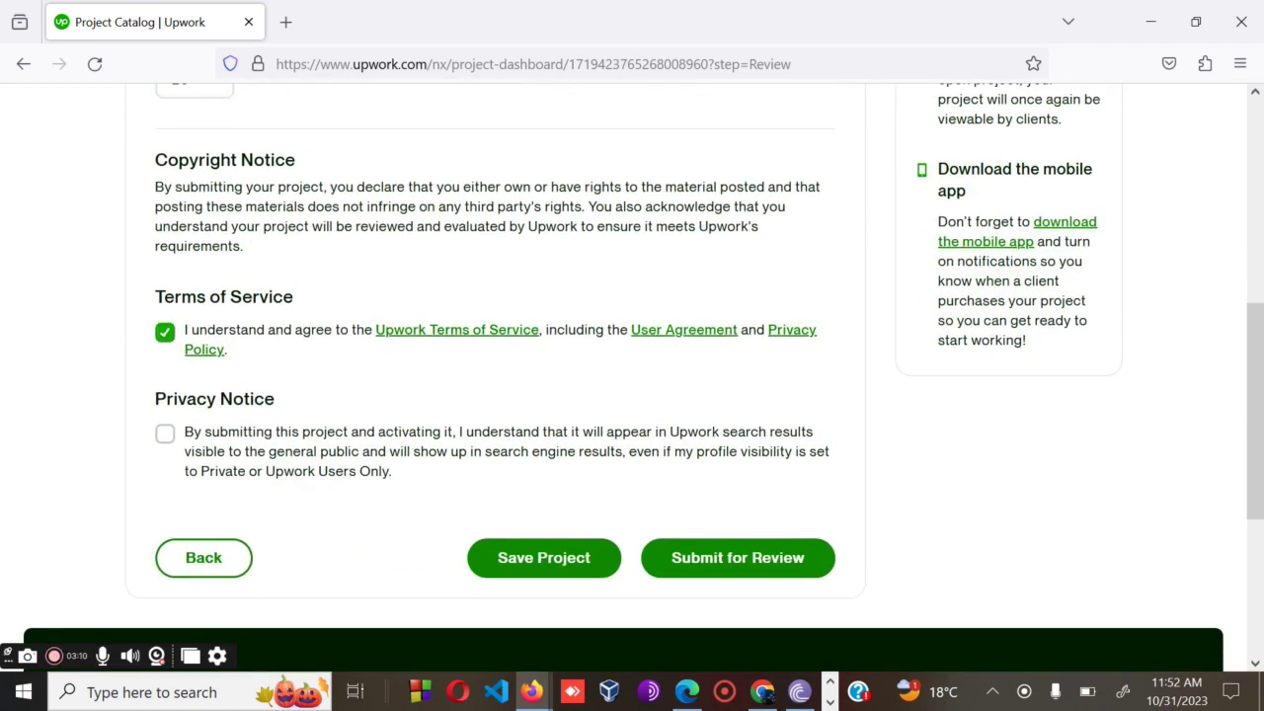
{"action": "left_click", "coordinate": [164, 440]}
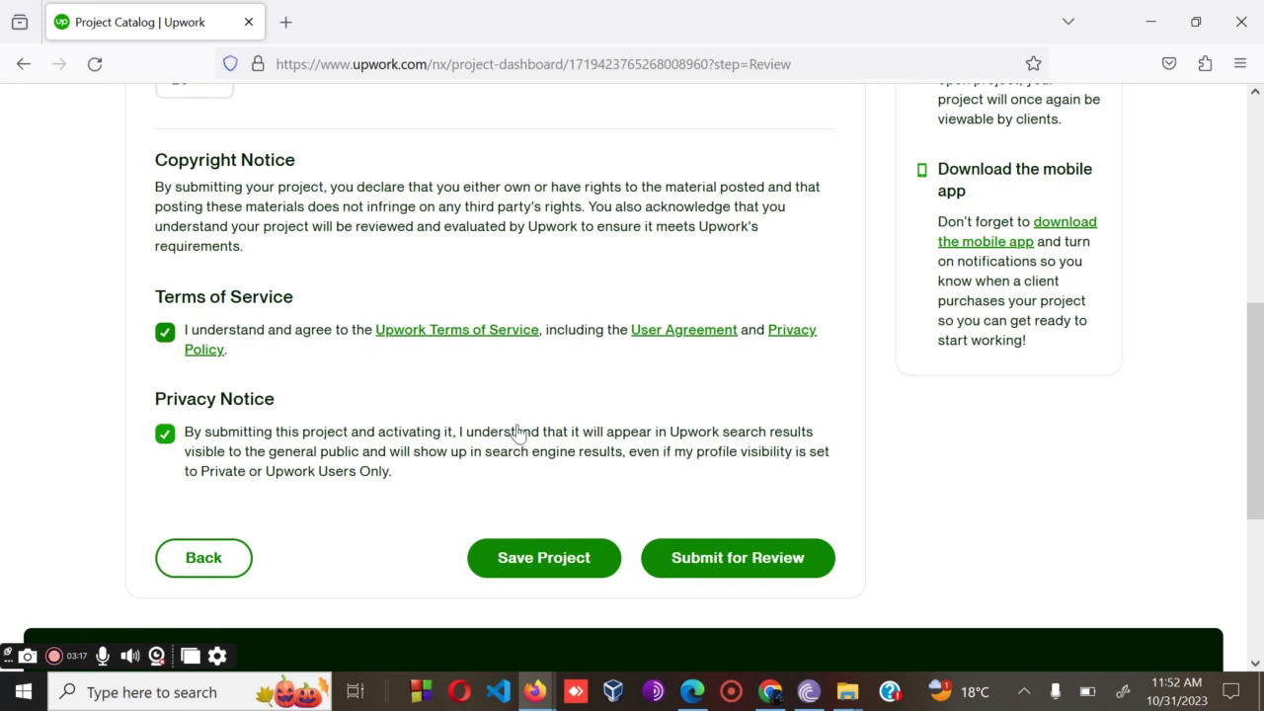
{"action": "left_click", "coordinate": [713, 568]}
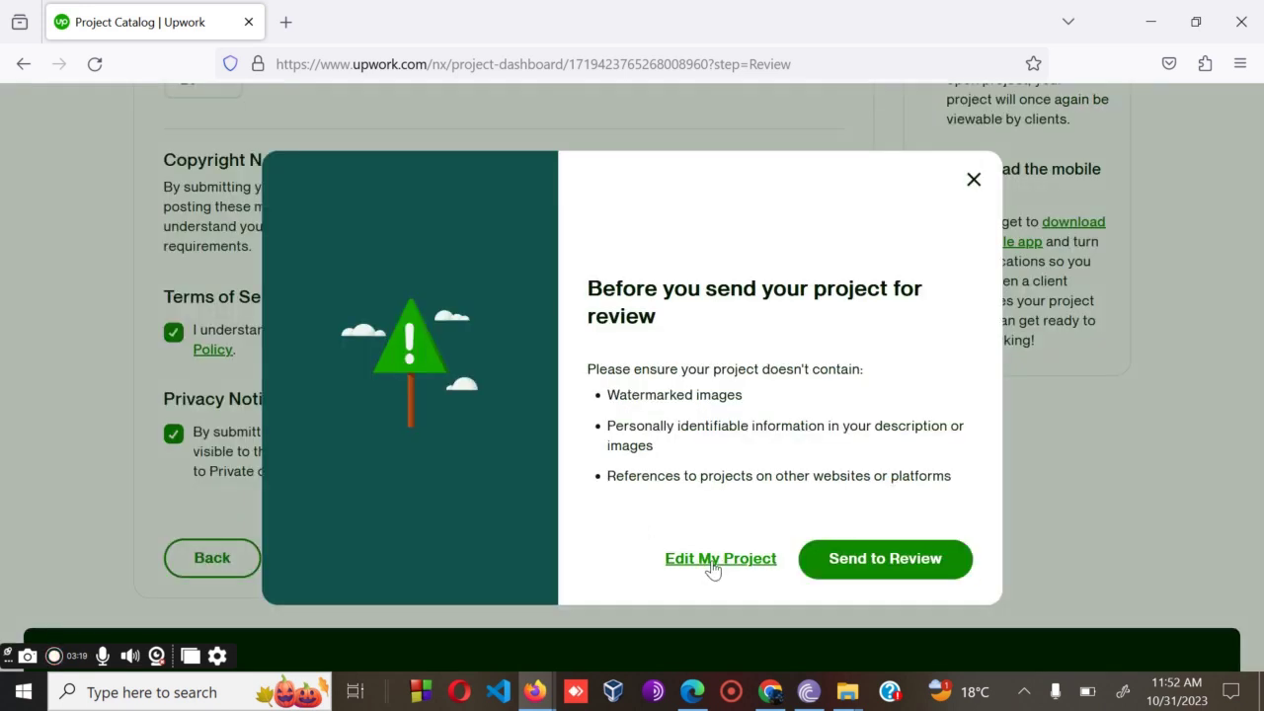
{"action": "left_click", "coordinate": [907, 561]}
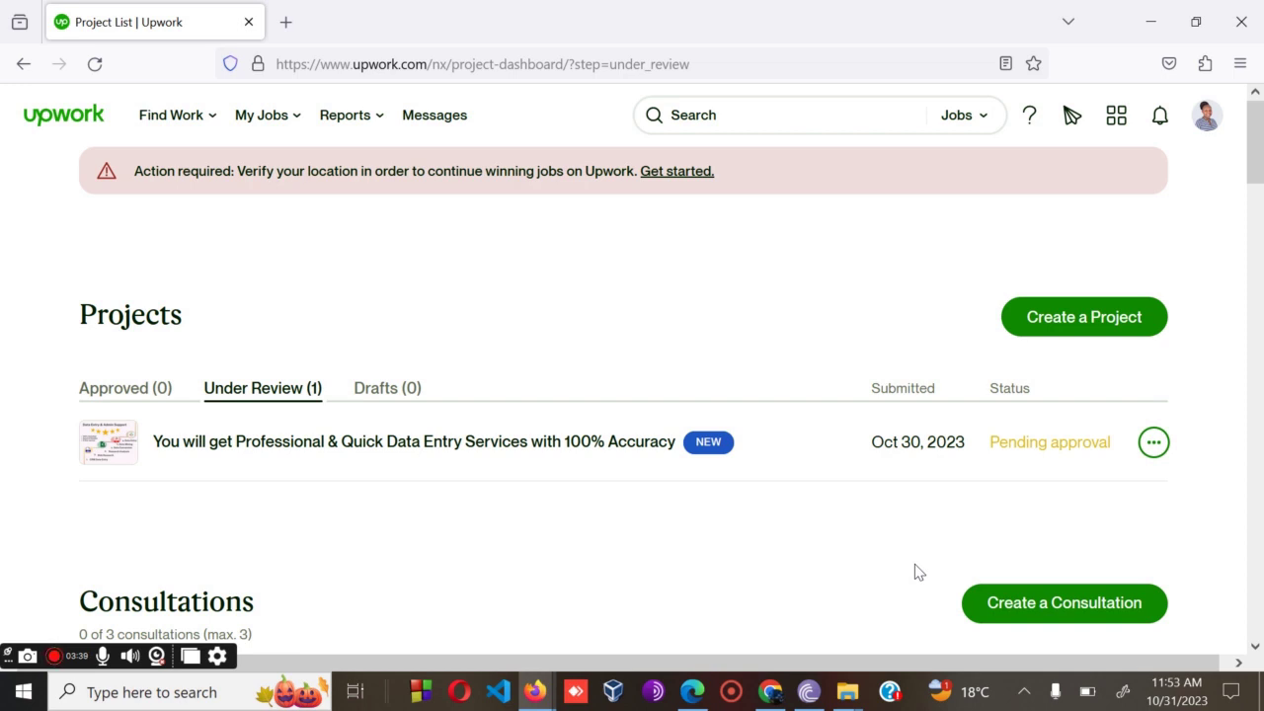
Reload the project dashboard and look through its Consultations, Tips for success and Project Catalog information sections
{"action": "key", "text": "F5"}
{"action": "key", "text": "F5"}
{"action": "scroll", "coordinate": [739, 550], "scroll_direction": "down", "scroll_amount": 9}
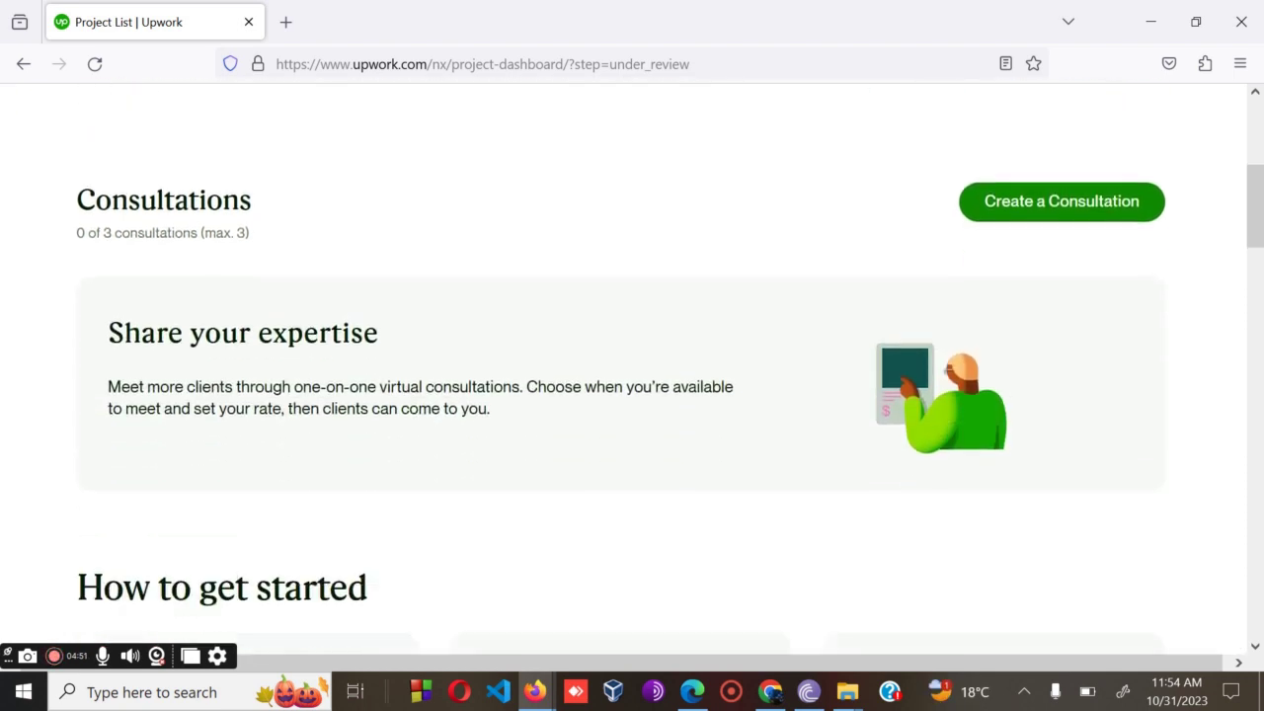
{"action": "scroll", "coordinate": [632, 366], "scroll_direction": "down", "scroll_amount": 10}
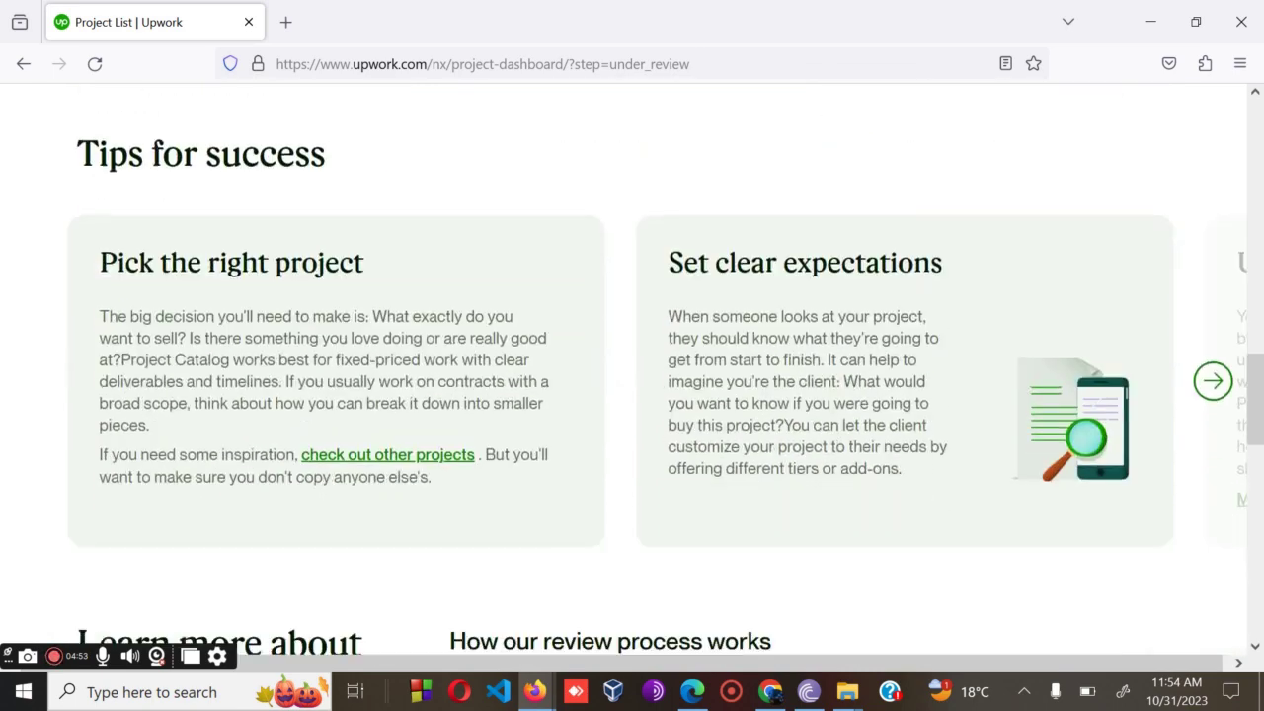
{"action": "scroll", "coordinate": [632, 366], "scroll_direction": "down", "scroll_amount": 1}
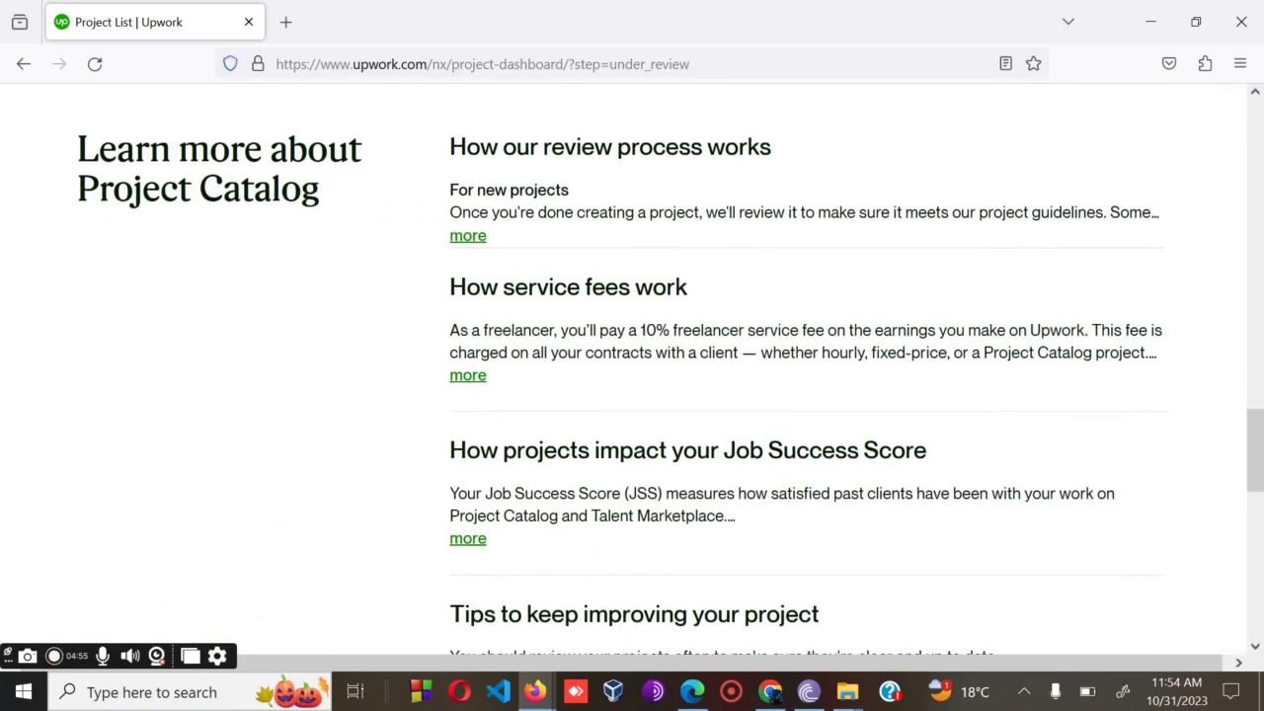